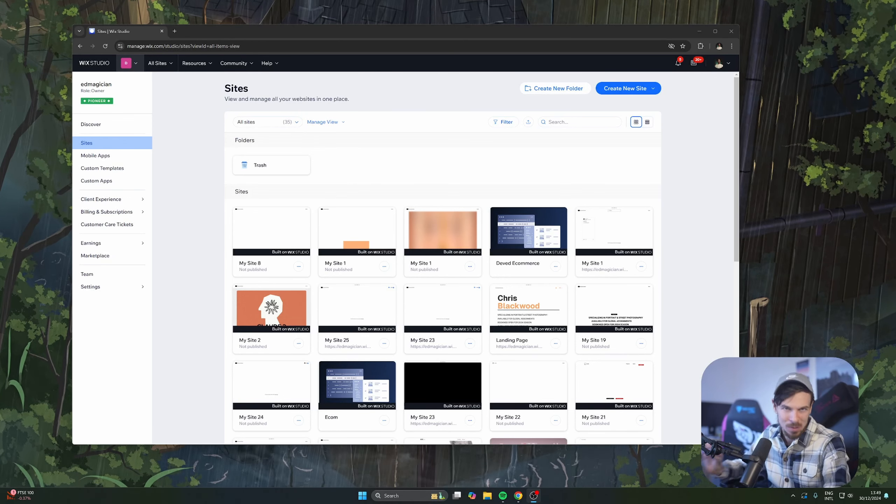
Step: Create a new Studio site from the Blank Canvas template
left_click(626, 88)
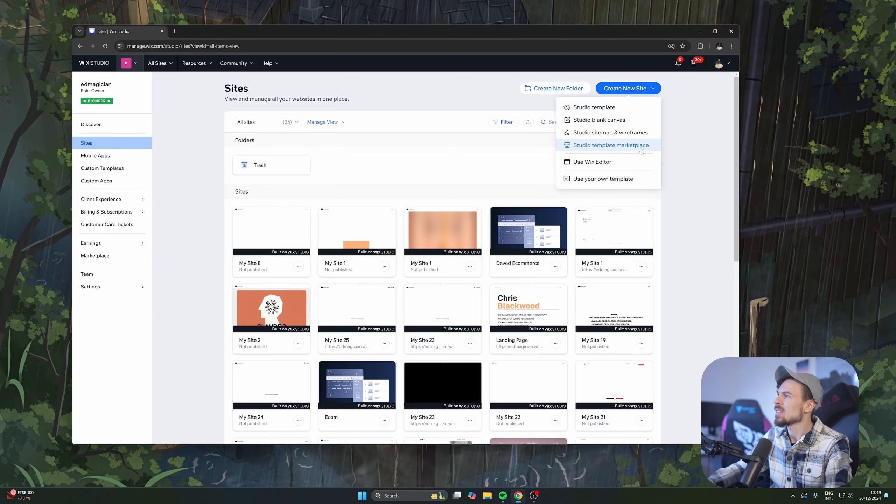
left_click(607, 110)
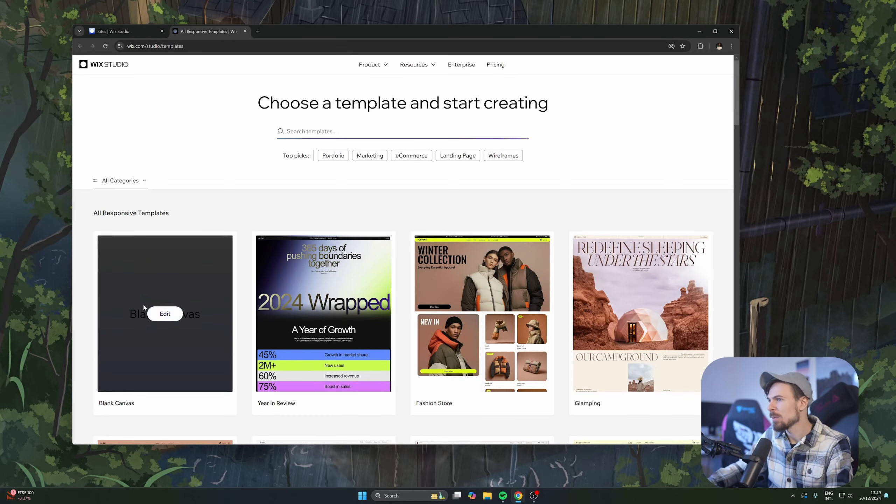
left_click(165, 313)
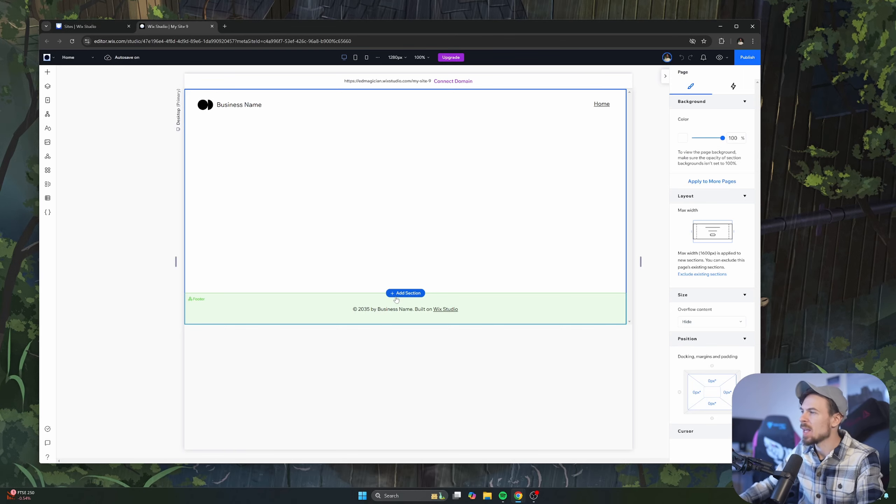
Step: Delete the header from the home page and select the blank section
left_click(398, 294)
left_click(489, 292)
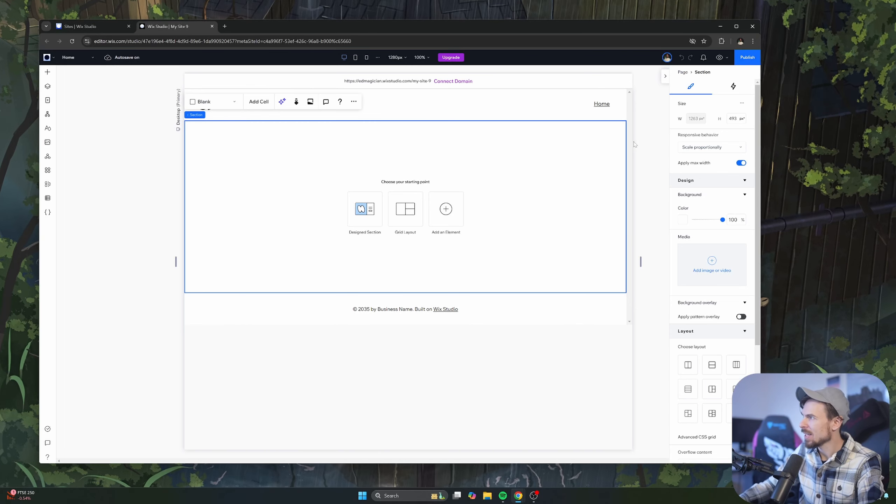
key("Delete")
left_click(404, 101)
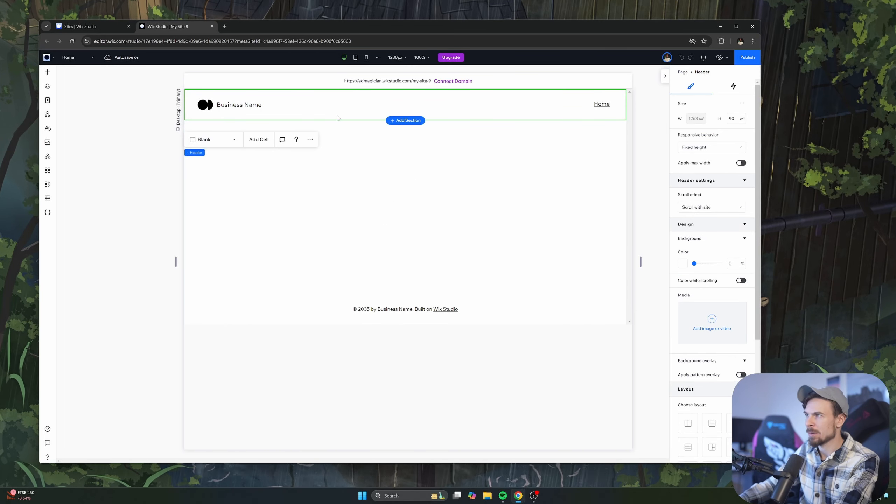
key("ctrl+z")
left_click(514, 160)
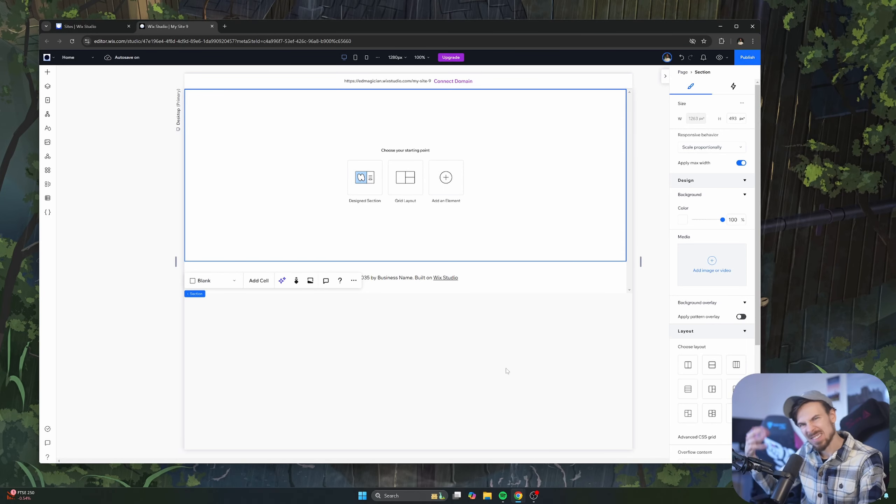
Step: Enable the section's advanced size settings and set its minimum height to 100 vh
left_click(742, 103)
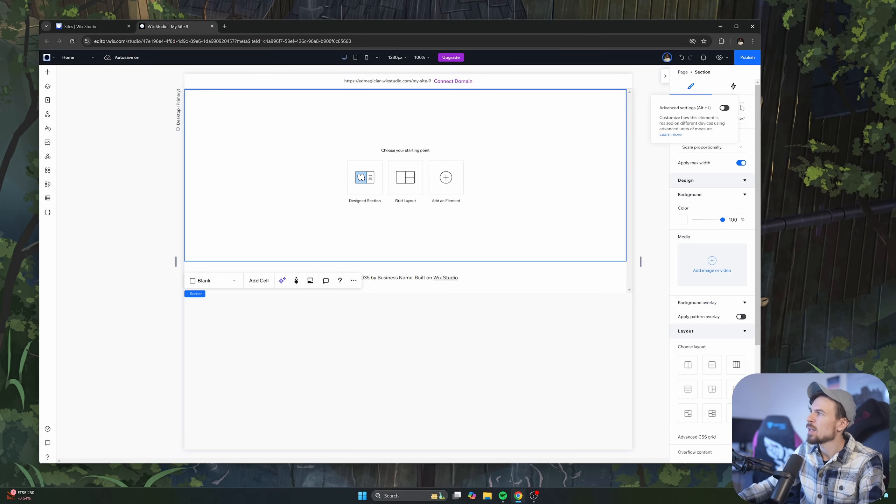
left_click(725, 108)
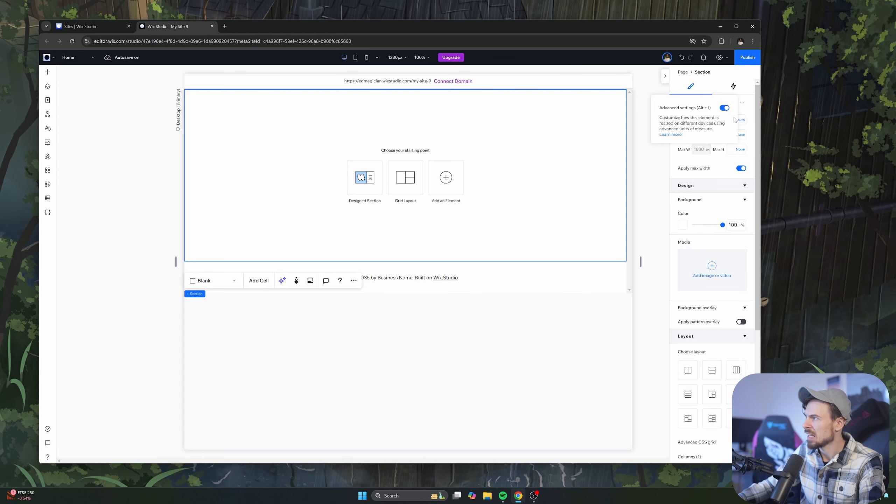
left_click(737, 134)
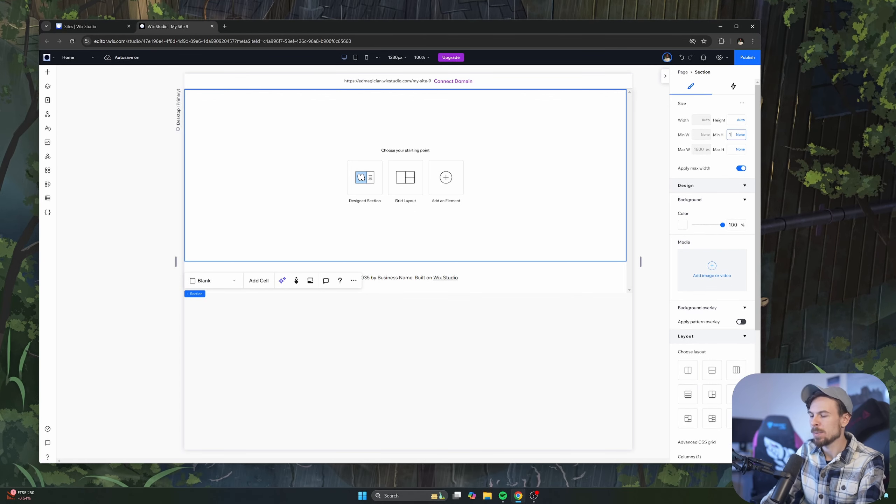
type("100 vh")
key("Return")
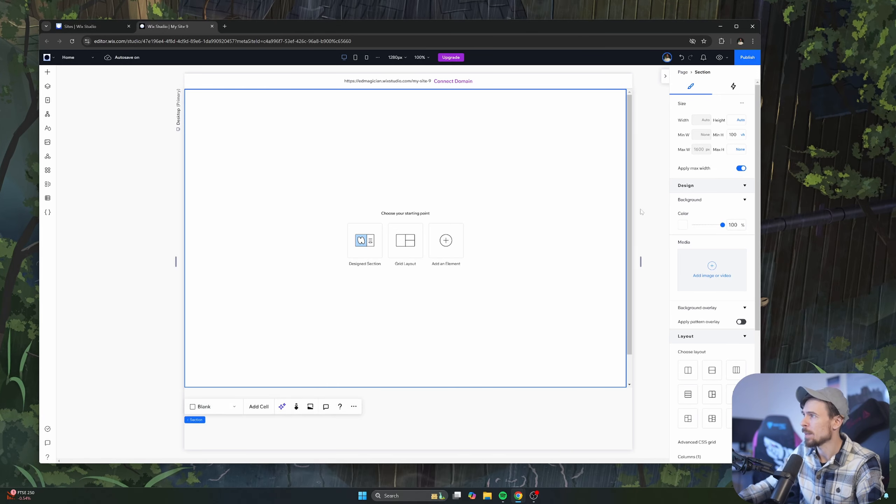
left_click(653, 189)
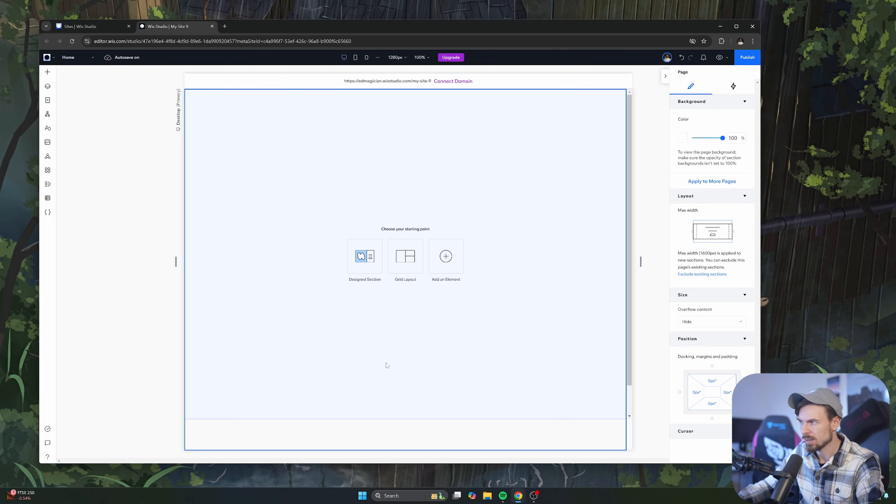
Step: Set the section's background media to the Film Set image from the Wix media library
left_click(282, 289)
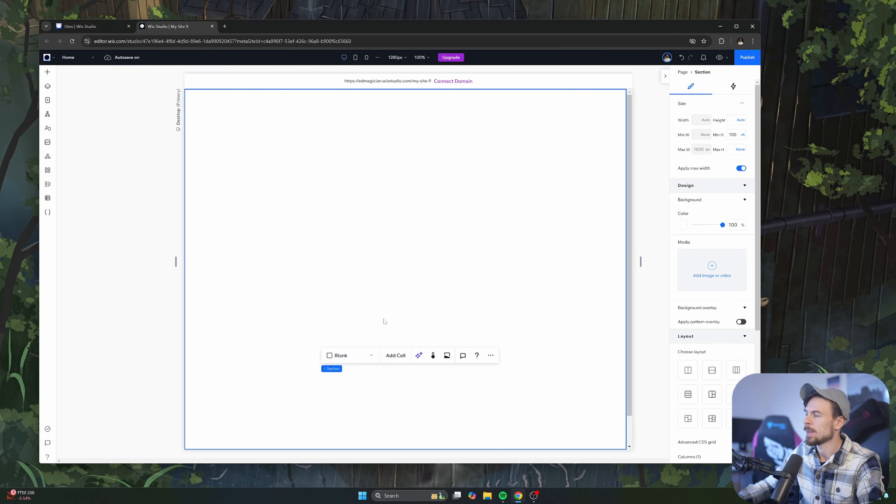
left_click(651, 242)
left_click(480, 293)
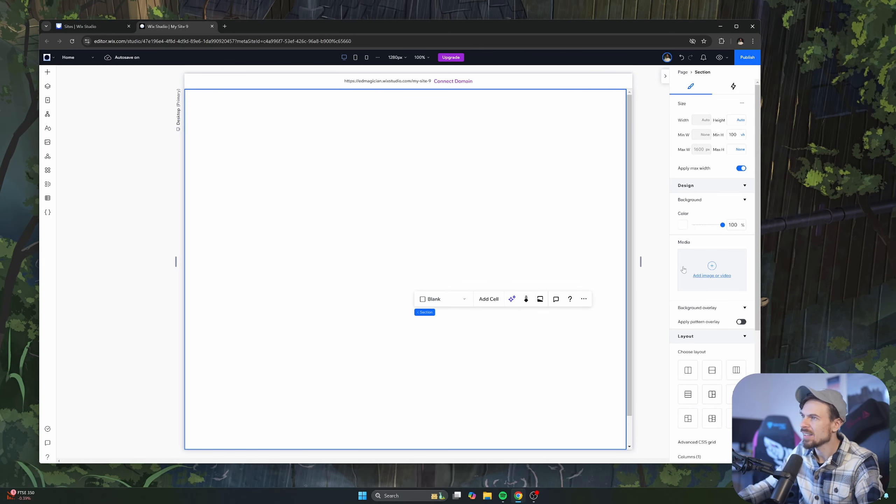
left_click(47, 86)
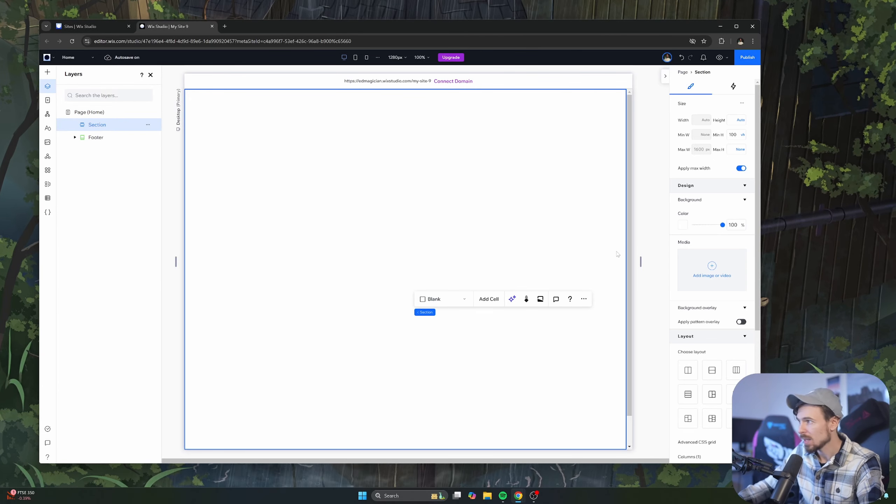
left_click(705, 272)
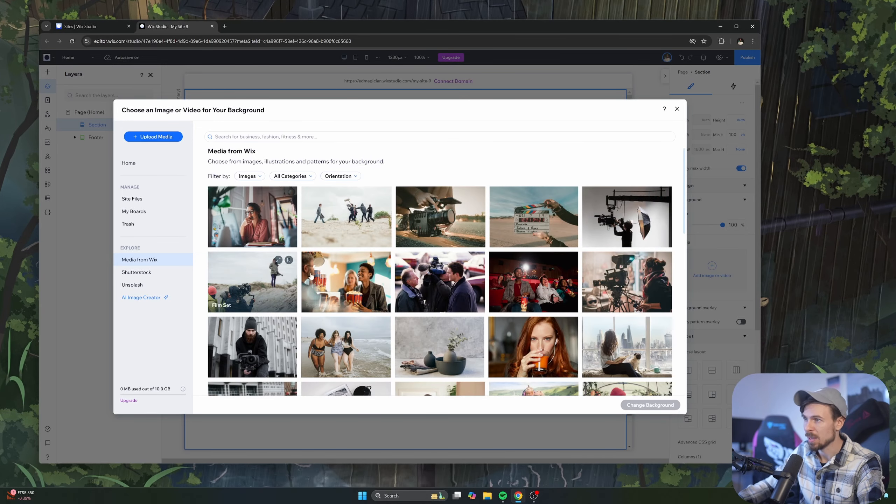
left_click(268, 282)
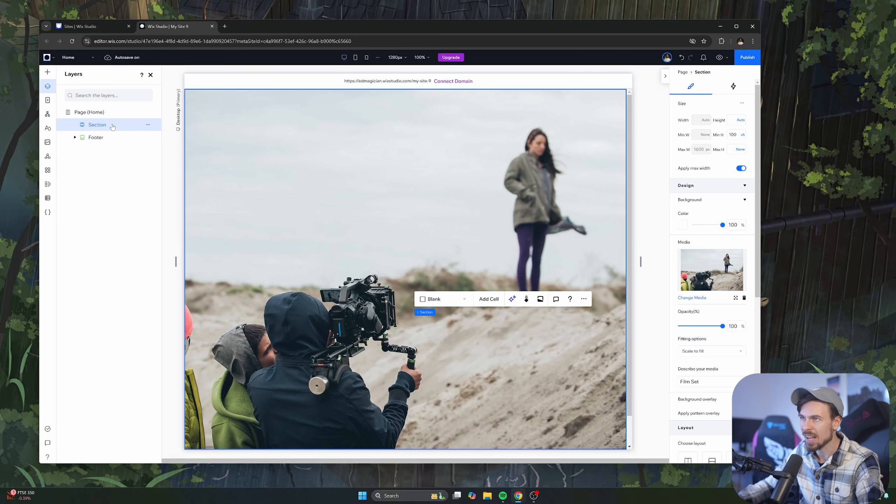
Step: Add a container to the section and stretch it to fill the whole section
left_click(47, 72)
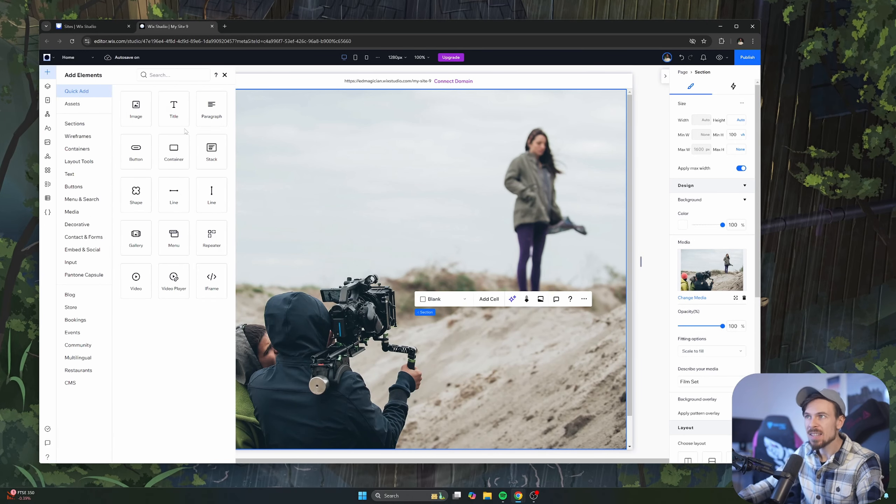
left_click_drag(174, 151, 254, 172)
left_click(47, 86)
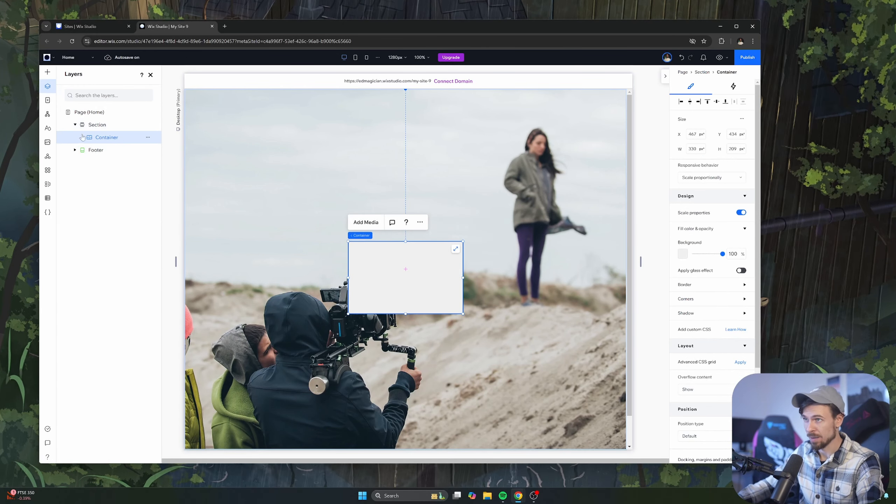
left_click(47, 87)
left_click_drag(455, 250, 464, 241)
left_click(464, 241)
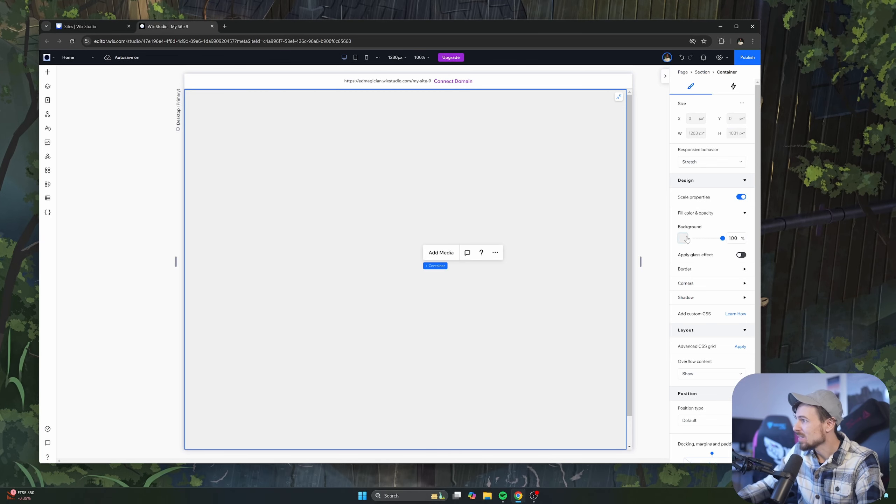
Step: Change the container's background fill to the black theme color (#000000)
left_click(682, 238)
left_click(740, 299)
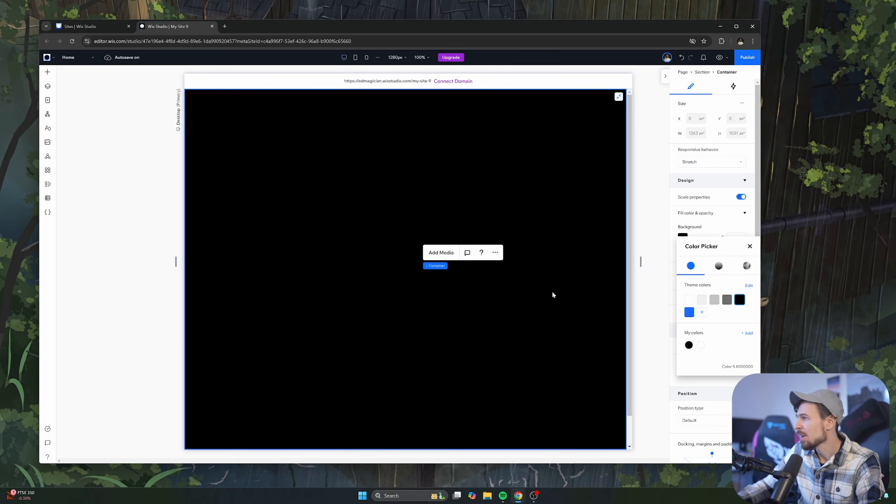
left_click(750, 246)
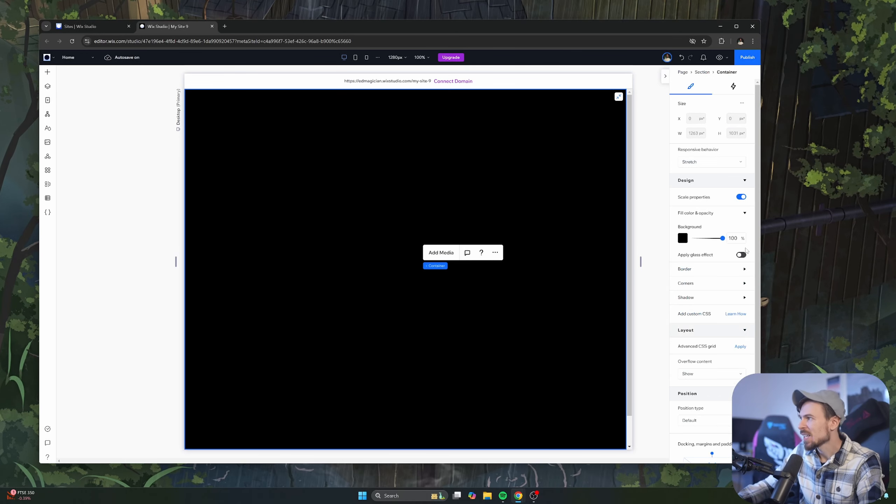
Step: Apply the glass effect to the container with a blur intensity of 25 px and a background opacity of 35%
left_click(742, 255)
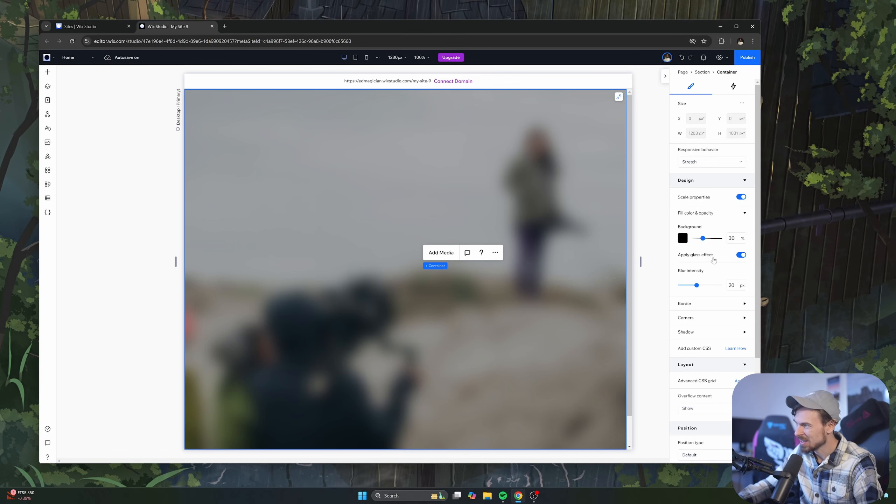
mouse_move(704, 241)
left_mouse_down()
mouse_move(714, 242)
mouse_move(690, 240)
mouse_move(701, 243)
left_mouse_up()
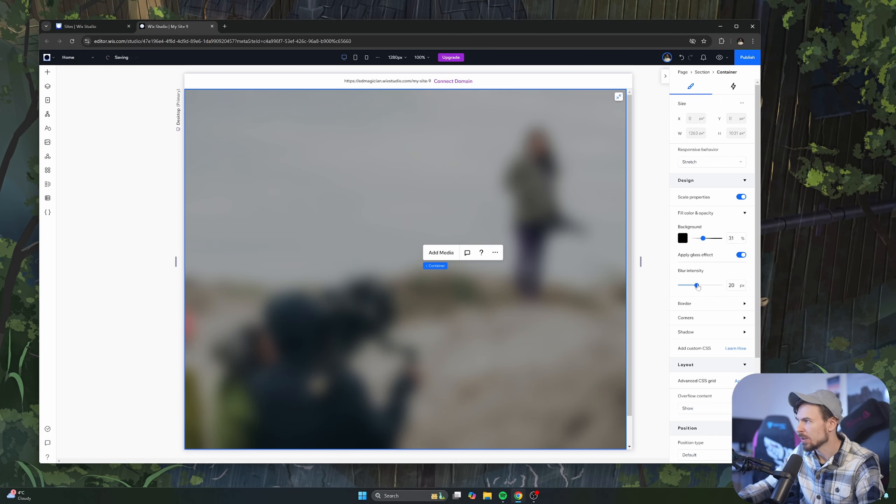
mouse_move(697, 286)
left_mouse_down()
mouse_move(711, 286)
mouse_move(681, 286)
mouse_move(702, 286)
left_mouse_up()
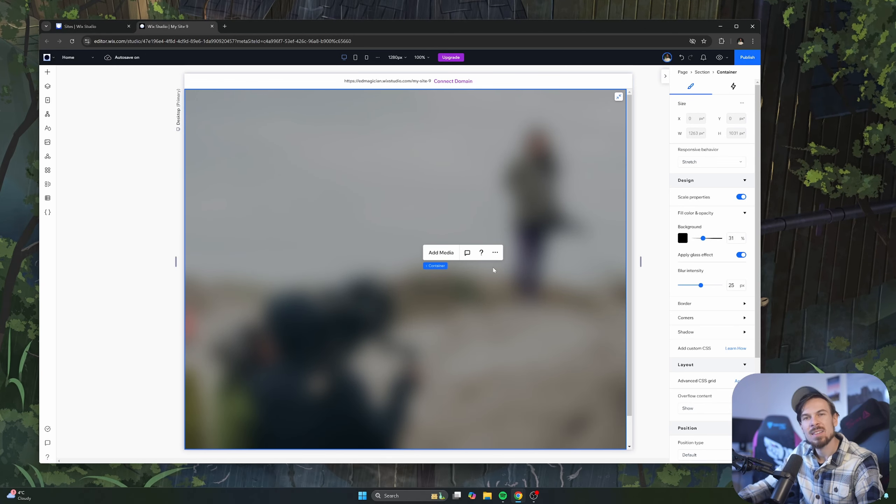
left_click(731, 238)
type("35")
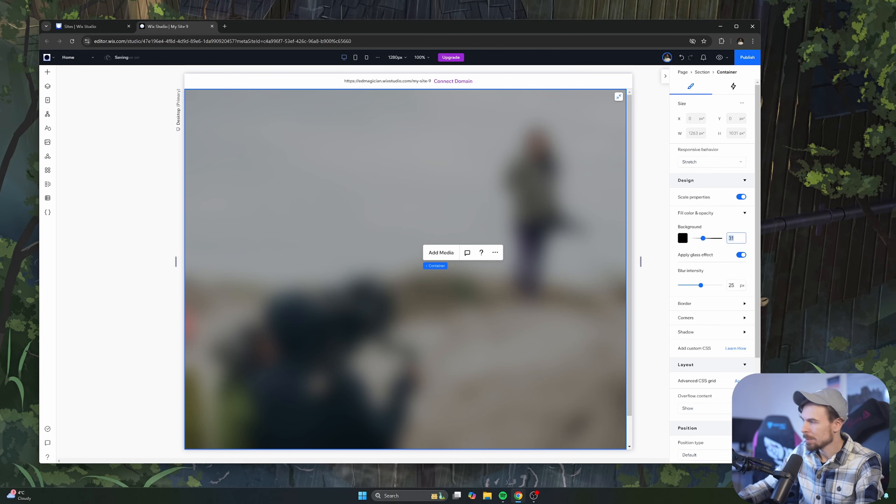
key("Return")
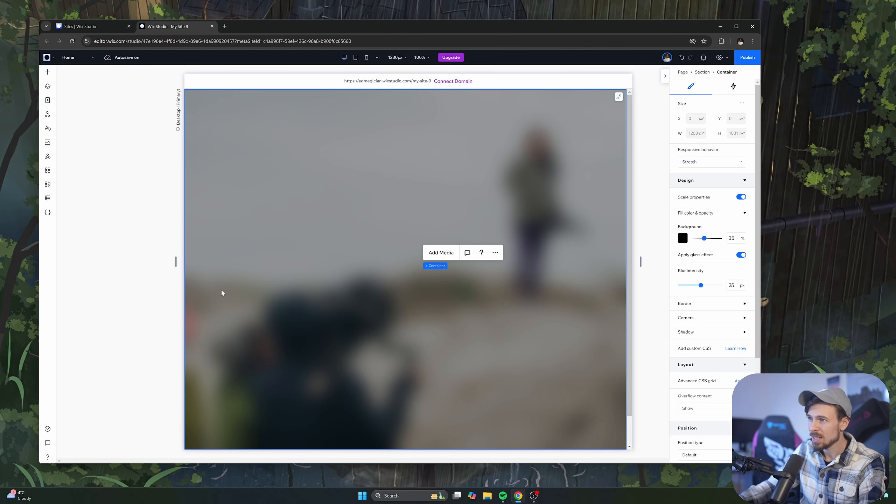
Step: Add a horizontal line at the center of the container and stretch it to the full width
left_click(48, 72)
left_click_drag(173, 195, 341, 274)
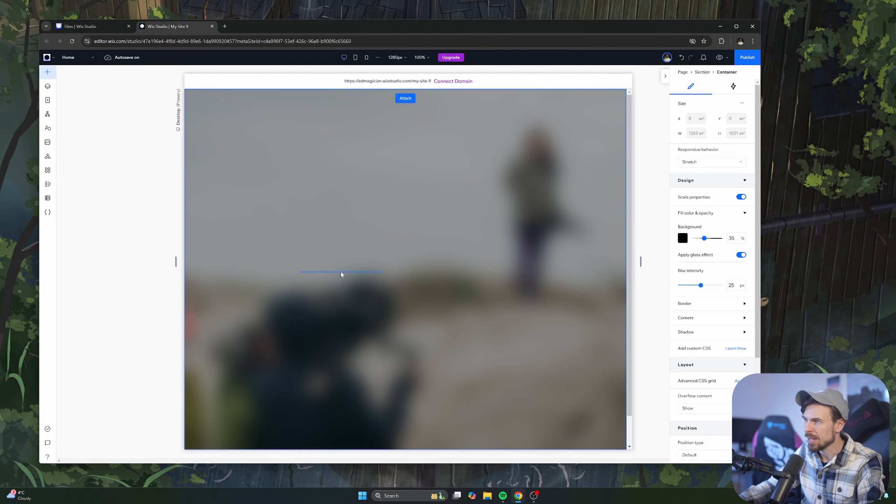
left_click_drag(384, 323, 410, 273)
left_click_drag(457, 287, 452, 274)
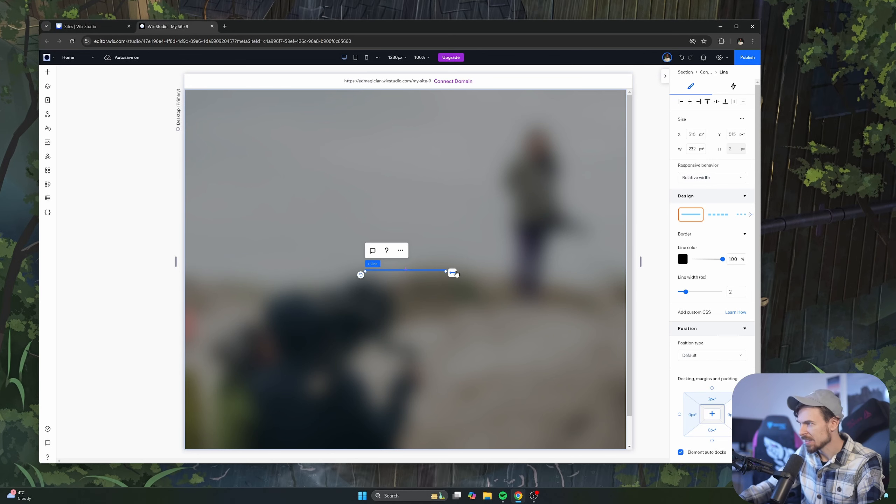
left_click(452, 273)
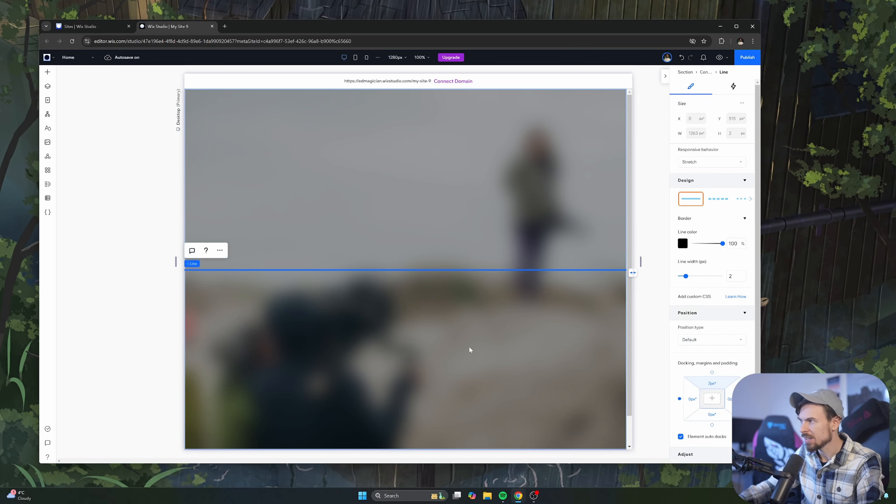
Step: Show the page's layers and set the line's color to white (#FFFFFF)
key("l")
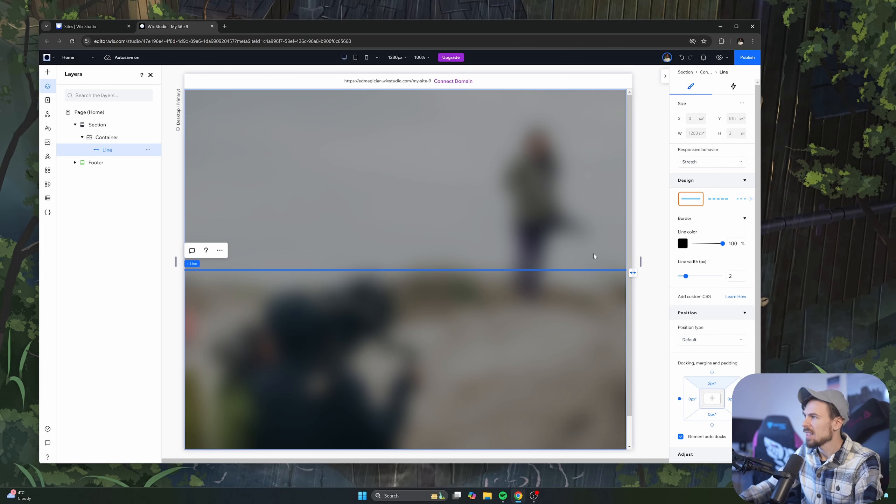
left_click(683, 244)
left_click(690, 287)
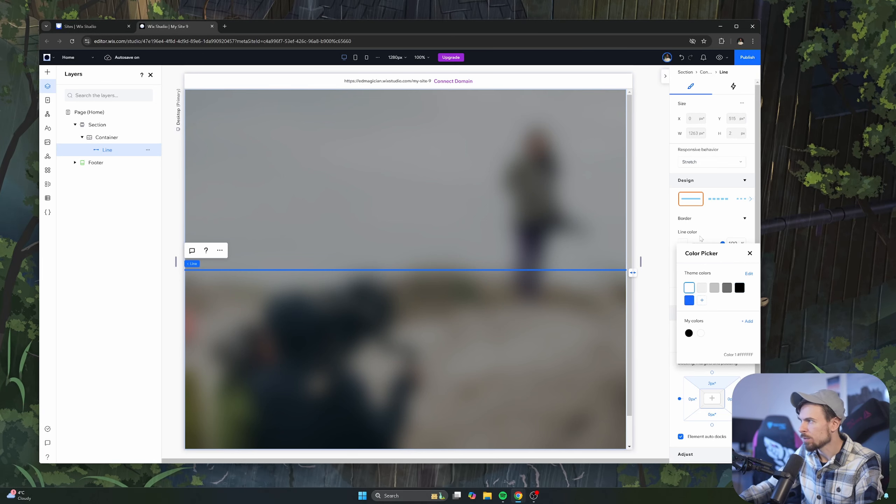
left_click(642, 281)
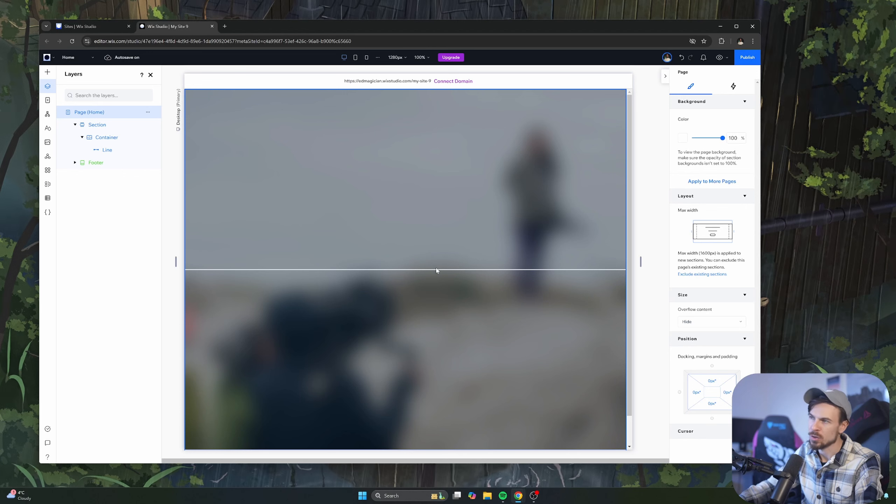
Step: Select the line in the container and turn off its full-width stretch
left_click(359, 274)
left_click(359, 271)
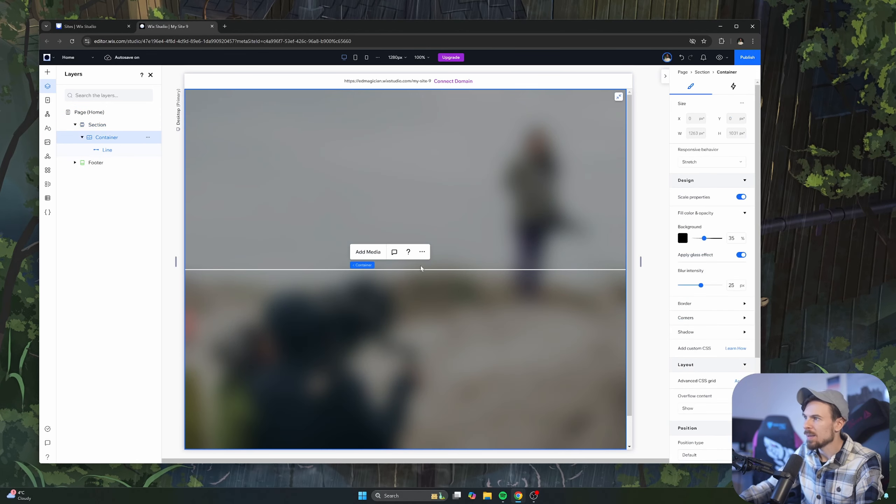
left_click(358, 270)
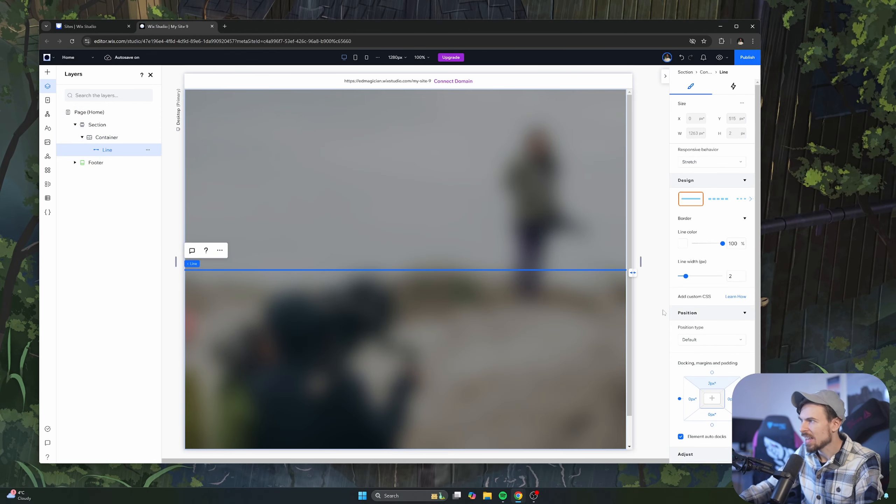
left_click(633, 274)
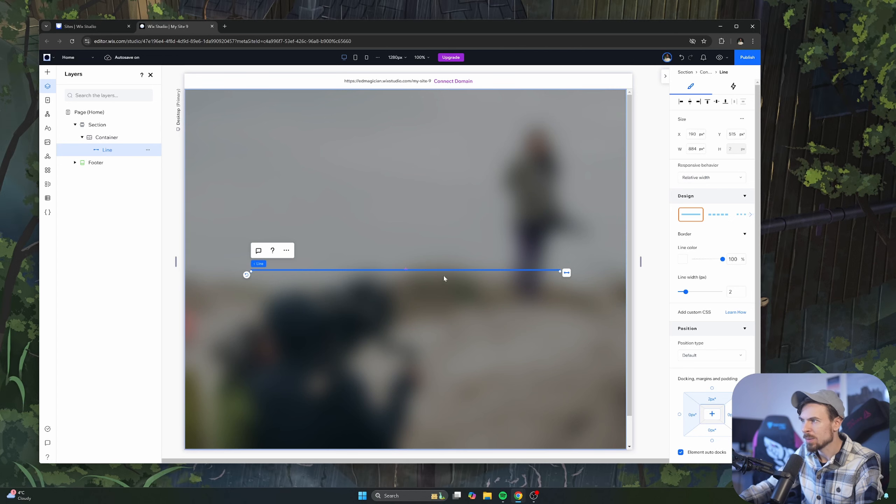
Step: Select the line and move it onto the vertical center of the container
left_click(452, 307)
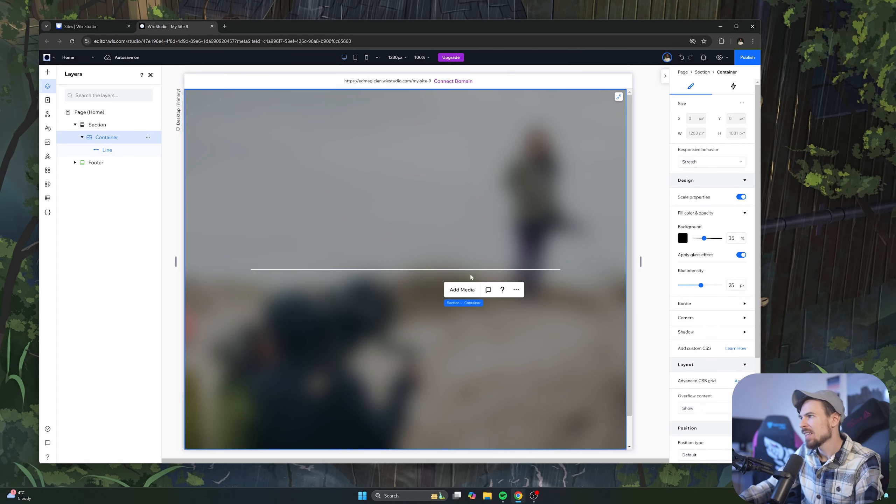
left_click(452, 269)
left_click_drag(455, 269, 460, 271)
left_click(641, 316)
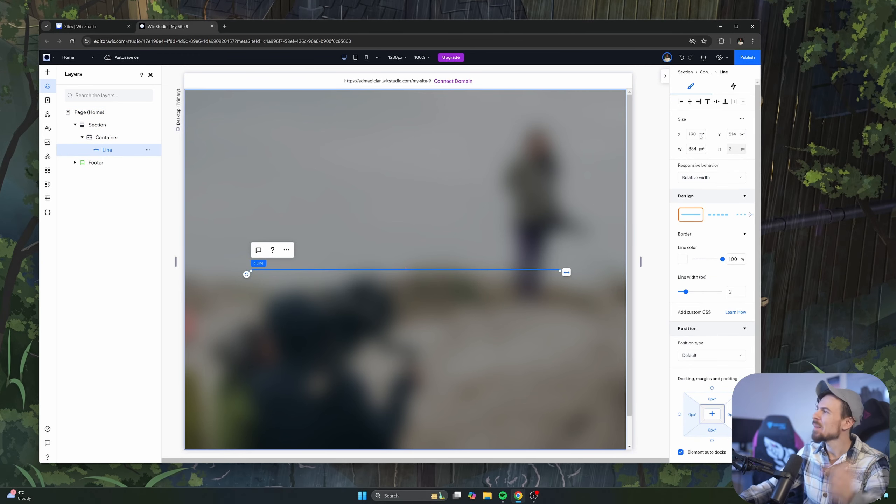
Step: Add a Reveal entrance animation to the line, open its adjustment settings and preview it
left_click(734, 87)
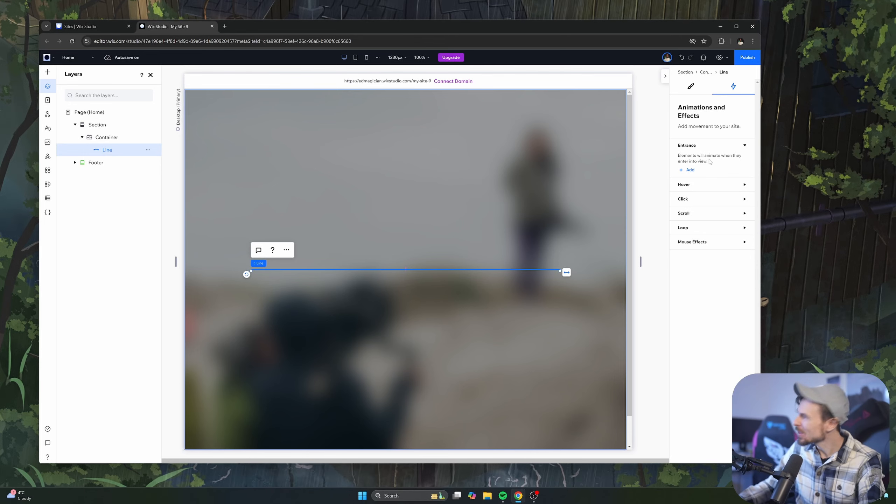
left_click(690, 170)
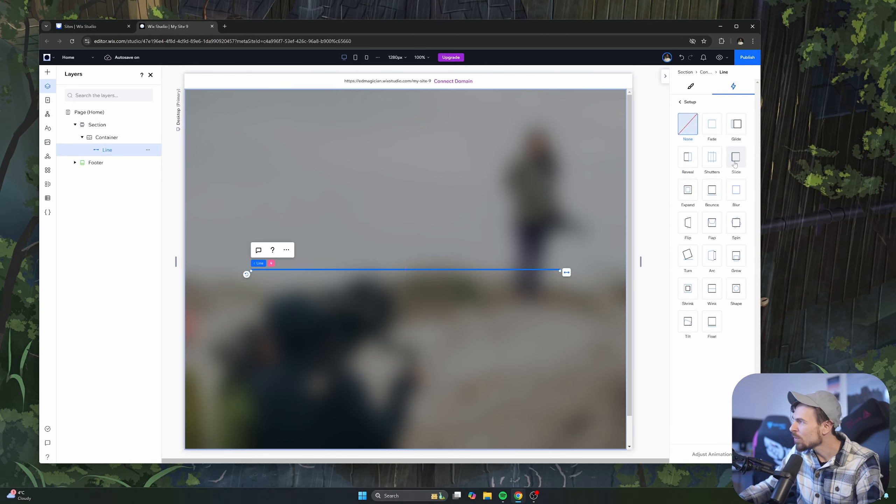
left_click(688, 158)
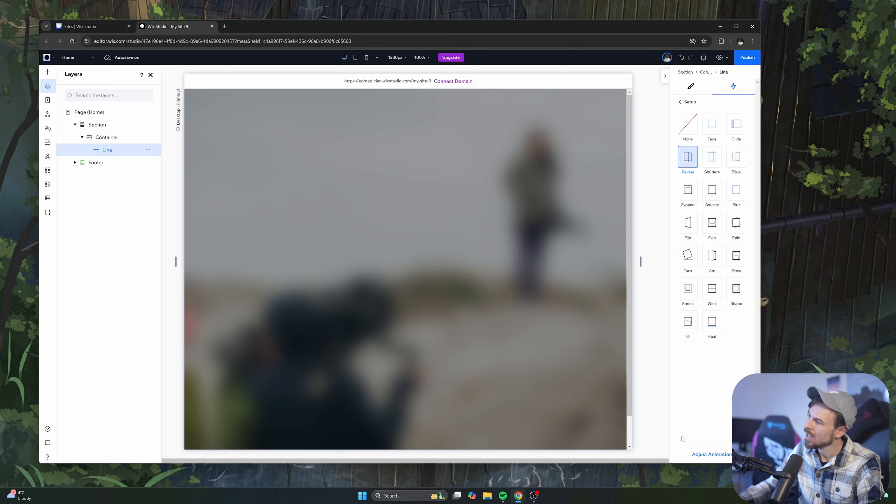
left_click(710, 454)
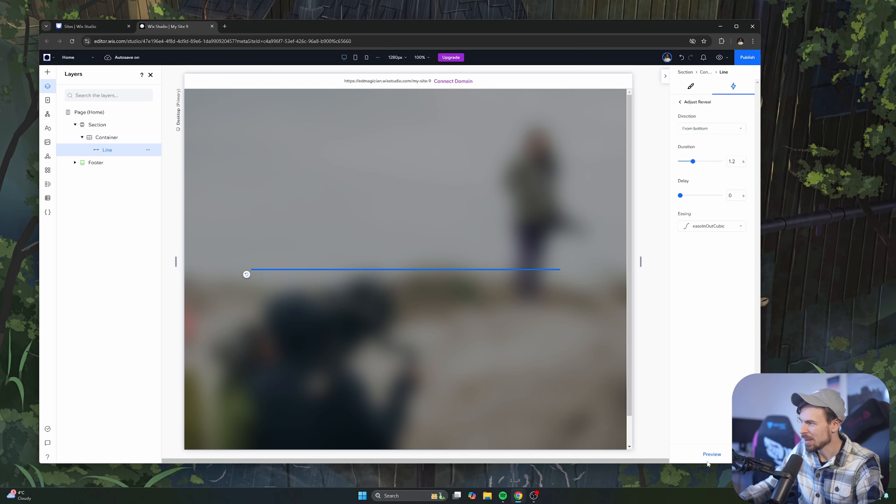
left_click(711, 455)
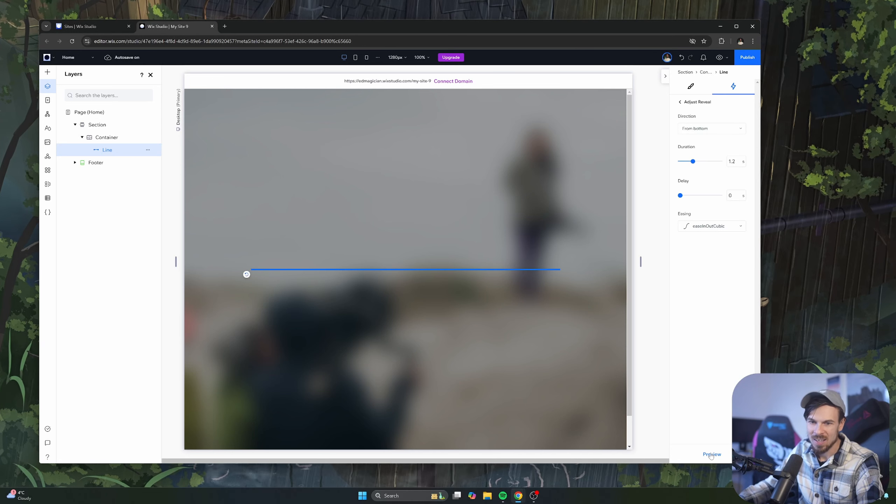
left_click(711, 455)
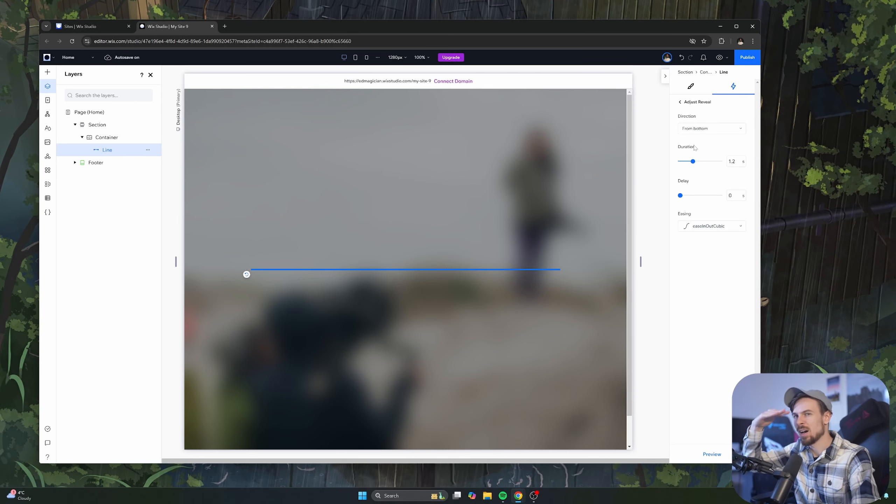
Step: Set the line's Reveal direction to From left with a short delay, and preview the animation
left_click(697, 129)
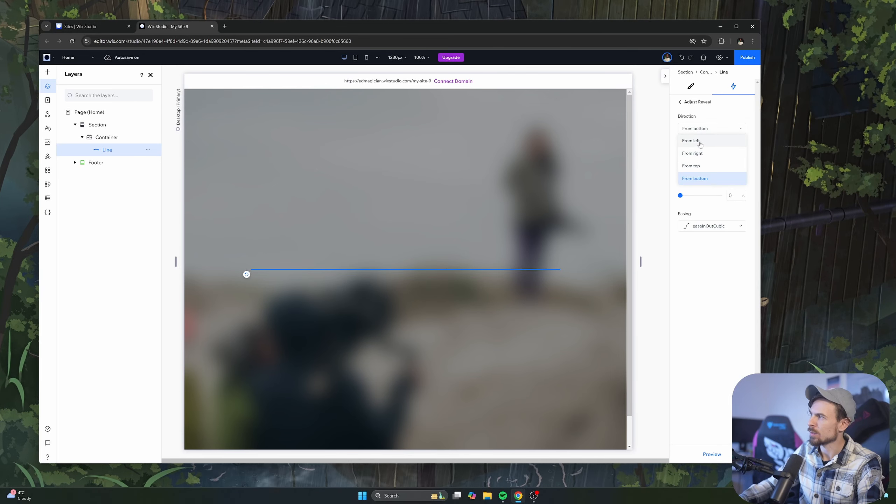
left_click(700, 141)
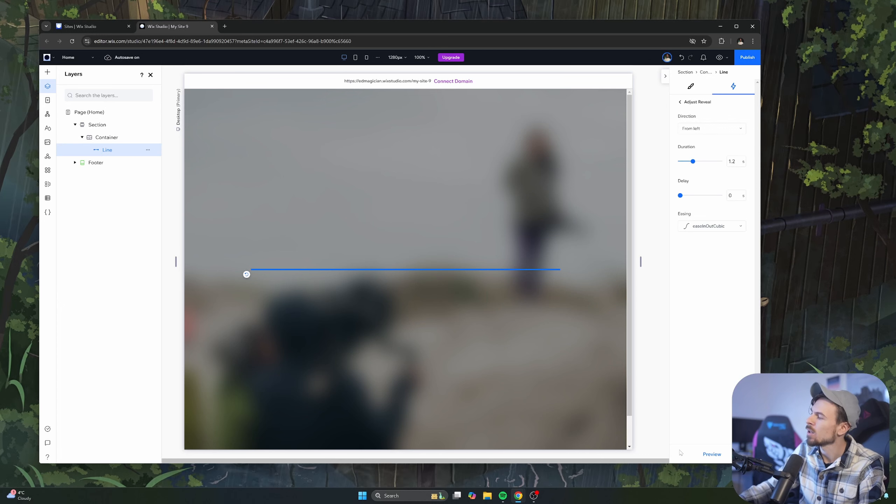
left_click(712, 457)
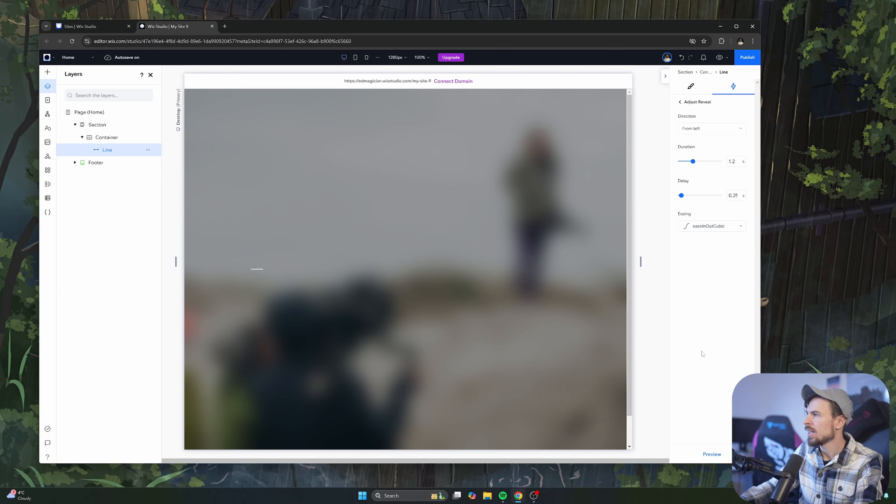
Step: Try the easeInCubic easing on the line's Reveal animation, preview it, and return to easeInOutCubic
left_click(692, 230)
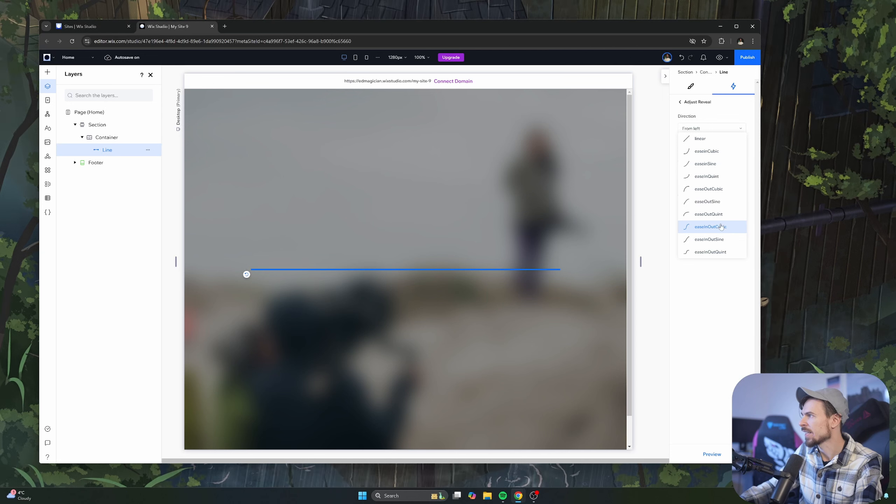
left_click(722, 227)
left_click(712, 456)
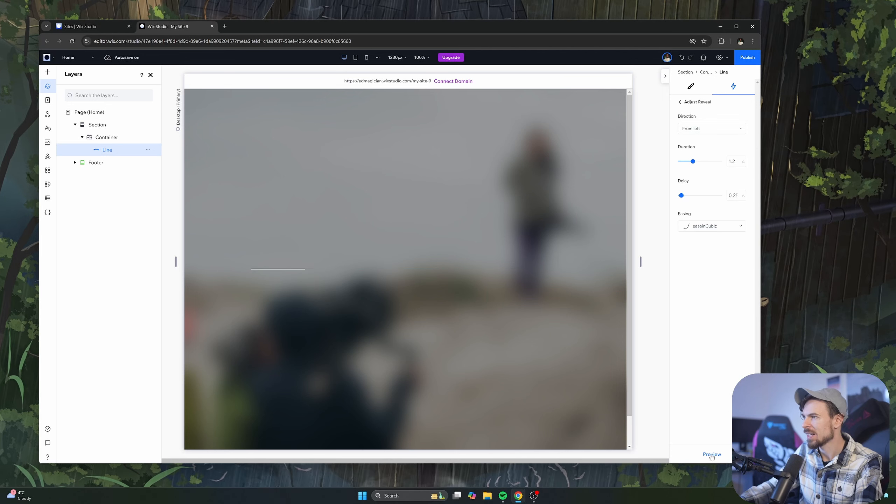
left_click(712, 457)
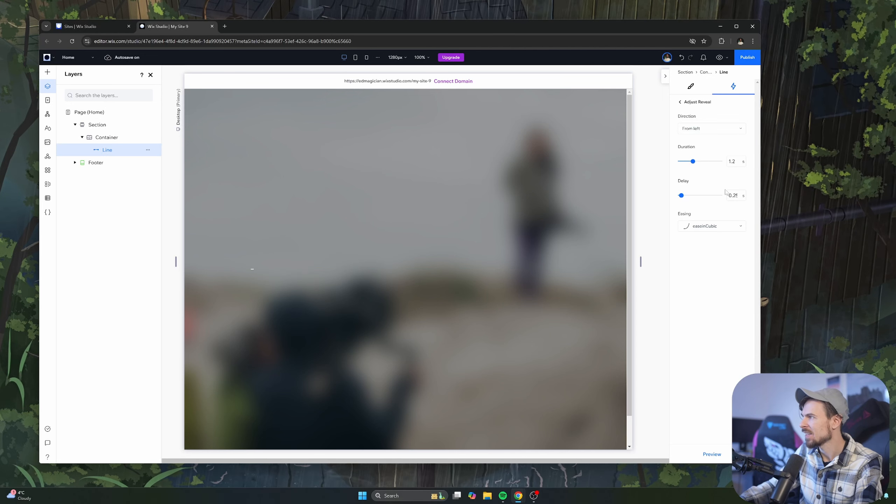
left_click(719, 229)
left_click(724, 305)
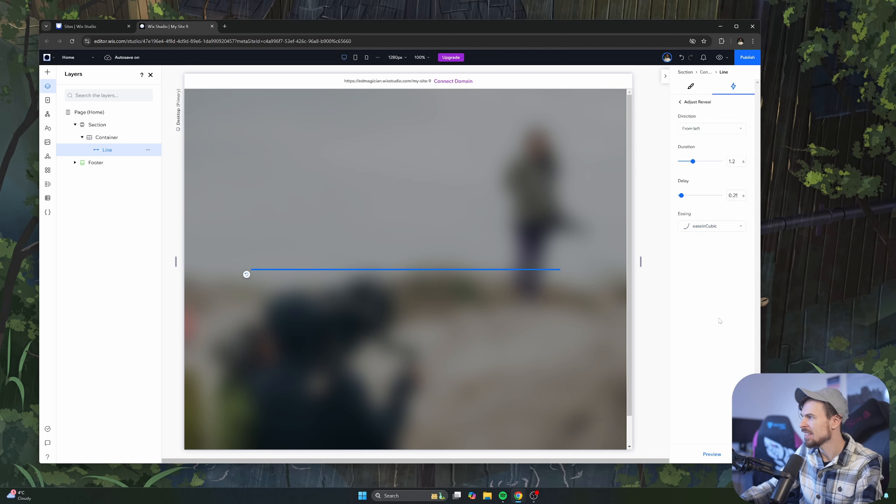
left_click(721, 455)
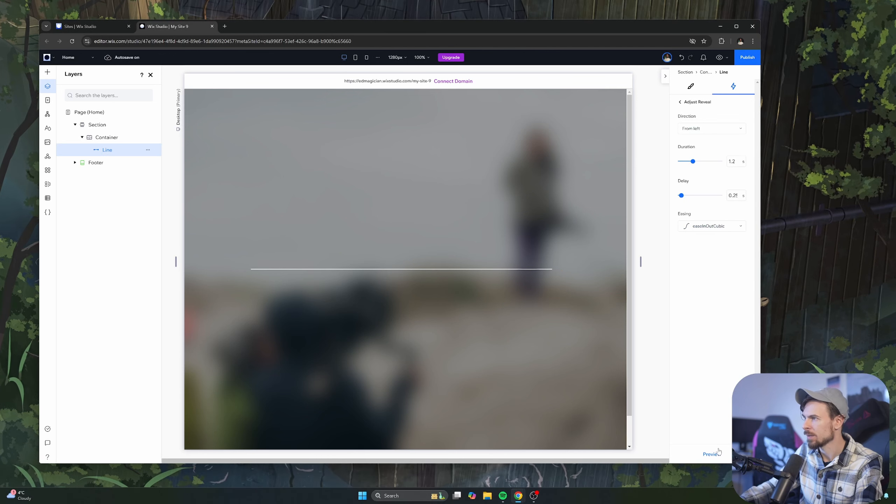
Step: Add a title text element to the container, horizontally centered just below the line
left_click(576, 329)
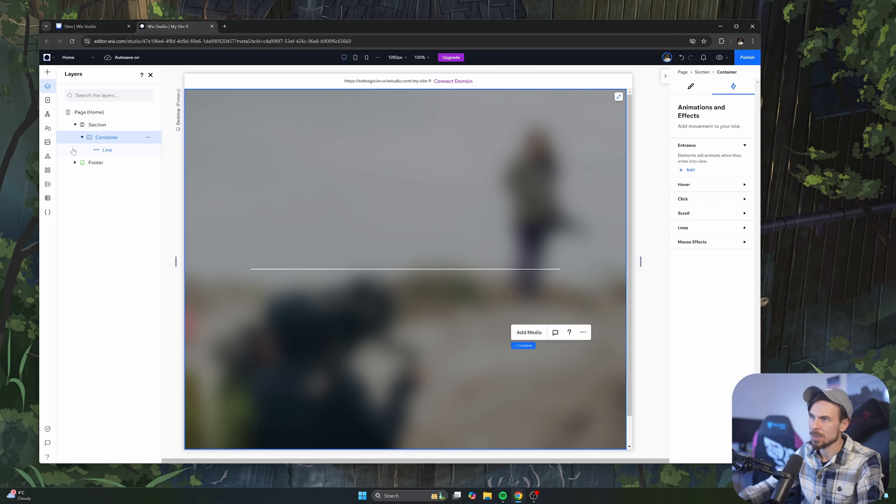
left_click(47, 72)
left_click_drag(174, 111, 405, 330)
mouse_move(397, 288)
left_mouse_down()
mouse_move(411, 244)
mouse_move(400, 237)
mouse_move(408, 284)
left_mouse_up()
Step: Set the title's text color to the white theme color
left_click(683, 86)
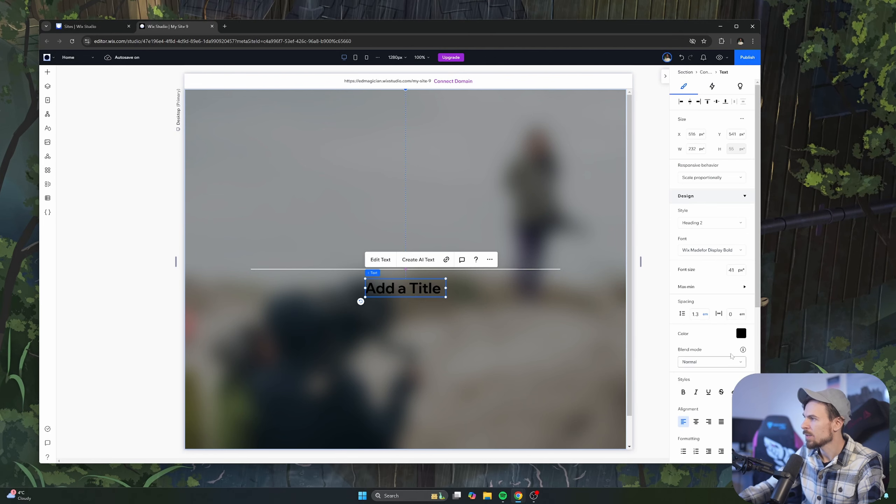
left_click(741, 333)
left_click(688, 388)
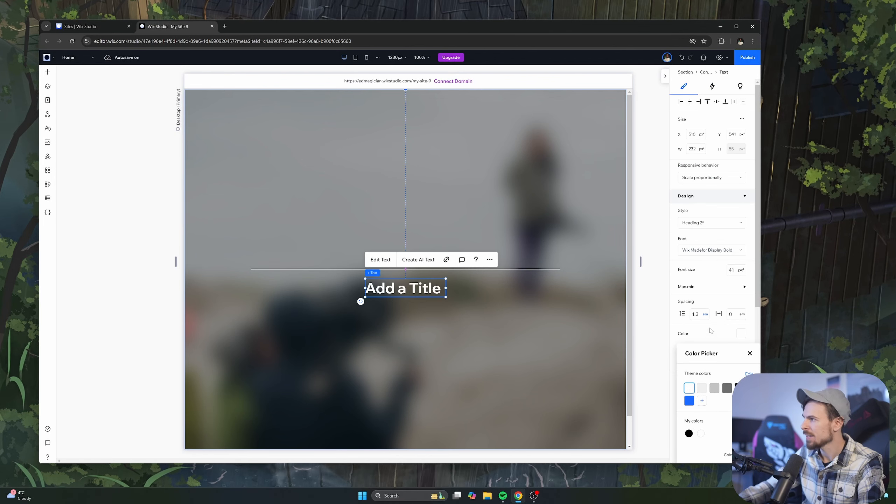
Step: Change the title's font to Poppins Medium Italic at 64 px and its text to "Embrace your vision"
left_click(717, 254)
left_click(717, 251)
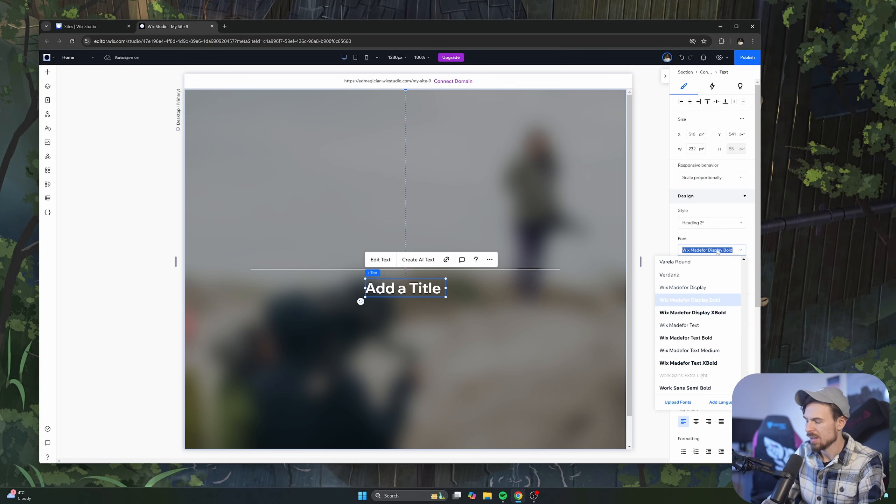
type("ppins Medium Italic")
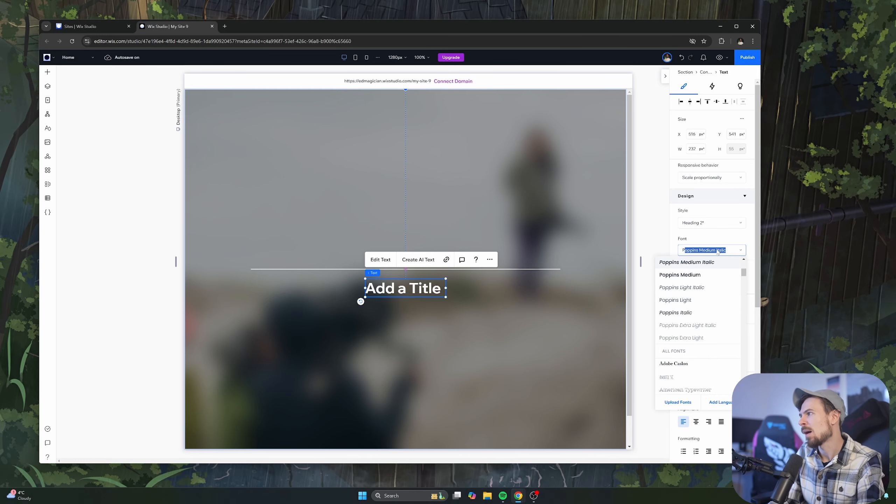
key("Return")
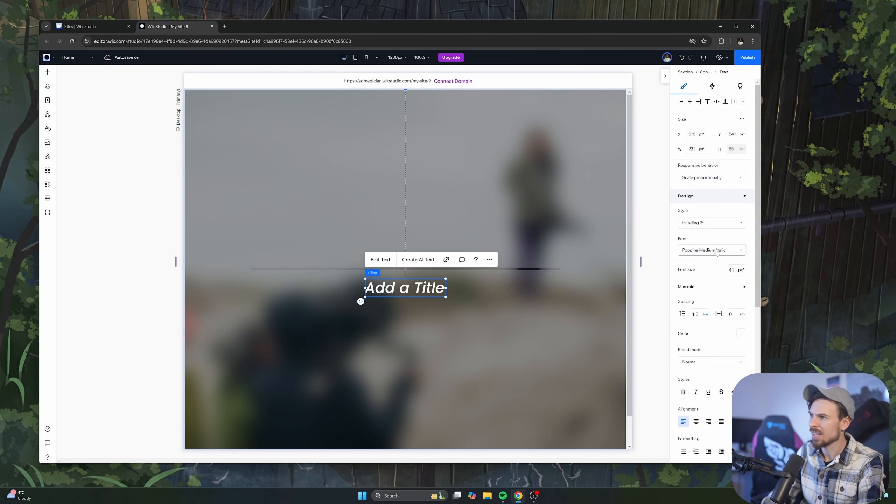
double_click(418, 289)
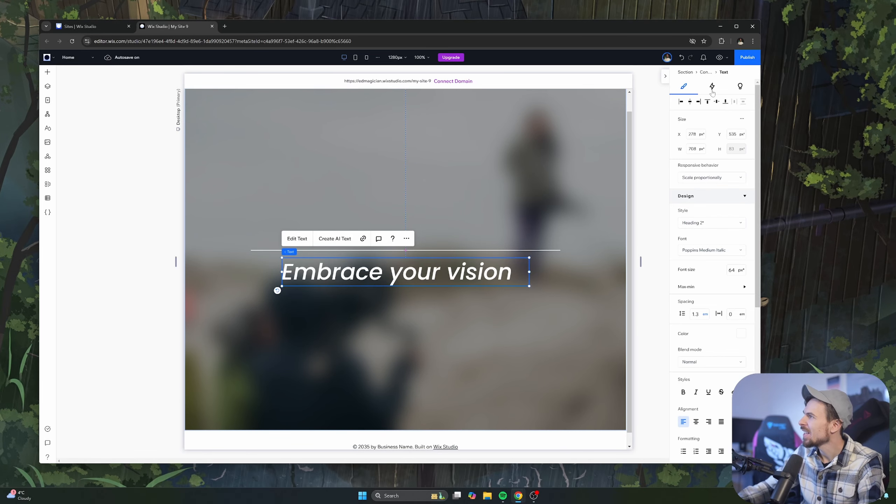
Step: Try the Reveal, Expand, Bounce and Blur entrance animations on the title, and reset its animation to None
left_click(713, 87)
left_click(689, 170)
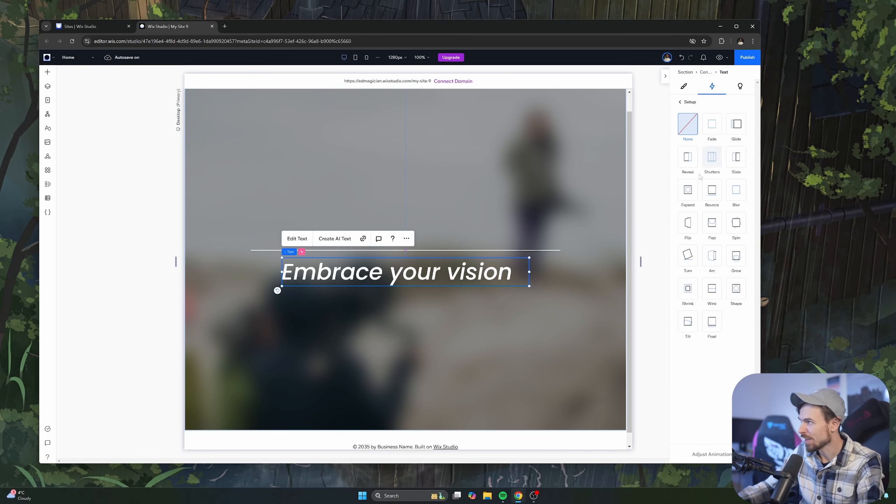
left_click(690, 163)
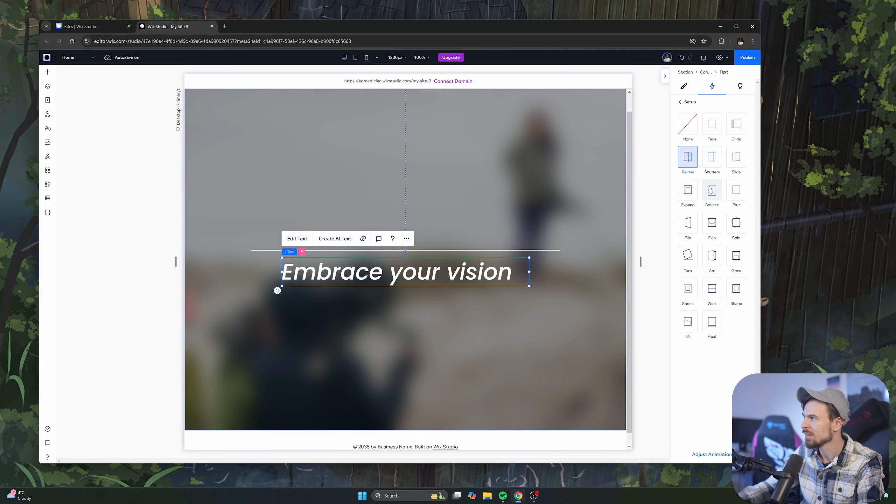
left_click(697, 191)
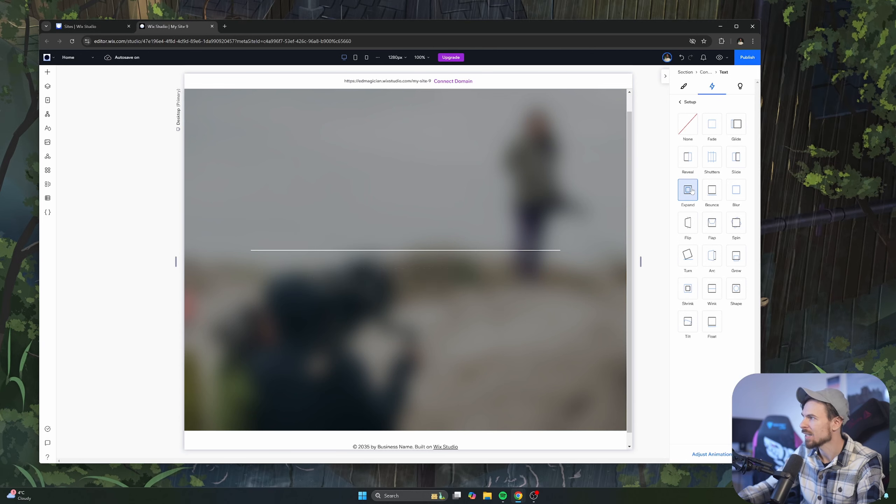
left_click(717, 194)
left_click(729, 193)
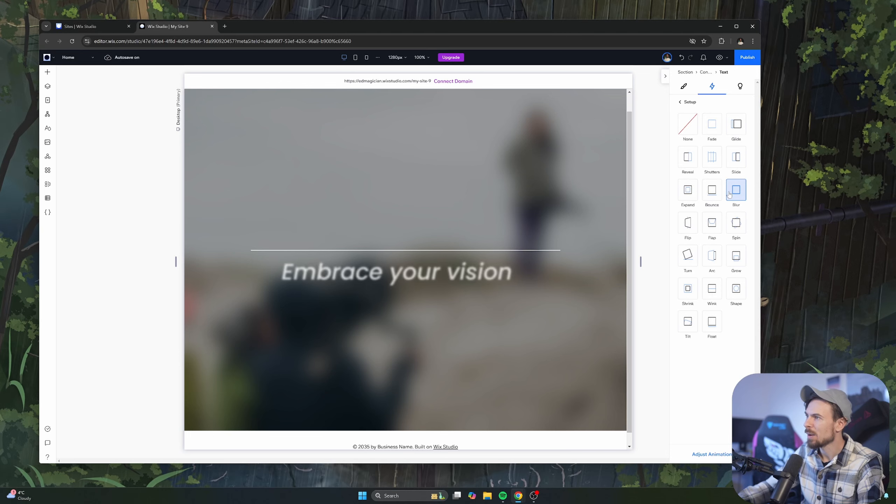
left_click(685, 127)
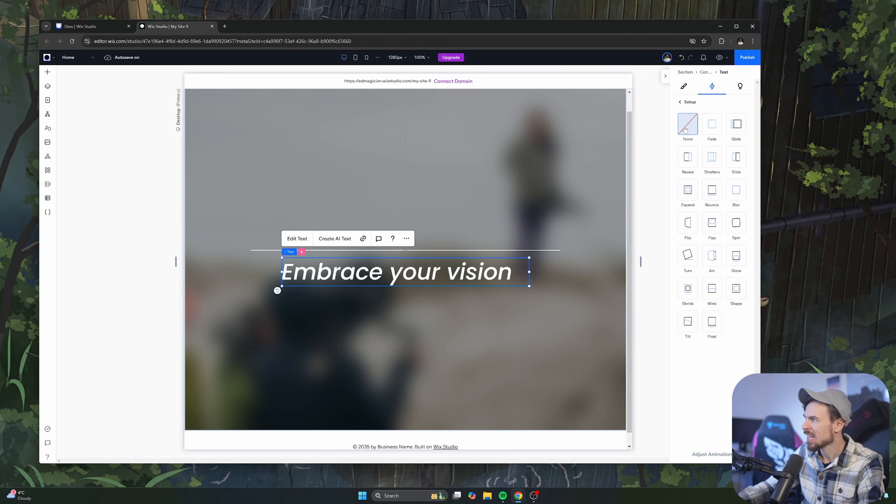
left_click(684, 102)
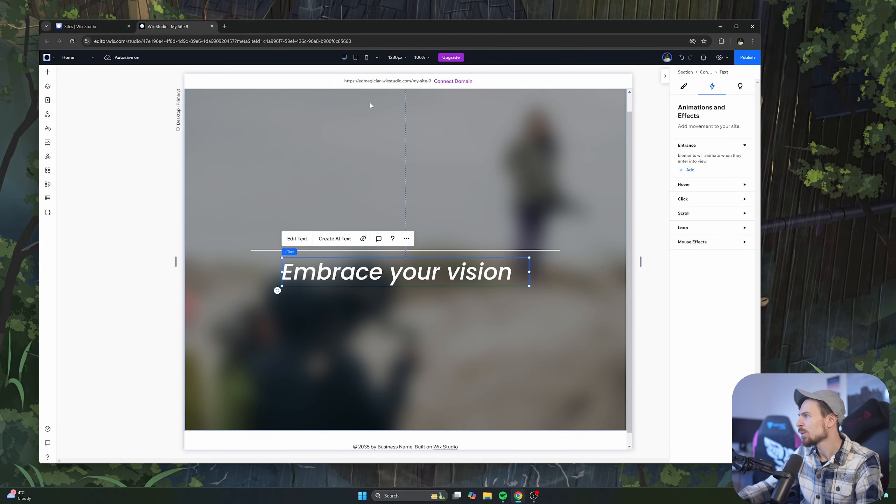
Step: Enable coding for the site and enlarge the code editor showing masterPage.js
left_click(48, 213)
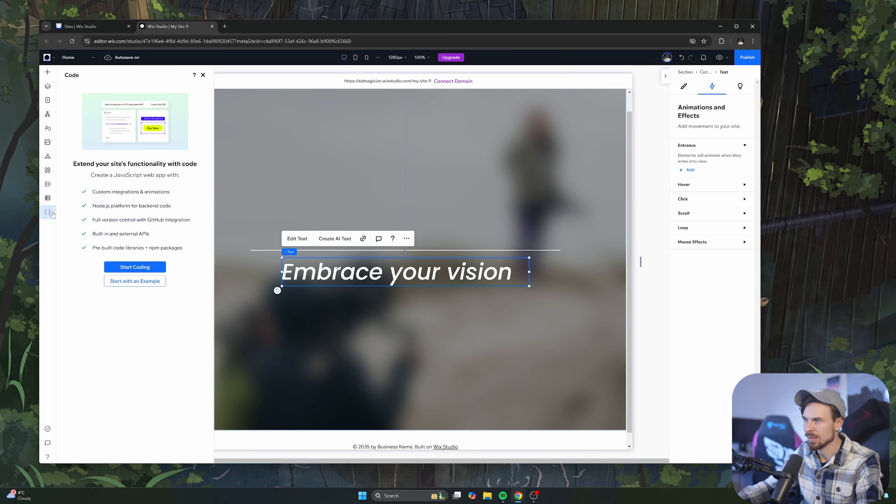
left_click(135, 267)
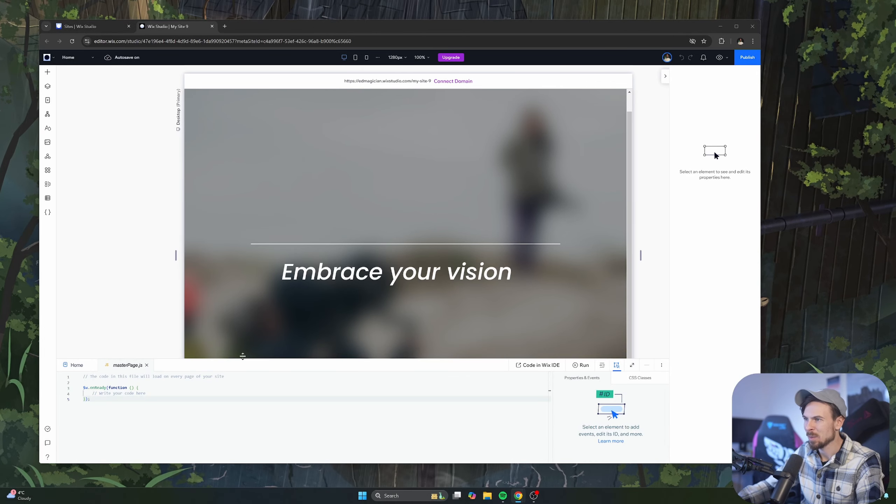
left_click_drag(245, 359, 255, 306)
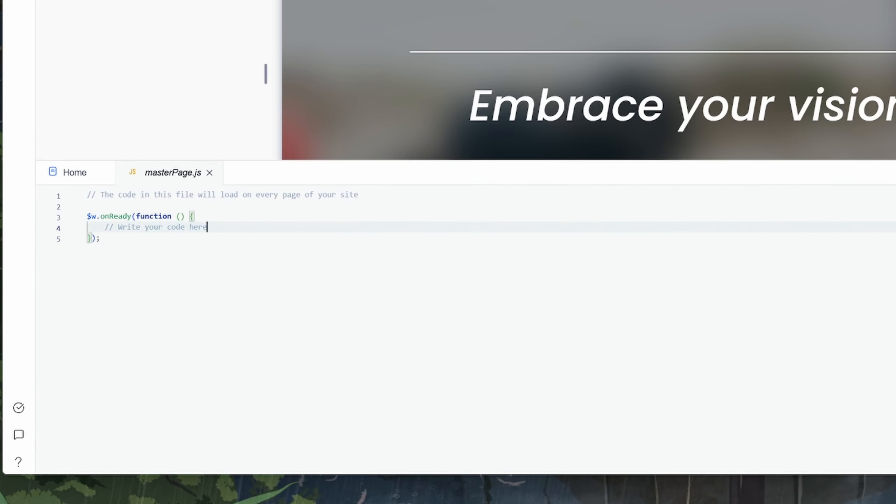
Step: Declare an empty async function setContent(content, animatingText, delay) above the $w.onReady block in masterPage.js
key("Return")
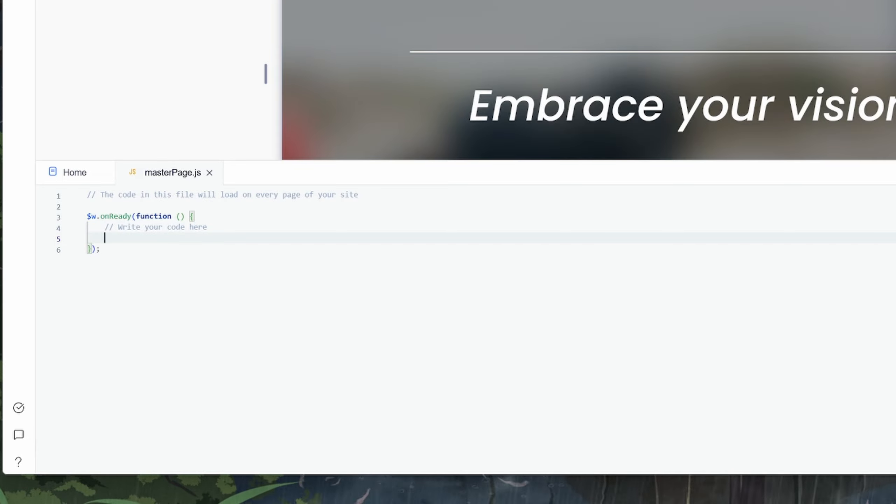
left_click(101, 248)
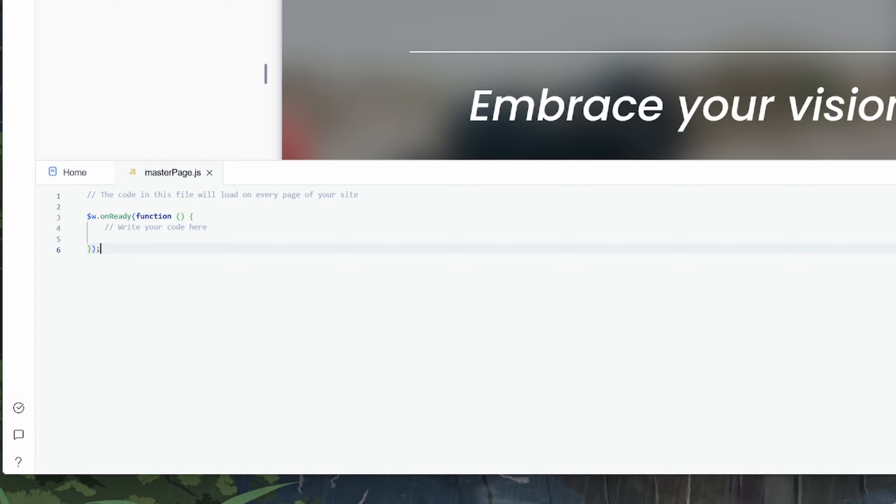
left_click(359, 195)
key("Return")
key("Return")
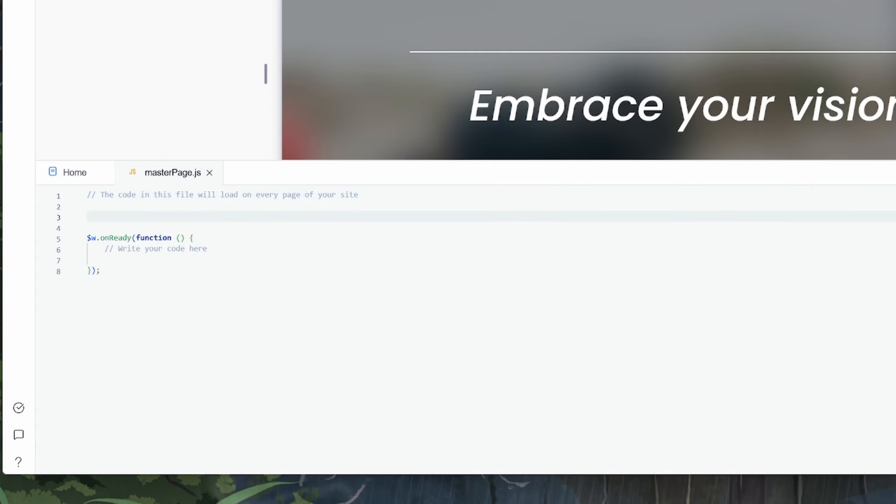
type("async ")
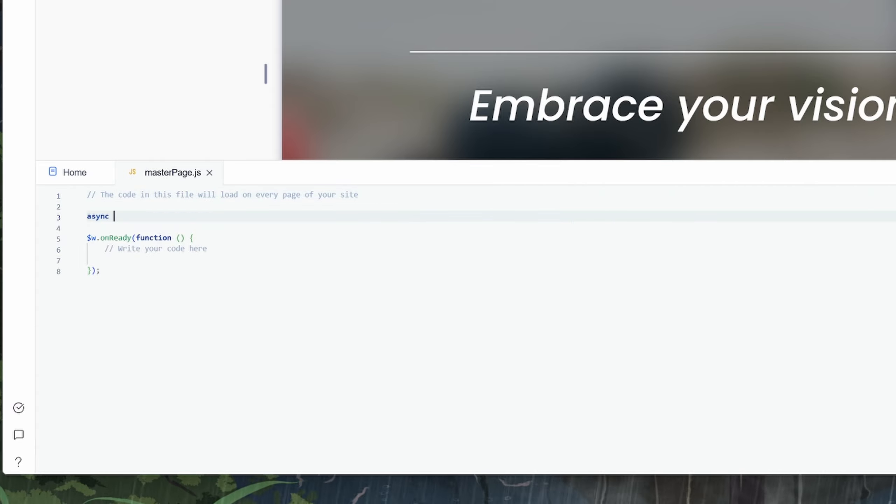
type("functio")
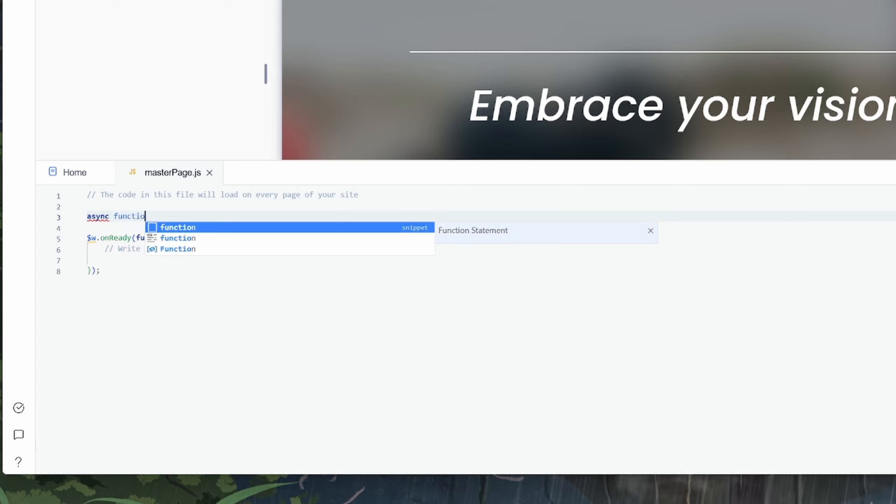
type("n setContent(content")
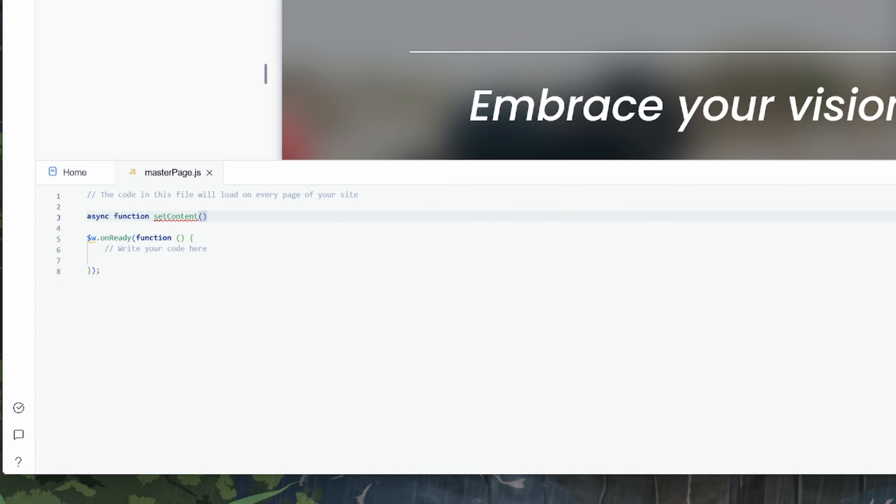
type(", ")
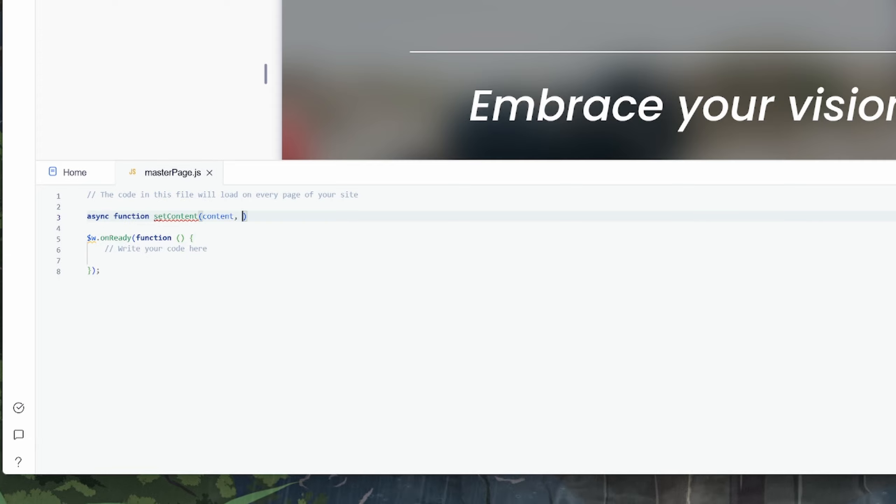
type("animating")
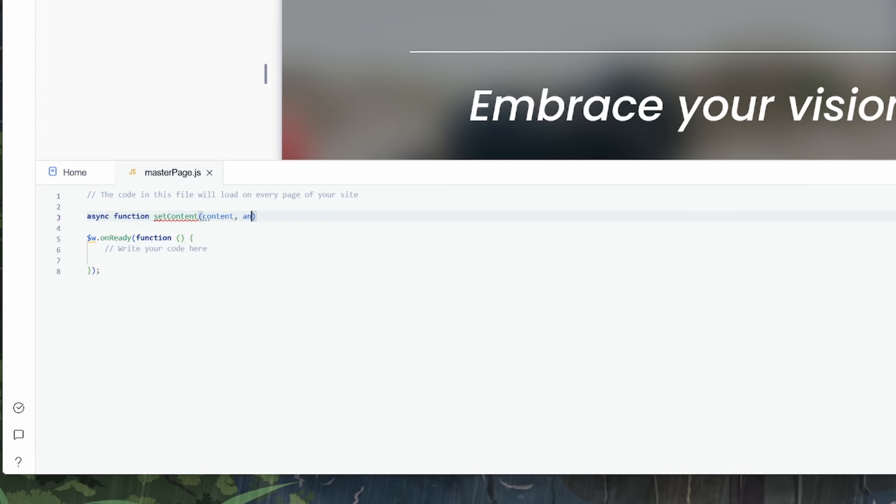
type("Text")
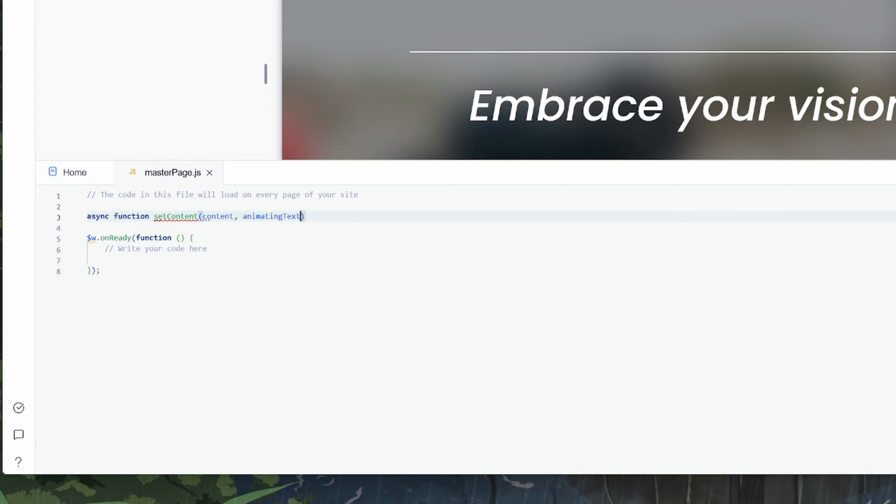
type(", delay){")
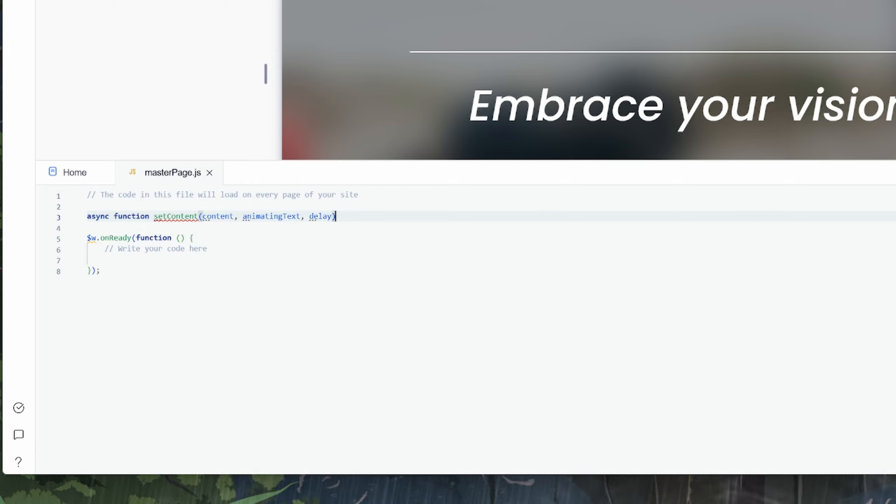
key("Return")
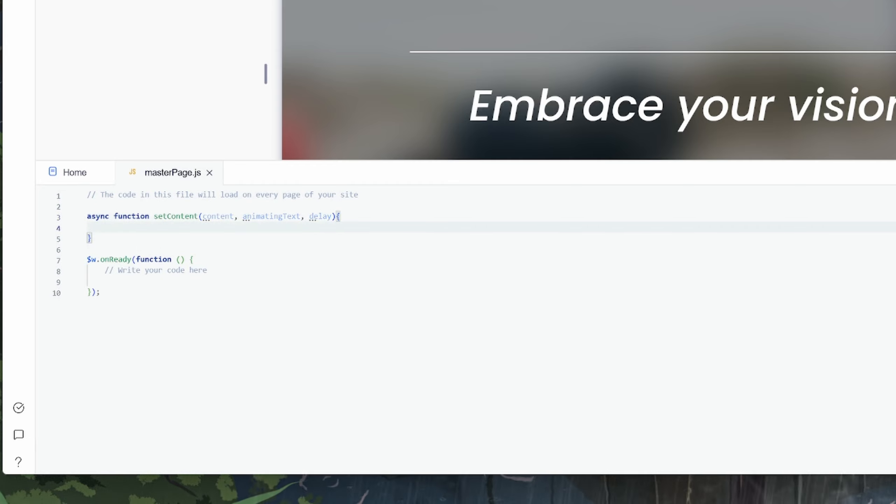
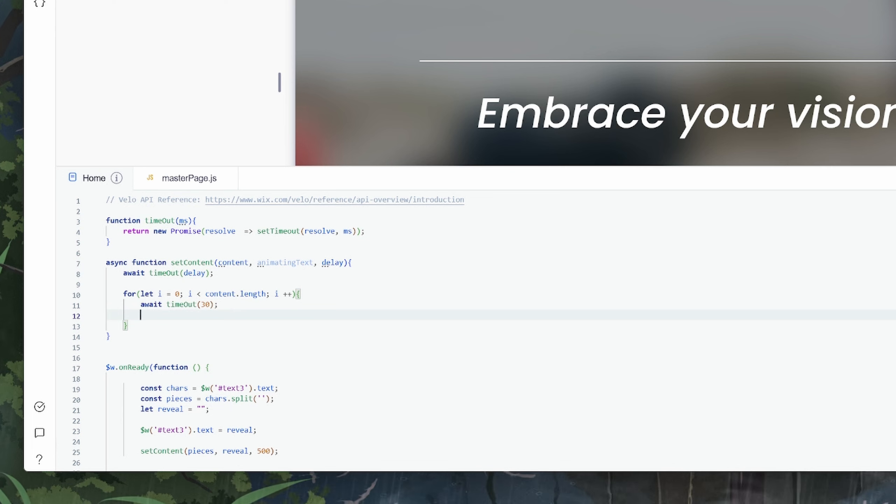
Step: Add the line animatingText += content[i]; after await timeOut(30) in setContent's for loop on the Home page code
type("animat")
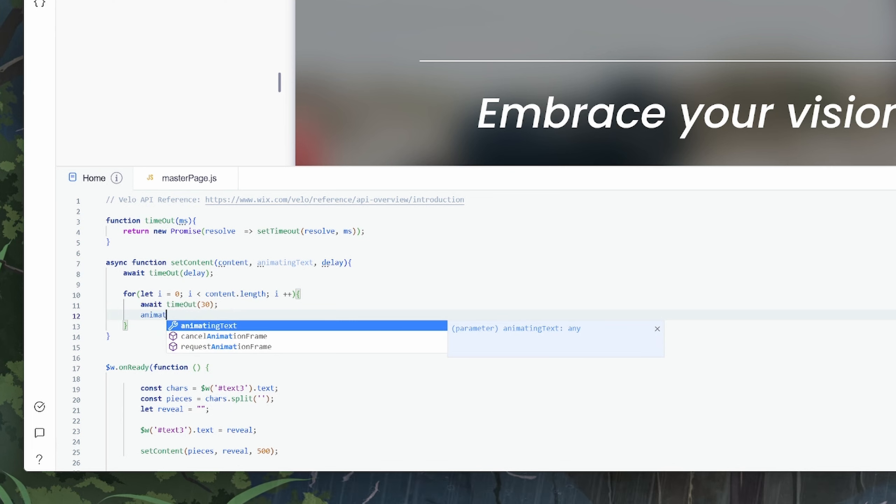
key("Tab")
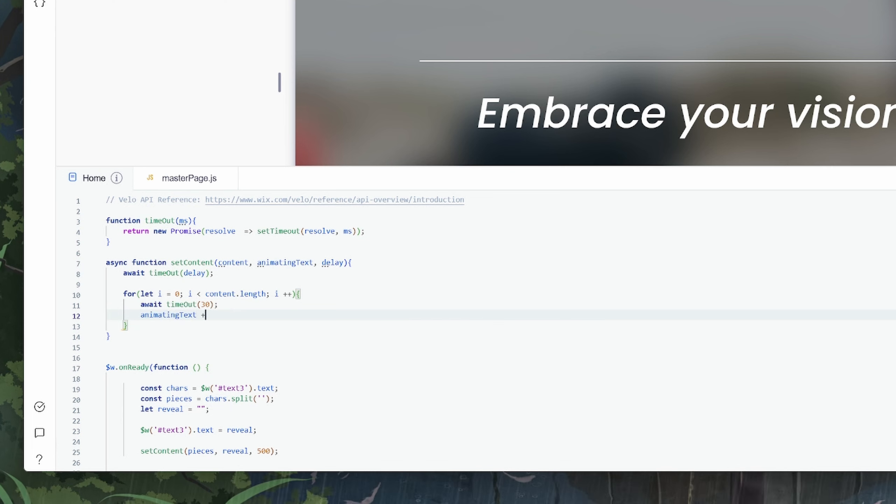
type("+= content[i")
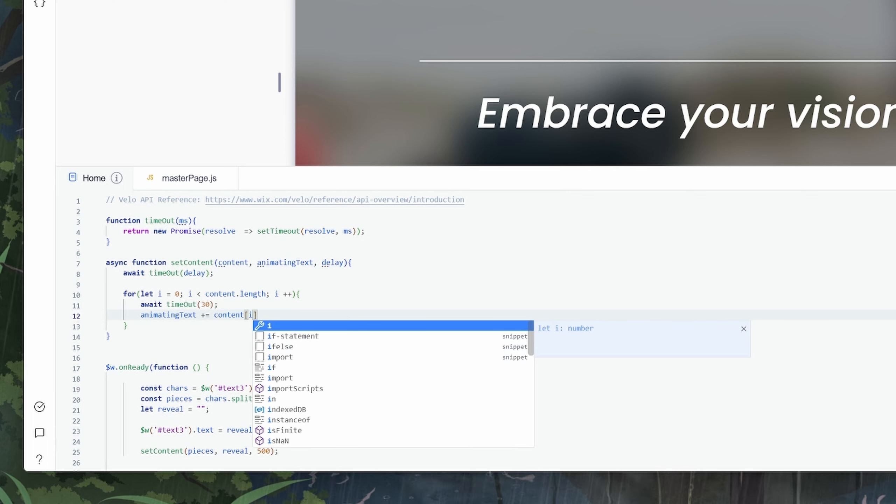
key("Escape")
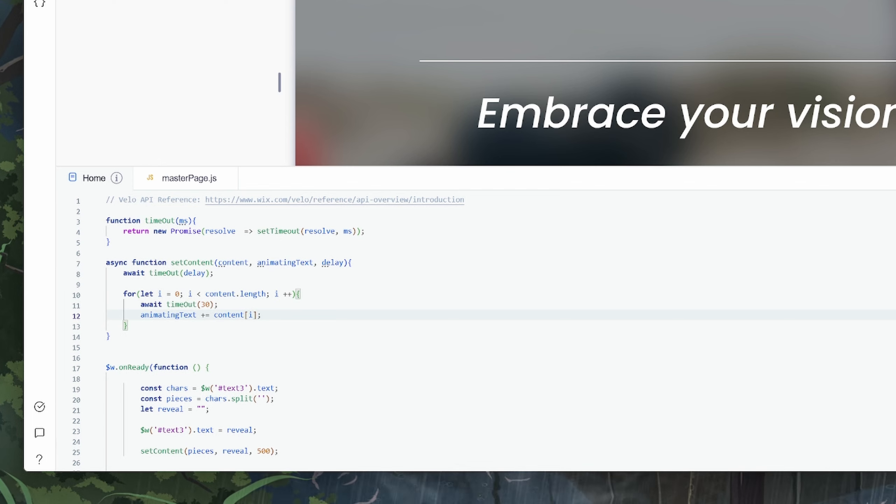
Step: Add $w('#text3').text = animatingText as the last line of the for loop, and shrink the code editor to uncover the canvas
key("Return")
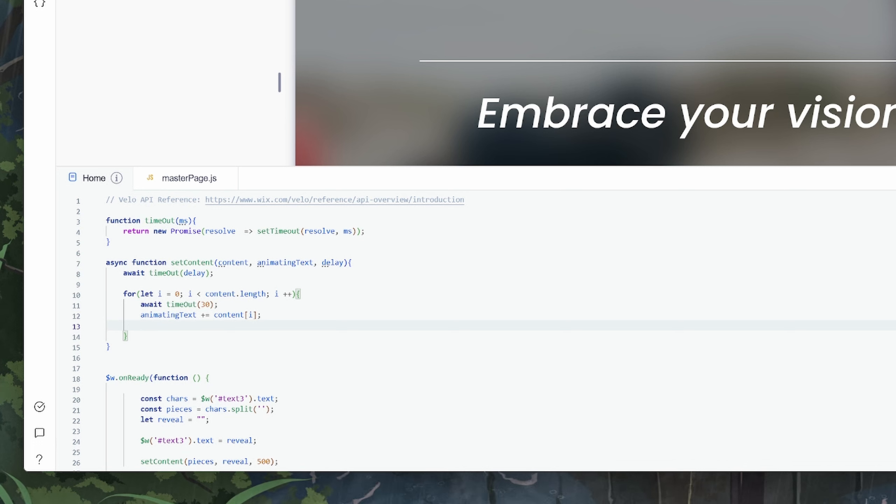
type("$w('#text3').")
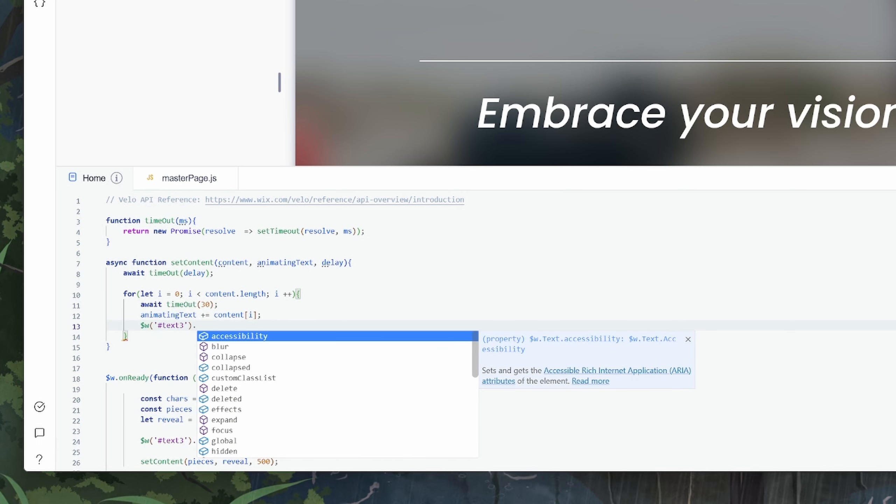
type("text = animatingText")
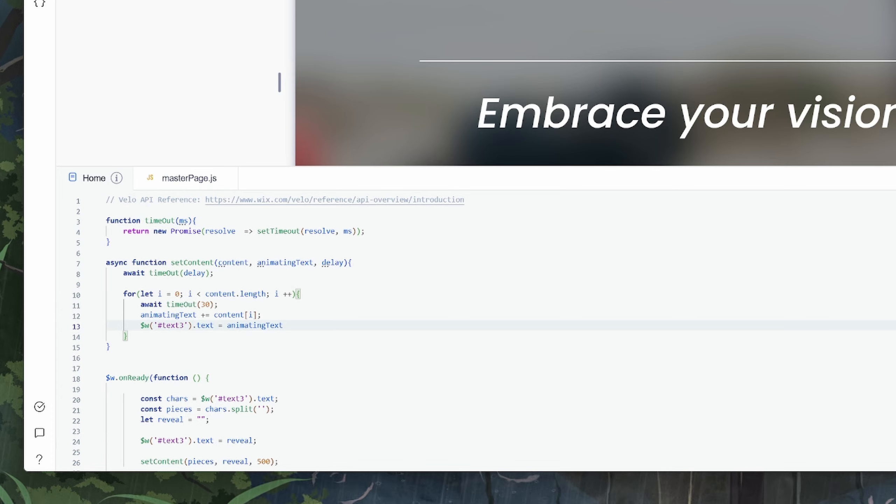
scroll(476, 318, "down", 3)
scroll(476, 300, "up", 3)
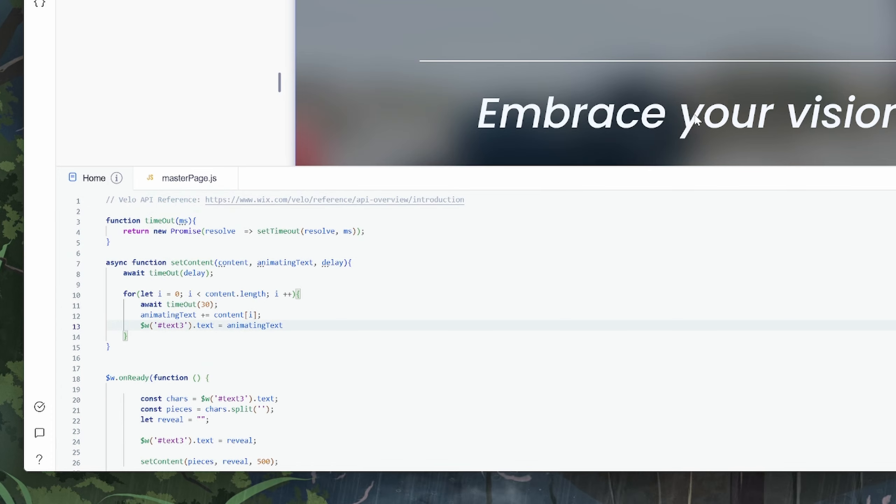
left_click_drag(669, 163, 680, 370)
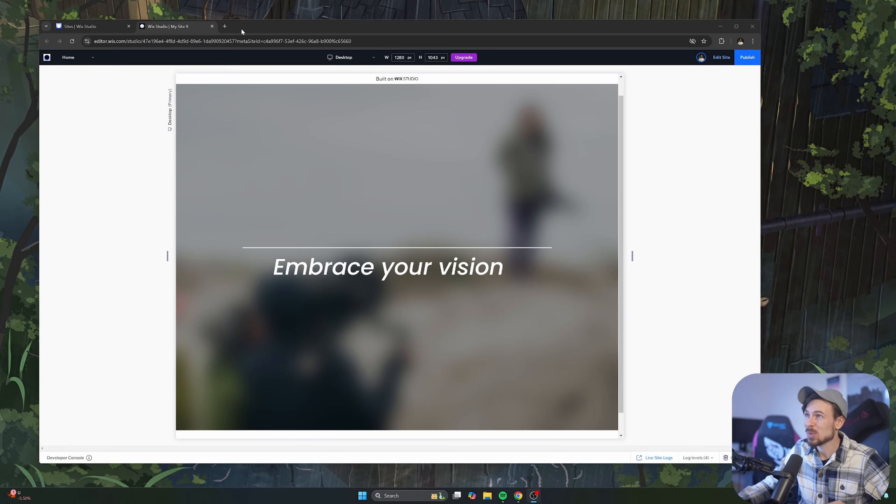
Step: Open the Lottielab site (lottielab.com) in a new browser tab, without the path of the suggested Lottie animation link
left_click(225, 26)
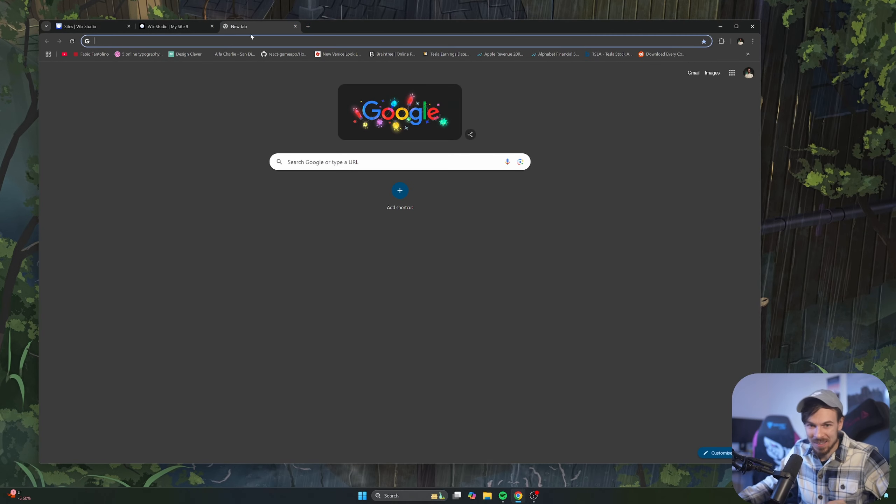
type("lottie alternative")
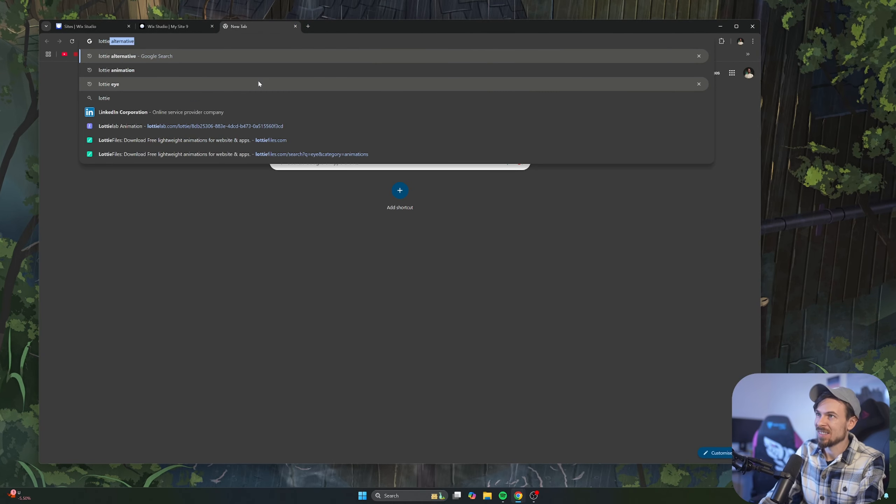
key("Down")
key("Down")
key("Down")
key("Down")
key("Down")
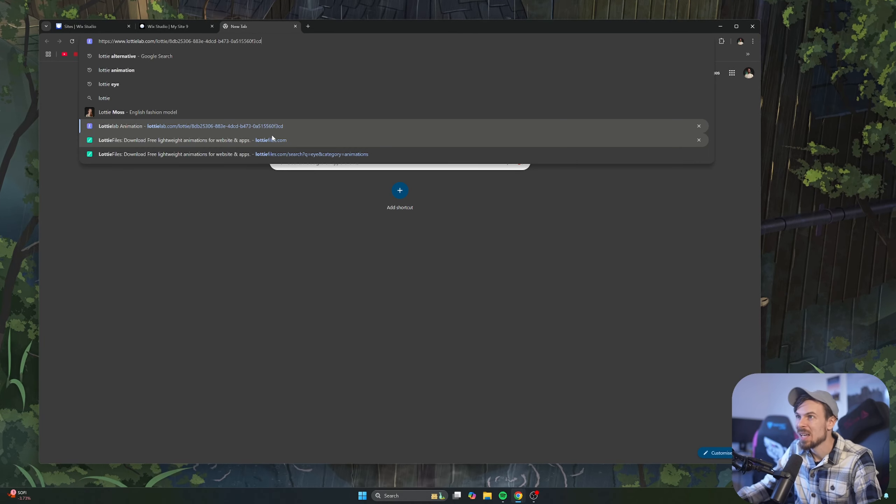
key("Down")
key("Up")
key("BackSpace")
key("BackSpace")
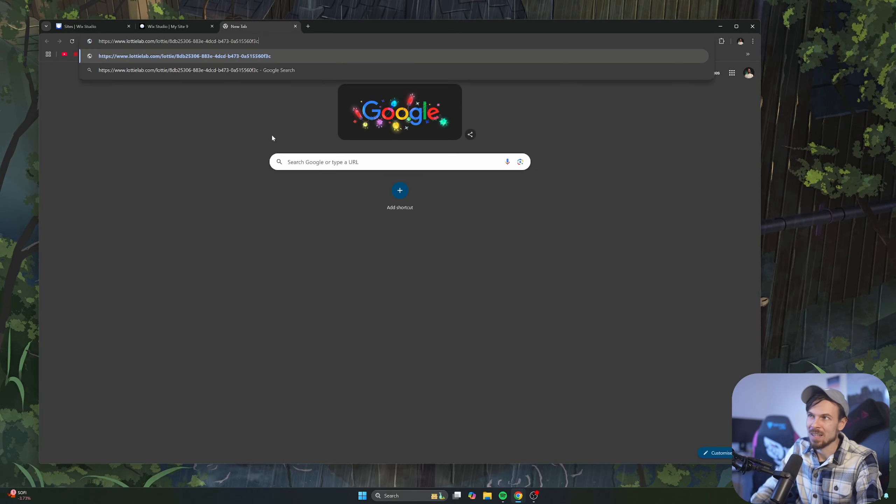
key("BackSpace")
key("BackSpace")
key("BackSpace")
key("BackSpace")
key("BackSpace")
key("BackSpace")
key("BackSpace")
key("BackSpace")
key("BackSpace")
key("BackSpace")
key("BackSpace")
key("BackSpace")
key("BackSpace")
key("BackSpace")
key("BackSpace")
key("BackSpace")
key("BackSpace")
key("BackSpace")
key("BackSpace")
key("BackSpace")
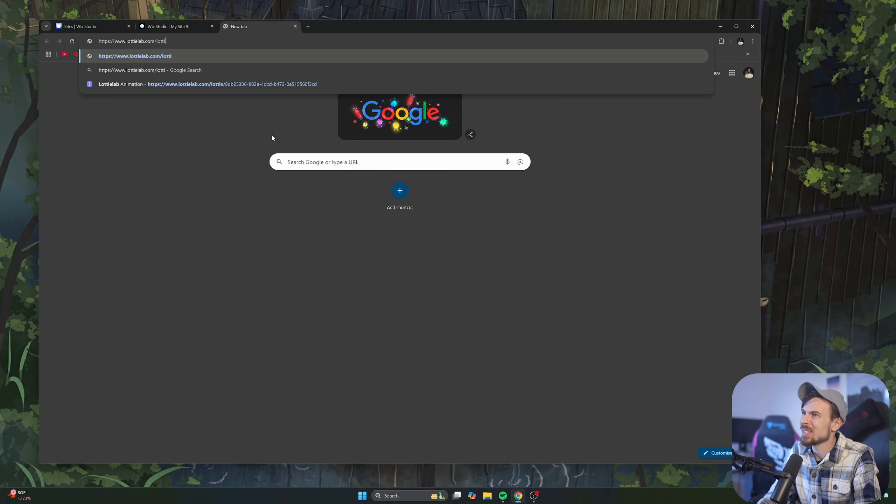
key("Return")
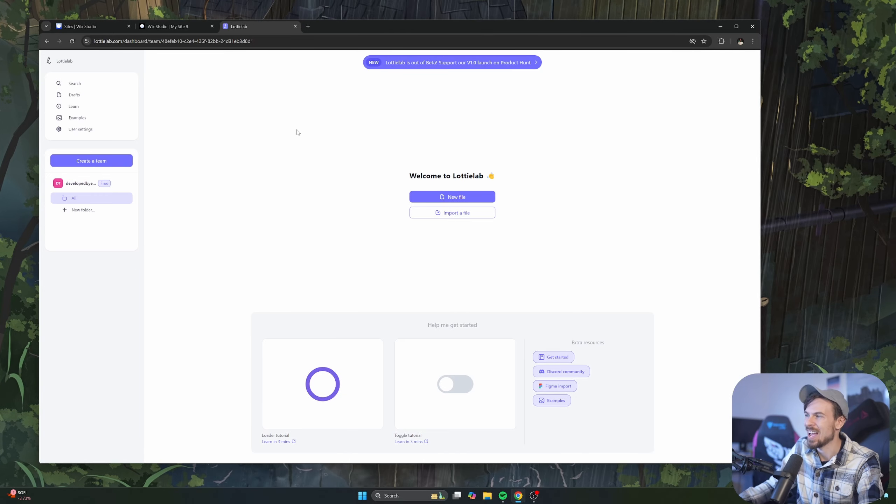
Step: View Lottielab's home page, and open the Examples gallery from the dashboard
left_click(63, 61)
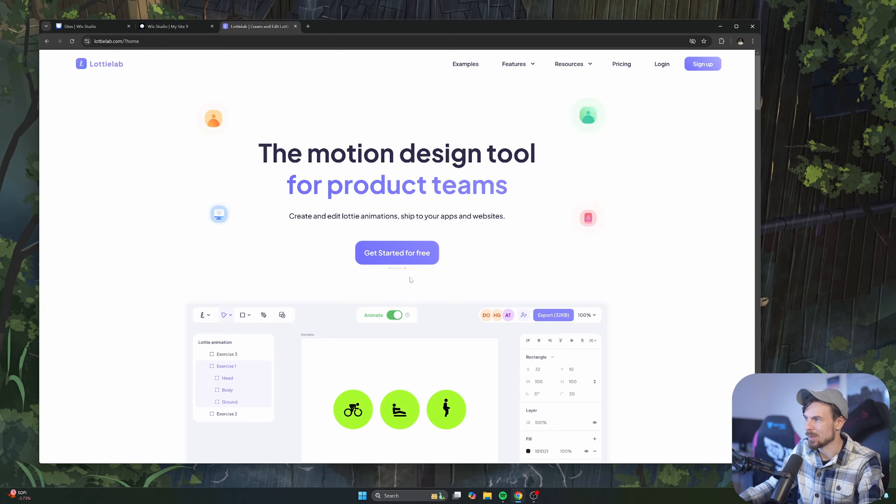
left_click(395, 254)
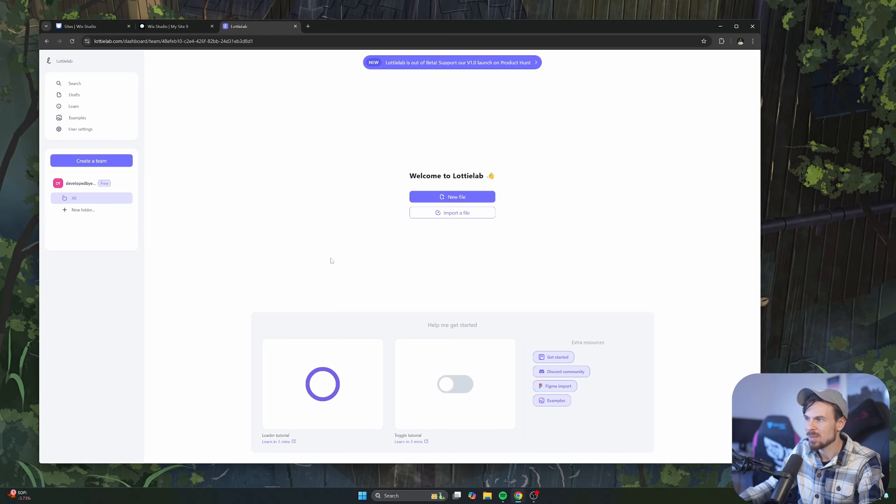
left_click(84, 119)
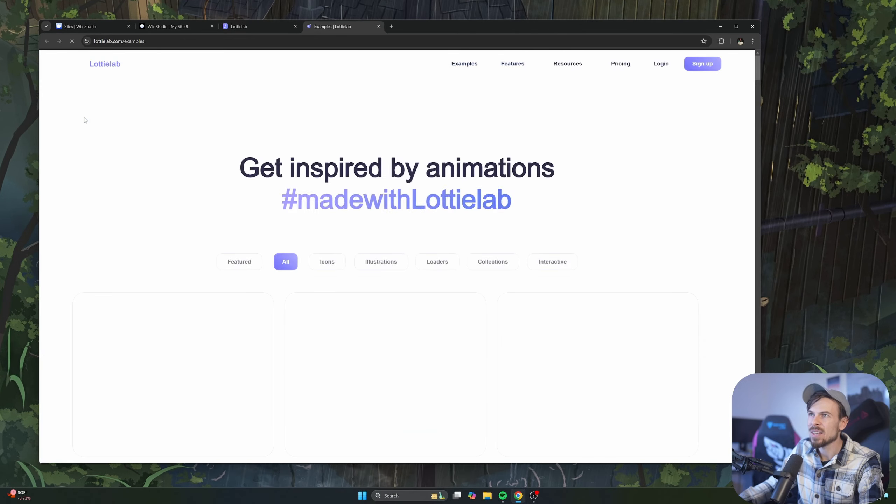
Step: Browse the gallery of all example animations and switch it to the Featured category
scroll(362, 250, "down", 10)
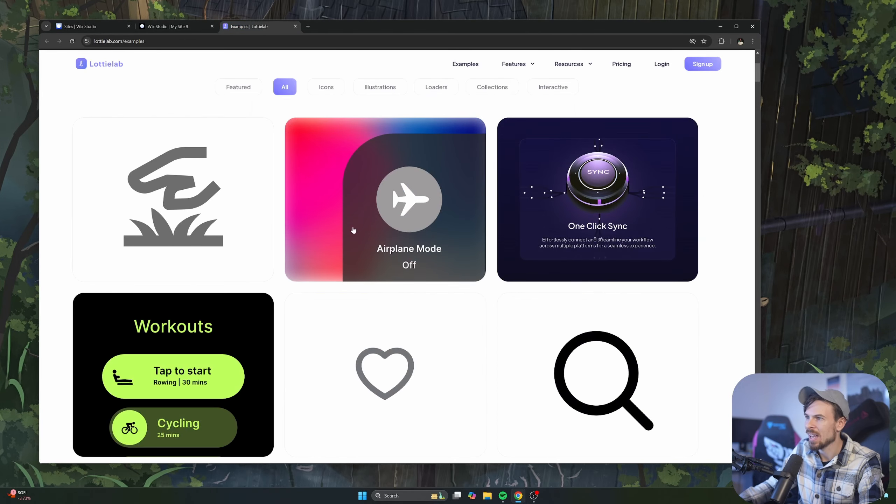
scroll(362, 250, "down", 4)
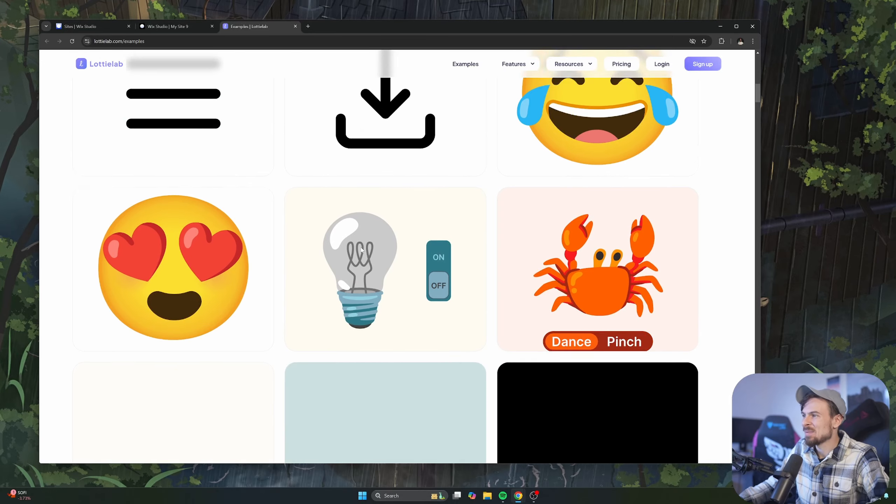
scroll(360, 250, "up", 13)
scroll(358, 185, "up", 4)
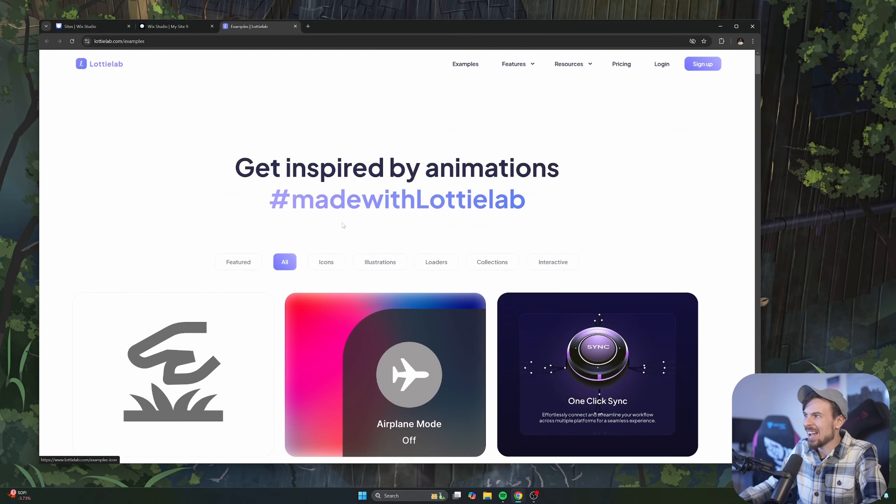
scroll(346, 180, "down", 7)
scroll(335, 175, "up", 4)
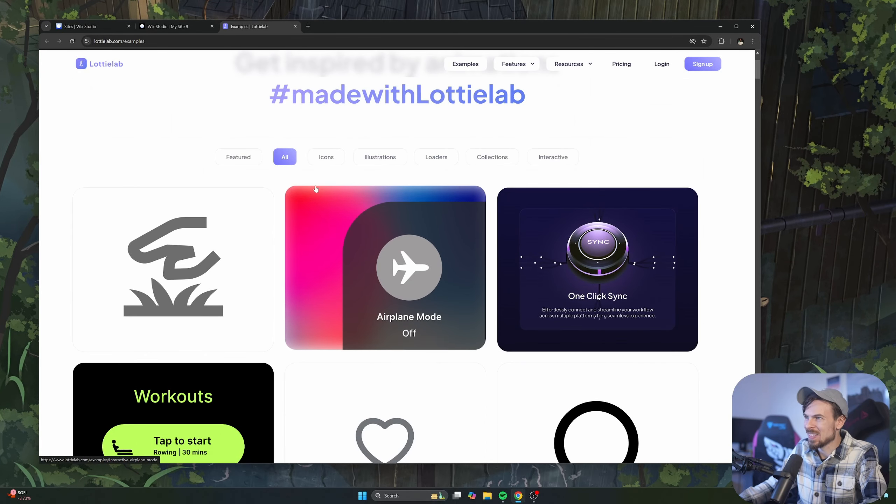
left_click(242, 158)
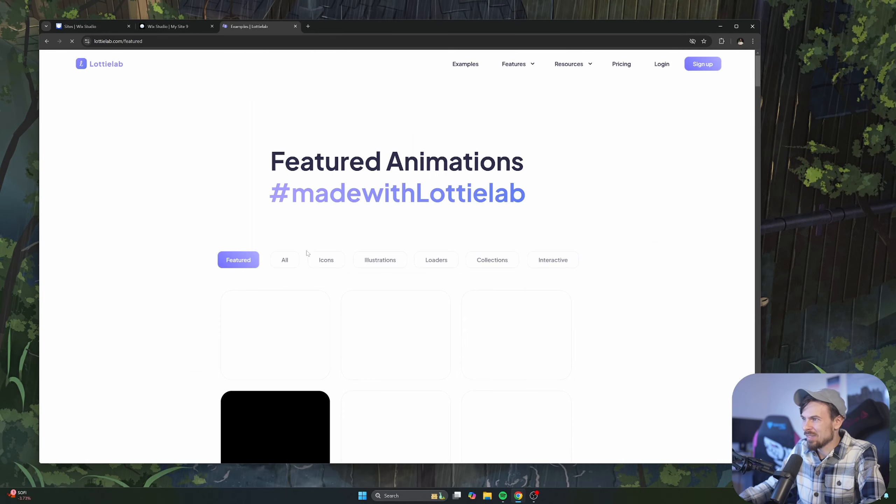
Step: Show all example animations on Lottielab, and open the GPT-4o animation file in the editor
scroll(307, 247, "down", 2)
left_click(293, 195)
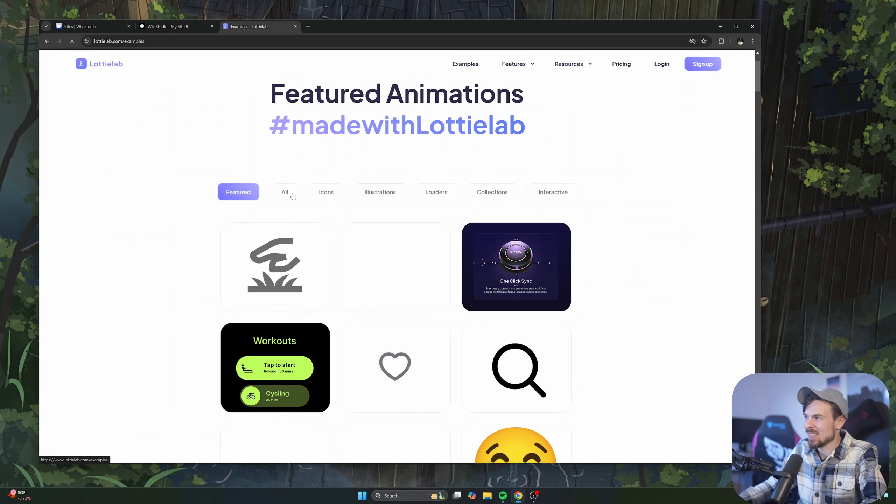
scroll(657, 225, "down", 10)
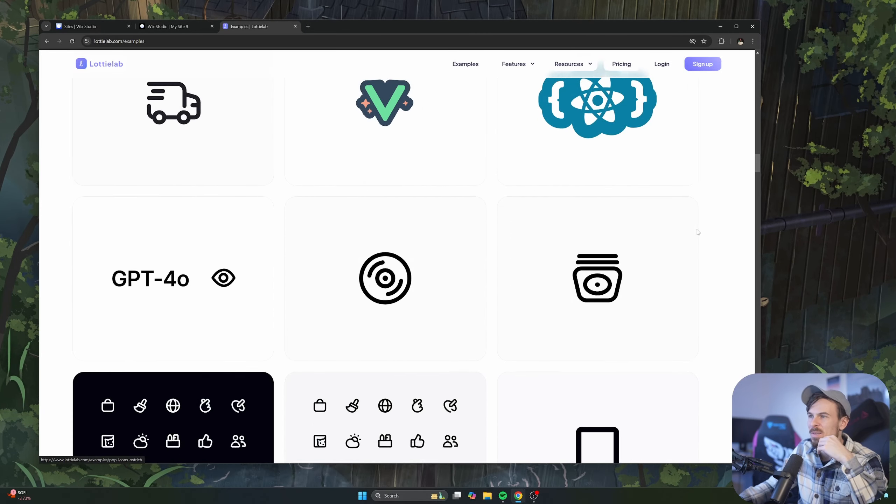
scroll(657, 226, "down", 2)
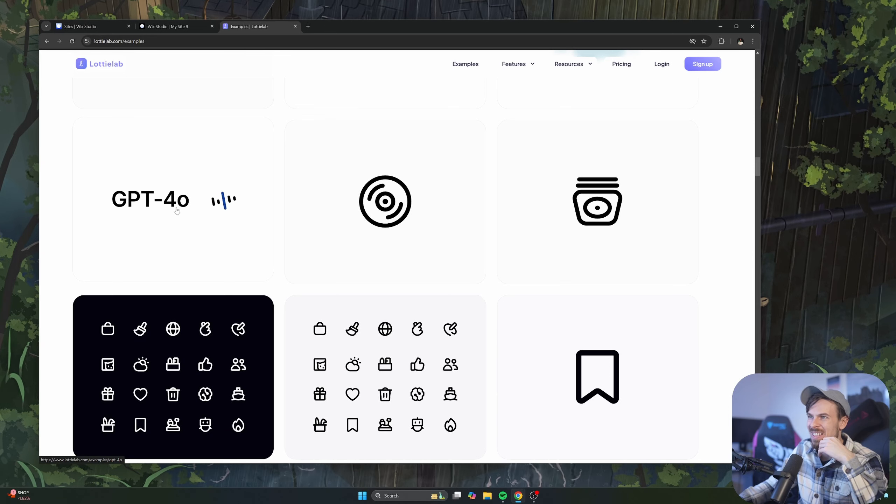
left_click(213, 204)
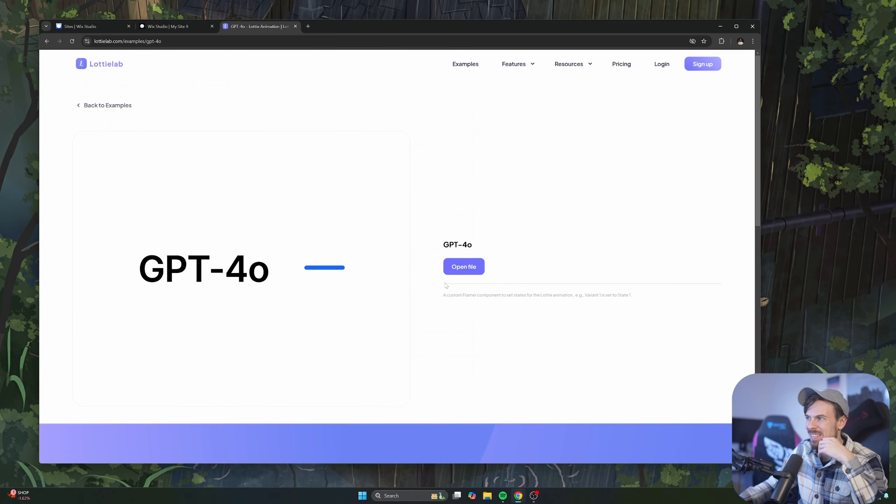
left_click(455, 267)
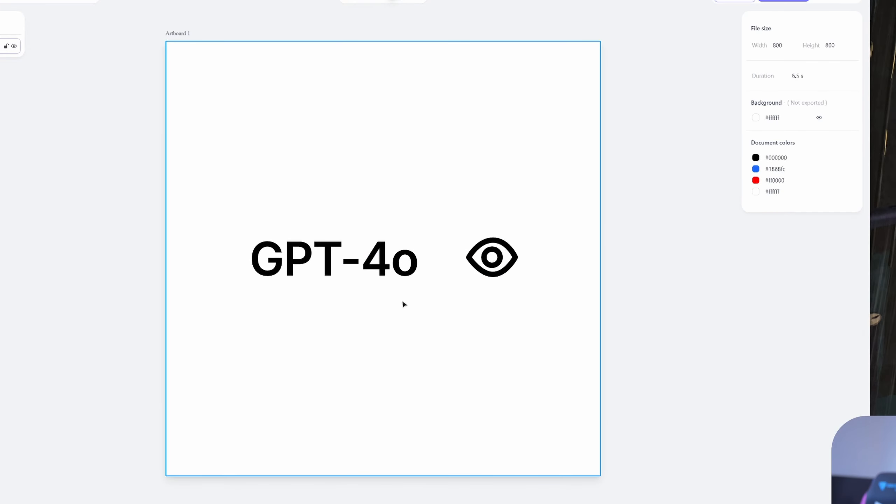
Step: Delete the GPT-4o text layer from the artboard, keeping the eye icon
left_click(404, 275)
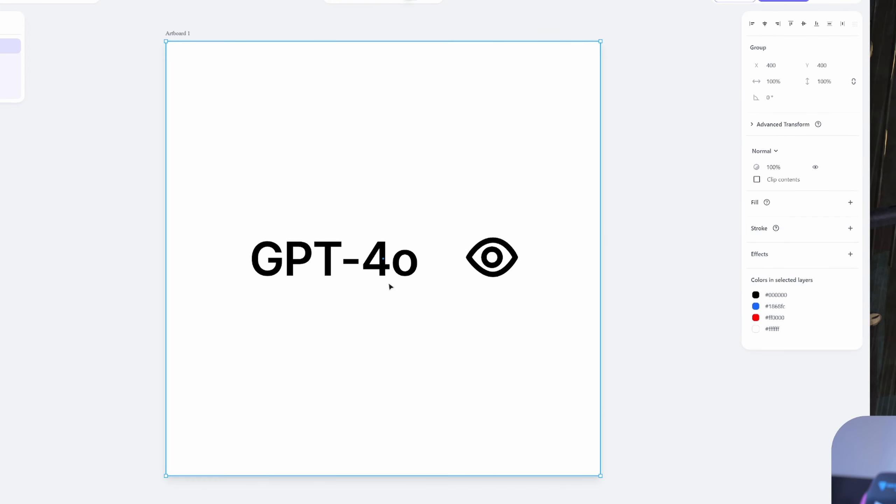
double_click(376, 268)
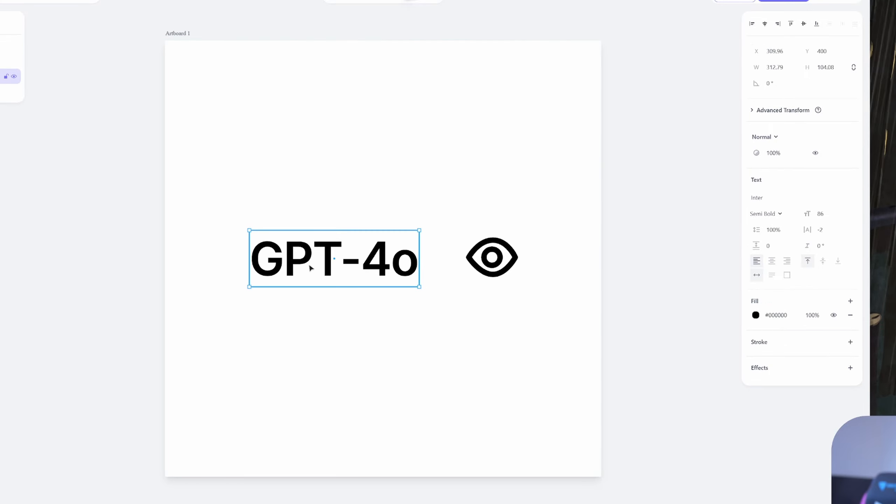
key("Delete")
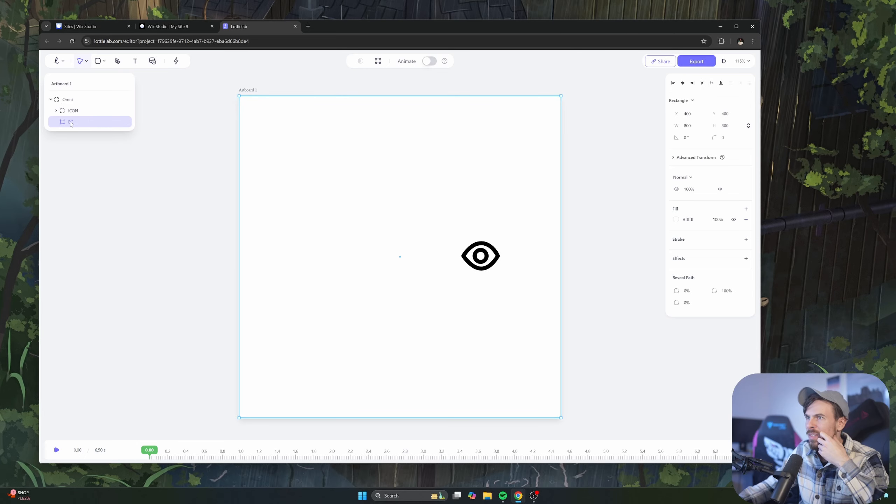
Step: Change the fill of the BG rectangle to dark gray #464646
left_click(677, 219)
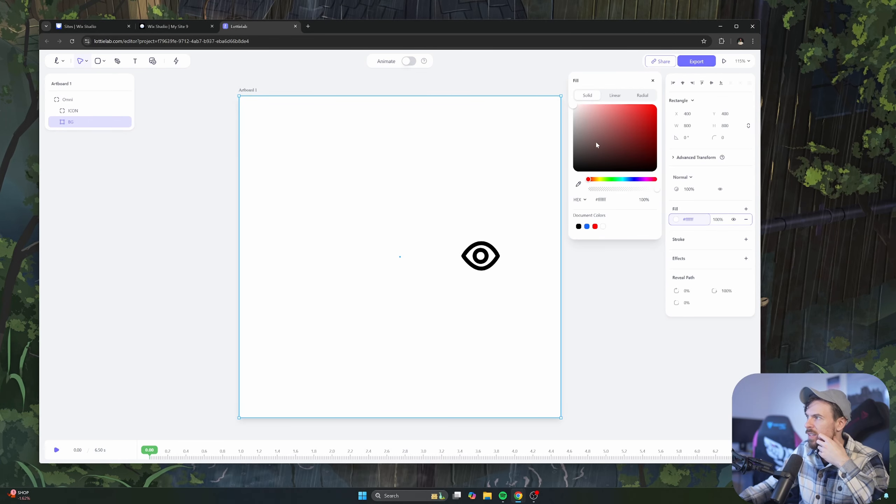
left_click(191, 26)
left_click(270, 28)
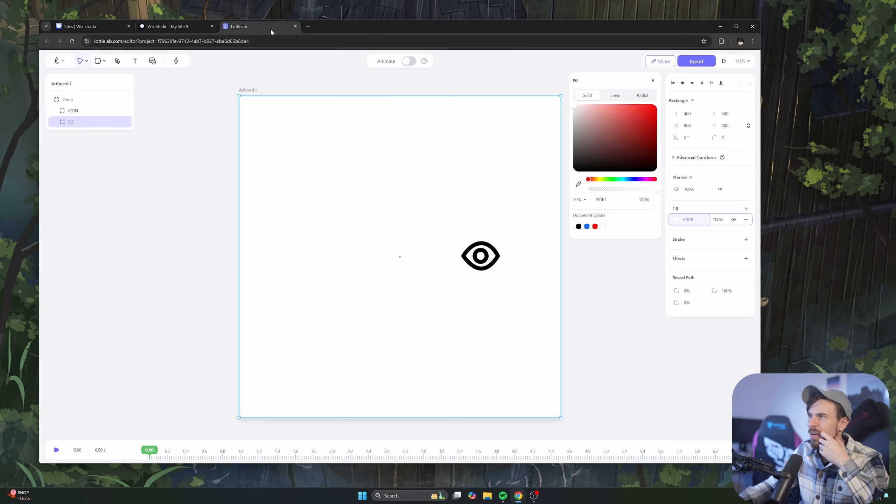
left_click(677, 219)
left_click(676, 219)
left_click_drag(578, 134, 569, 154)
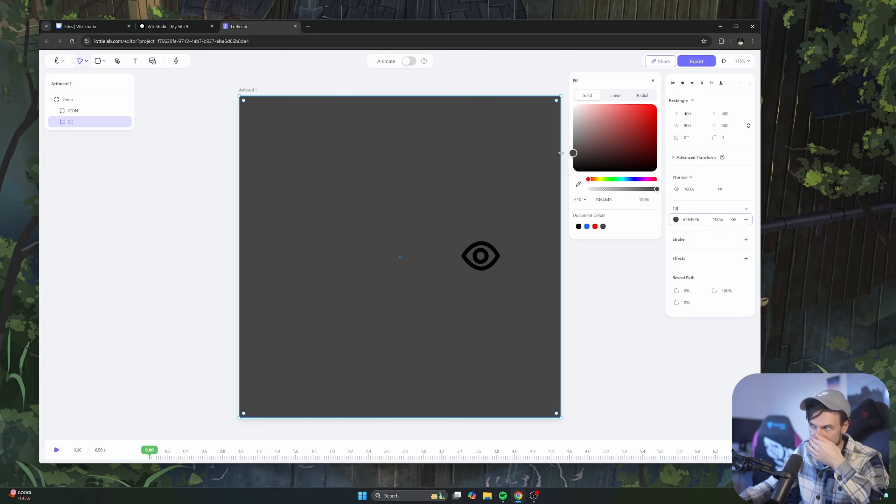
Step: Move the ICON group to the center of the artboard and enlarge it to about 209%
left_click(81, 99)
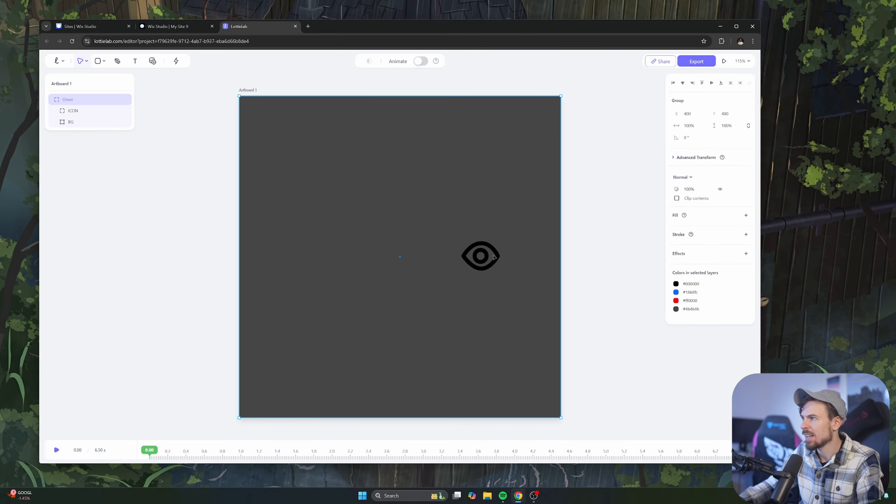
left_click(95, 110)
left_click_drag(489, 261, 437, 218)
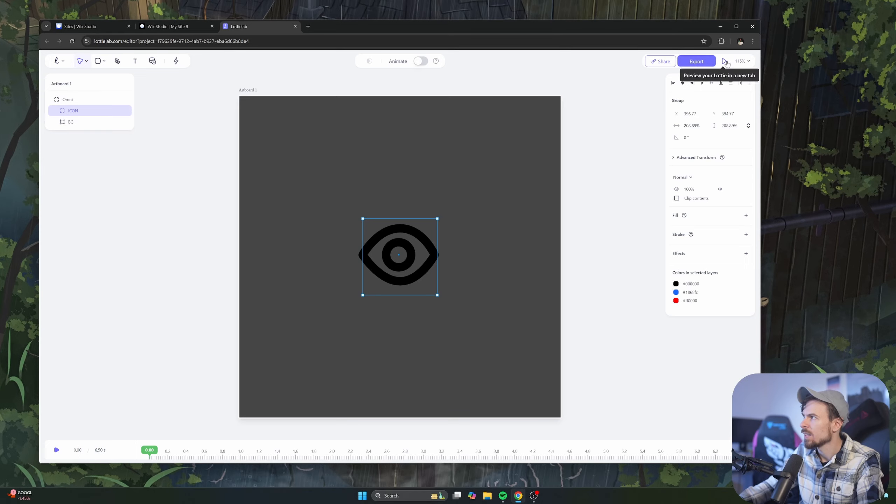
left_click(697, 64)
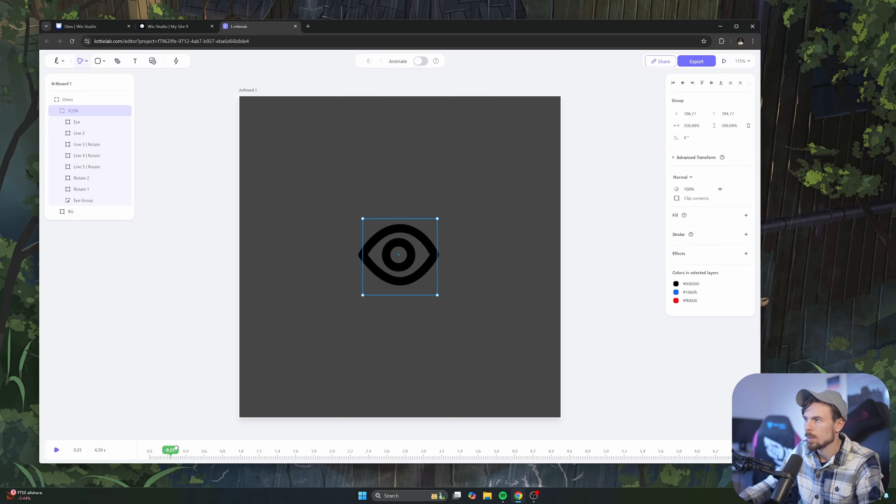
Step: Turn on animating mode, scrub through the timeline, and delete all keyframes after 1.8 s
left_click_drag(172, 449, 154, 463)
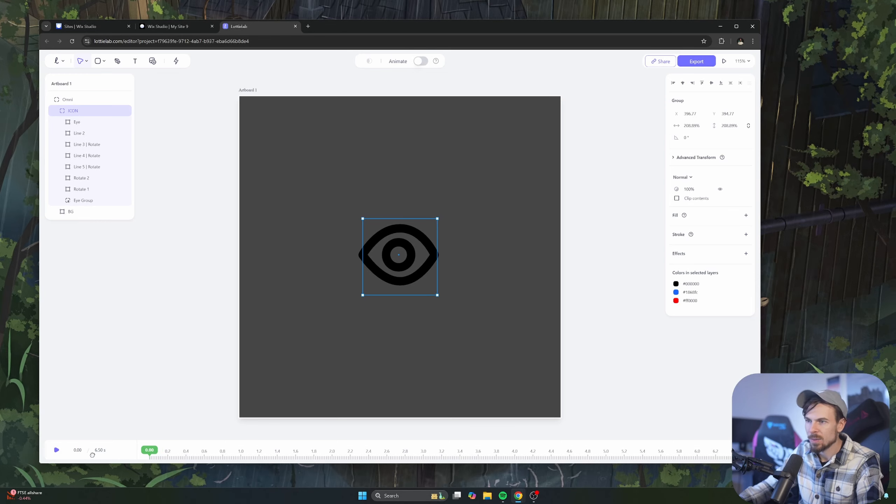
left_click(420, 60)
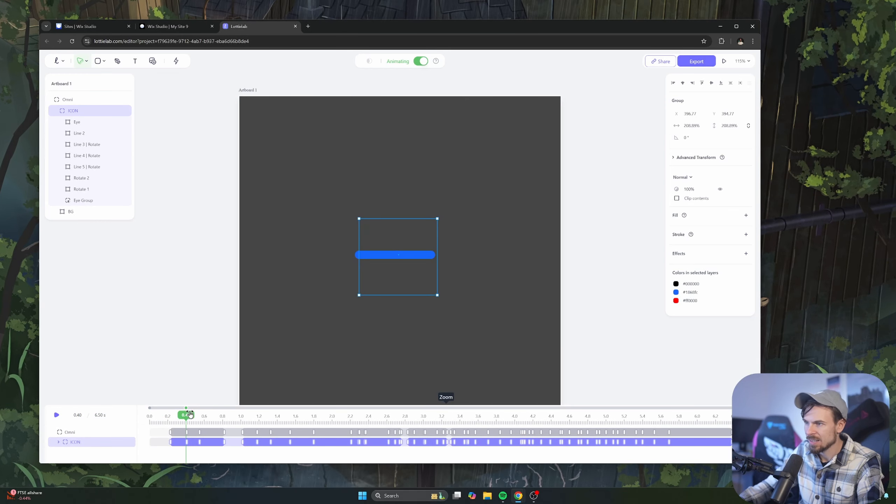
left_click_drag(189, 415, 314, 415)
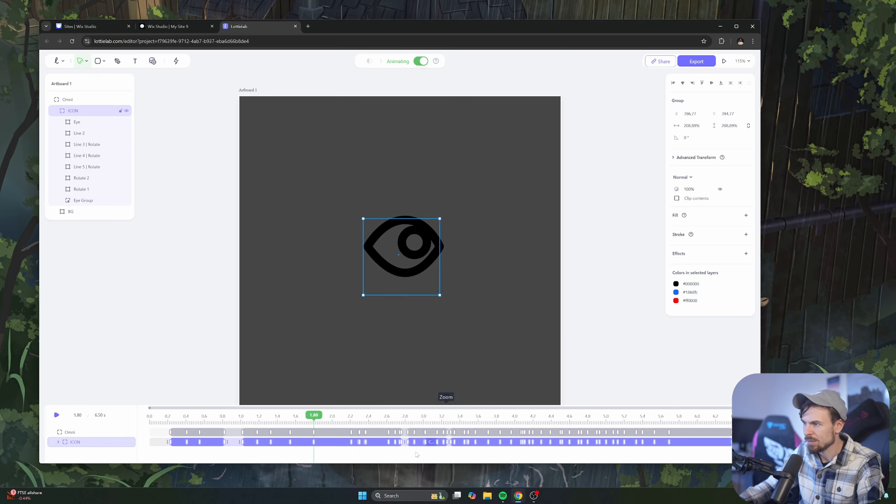
left_click_drag(338, 455, 689, 416)
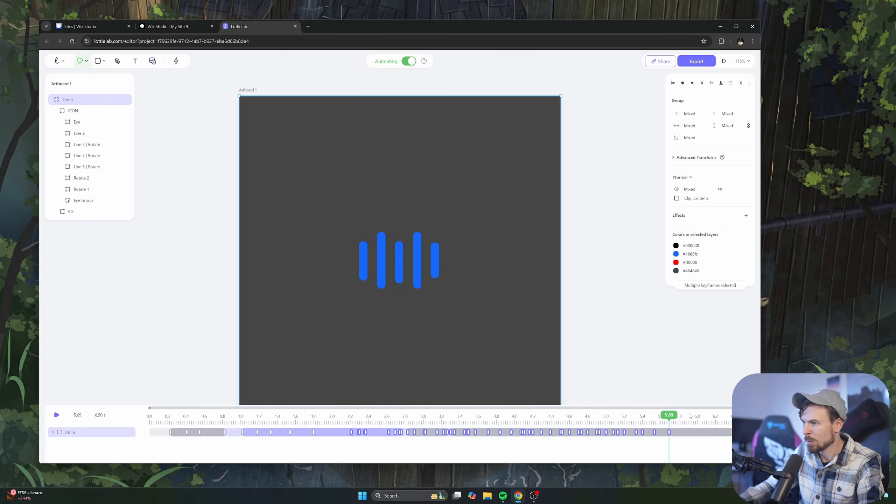
key("Delete")
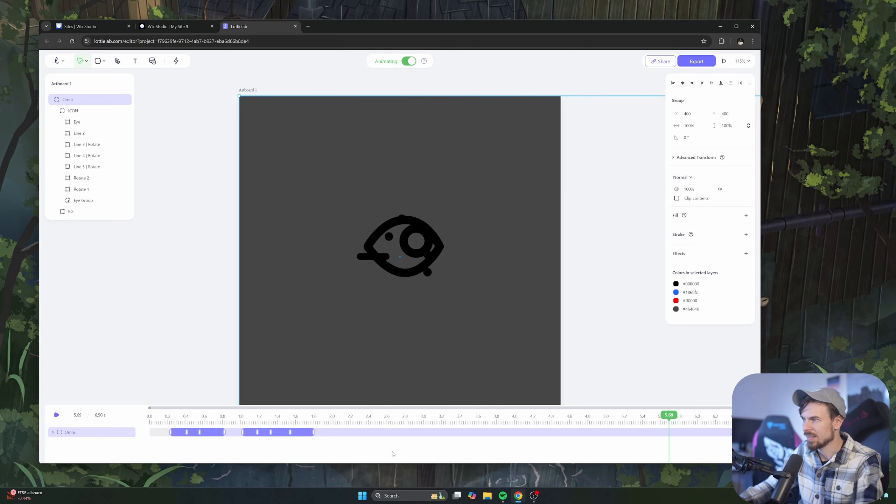
Step: Return the playhead close to the start and delete layers Line 2 through Line 5 | Rotate from the ICON group
left_click_drag(677, 421, 95, 428)
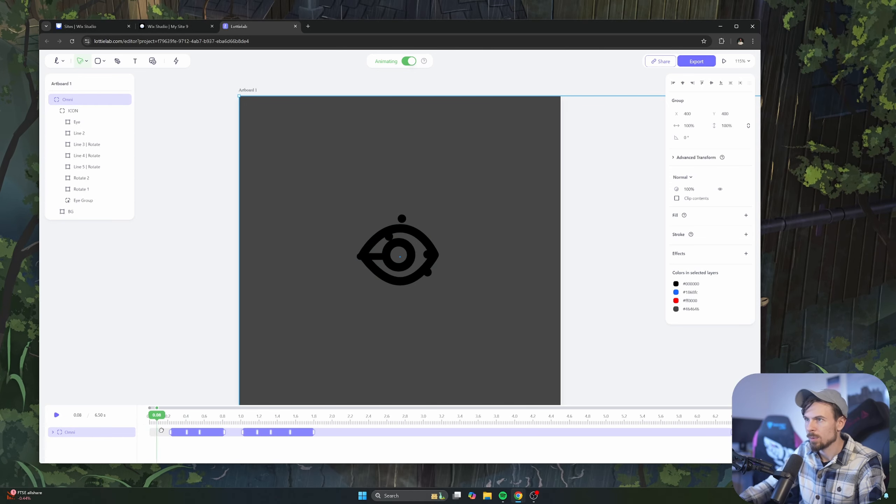
mouse_move(162, 430)
left_mouse_down()
mouse_move(368, 434)
mouse_move(148, 431)
mouse_move(368, 435)
mouse_move(160, 431)
left_mouse_up()
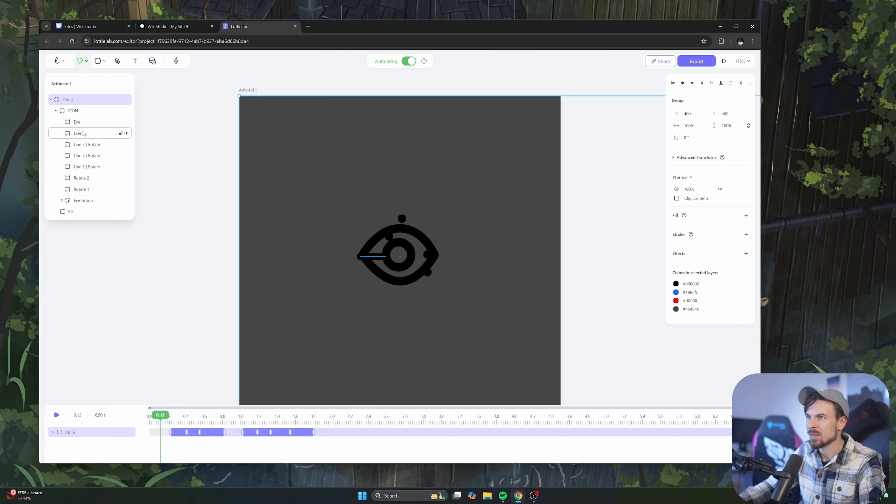
left_click(83, 132)
left_click(98, 168, "shift")
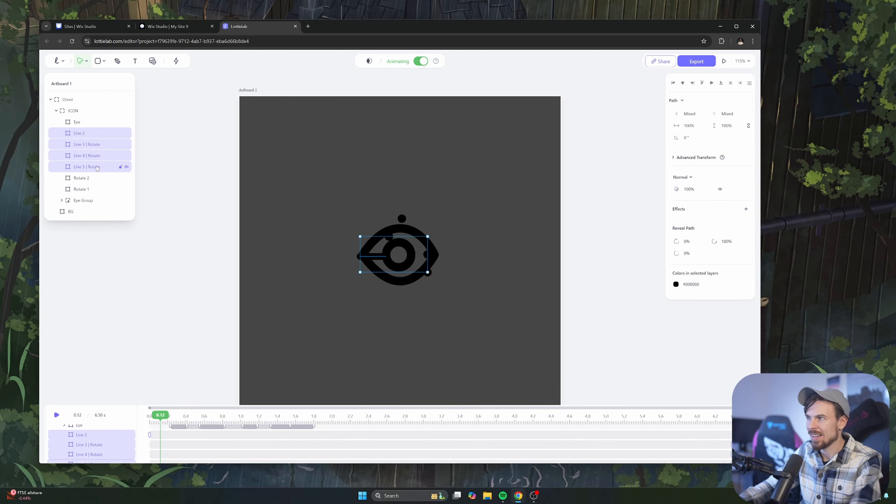
key("Delete")
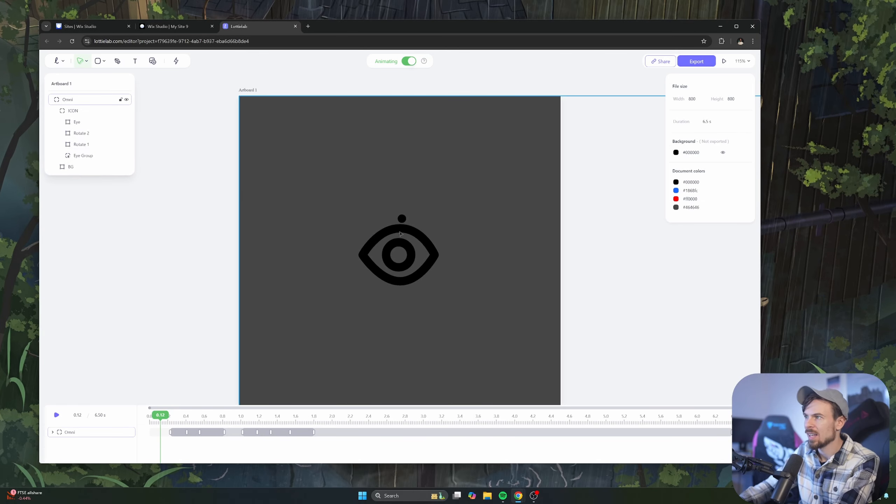
Step: Find the layers behind the stray dot above the eye, and delete Rotate 2 and Rotate 1
left_click(402, 220)
left_click(403, 220)
left_click(92, 156)
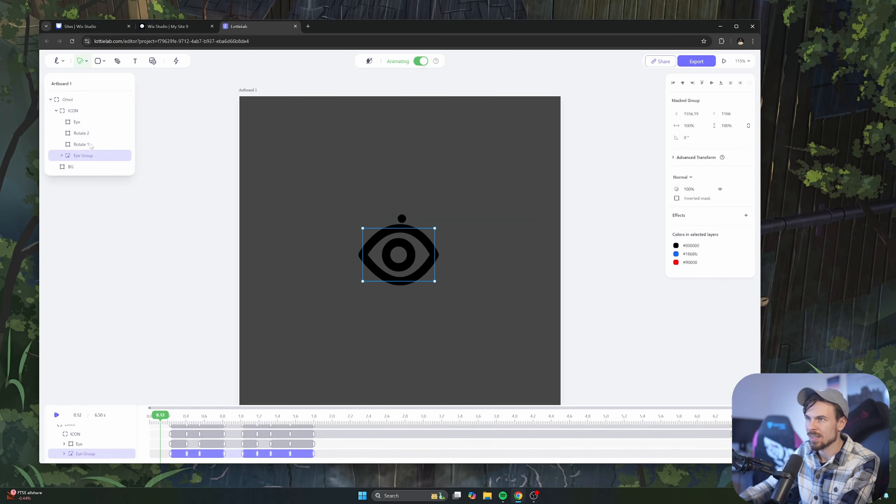
left_click(90, 145)
left_click(91, 136)
left_click(85, 123)
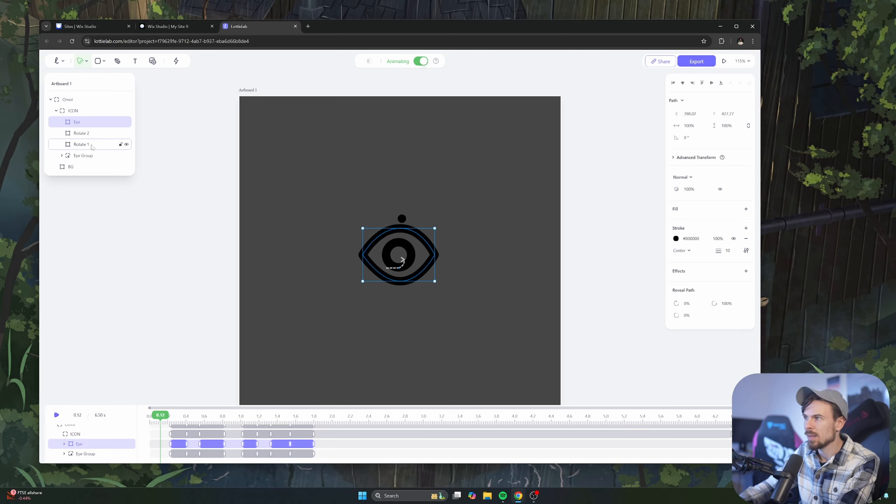
left_click(92, 145)
left_click(81, 122)
left_click(408, 216)
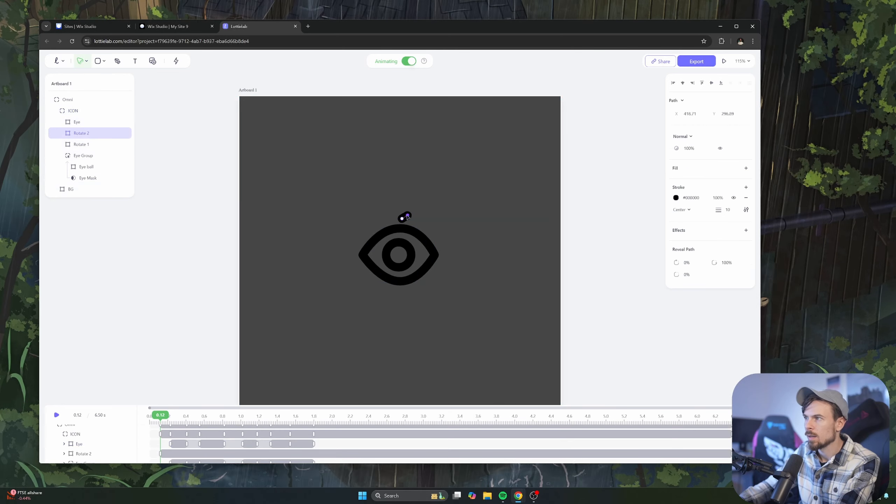
left_click_drag(423, 219, 452, 176)
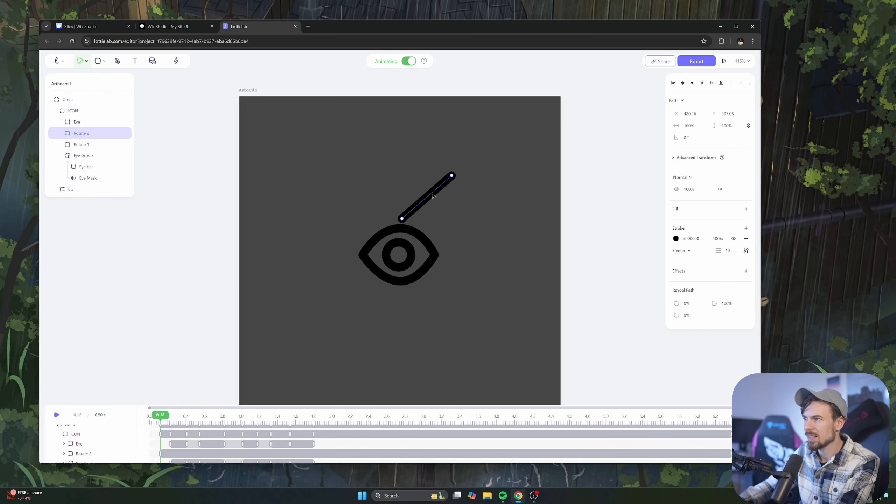
key("Delete")
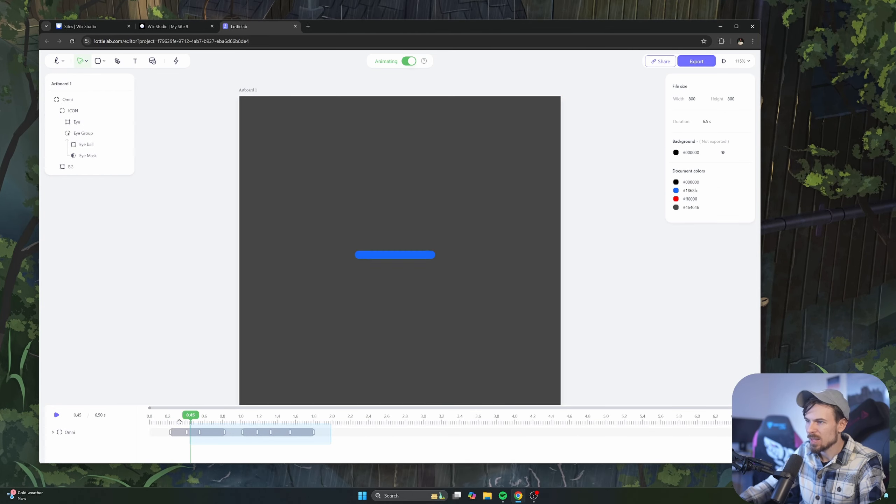
Step: Shift all remaining keyframes of the Omni group so they start at about 0.8 s, with the playhead at 0.00
left_click(255, 434)
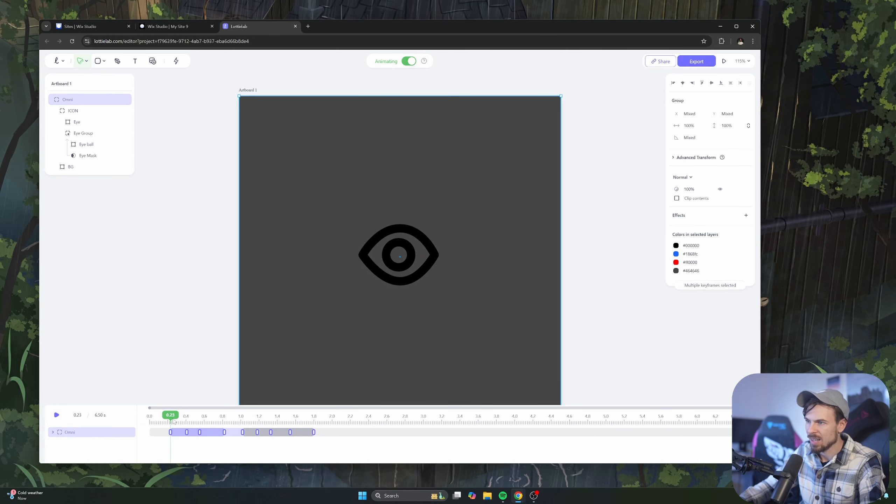
left_click(245, 431)
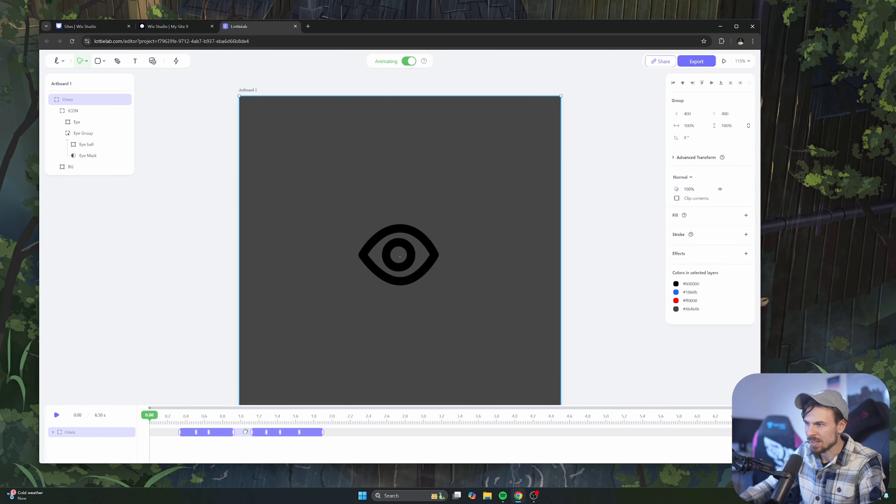
mouse_move(281, 431)
left_mouse_down()
mouse_move(308, 432)
mouse_move(271, 424)
left_mouse_up()
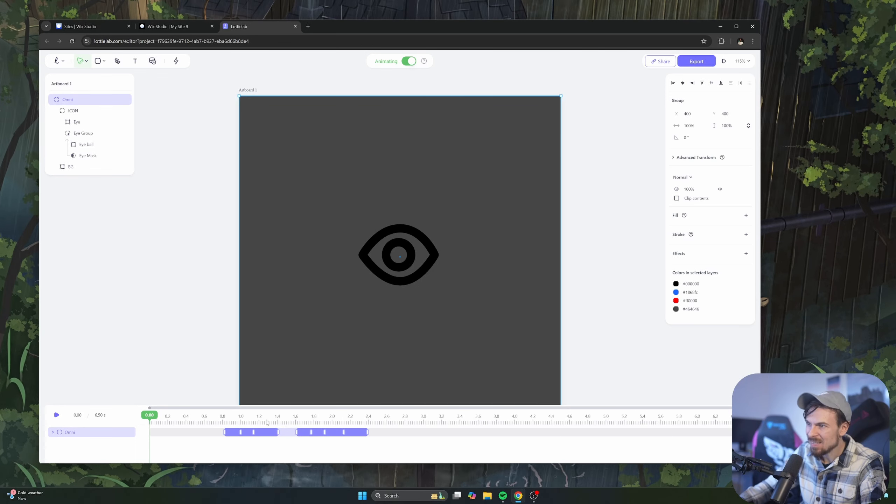
left_click_drag(149, 417, 111, 422)
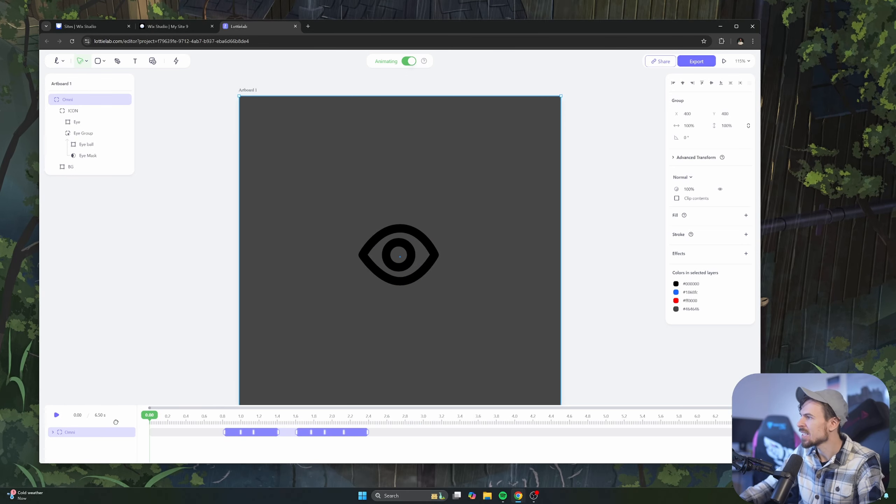
Step: Recolor the animation's black parts to white #ffffff and its blue parts to light blue #9dbfff
left_click(676, 283)
left_click_drag(651, 169, 543, 75)
left_click_drag(150, 409, 257, 422)
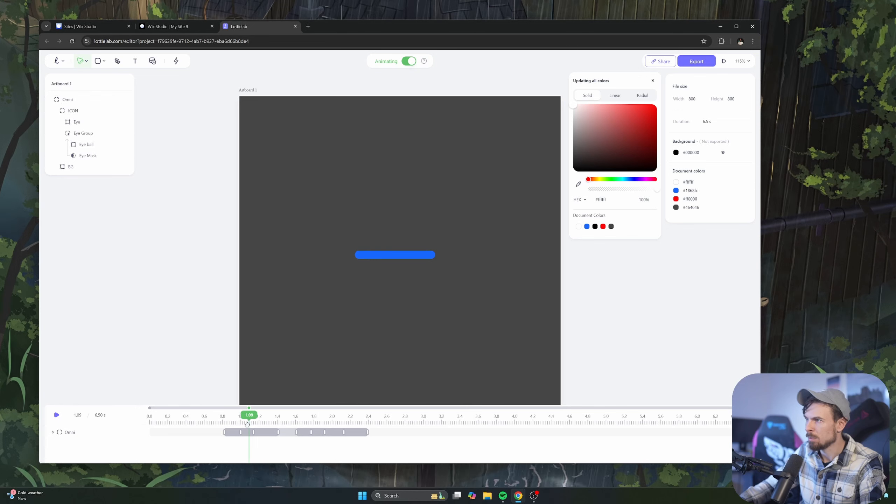
left_click(676, 192)
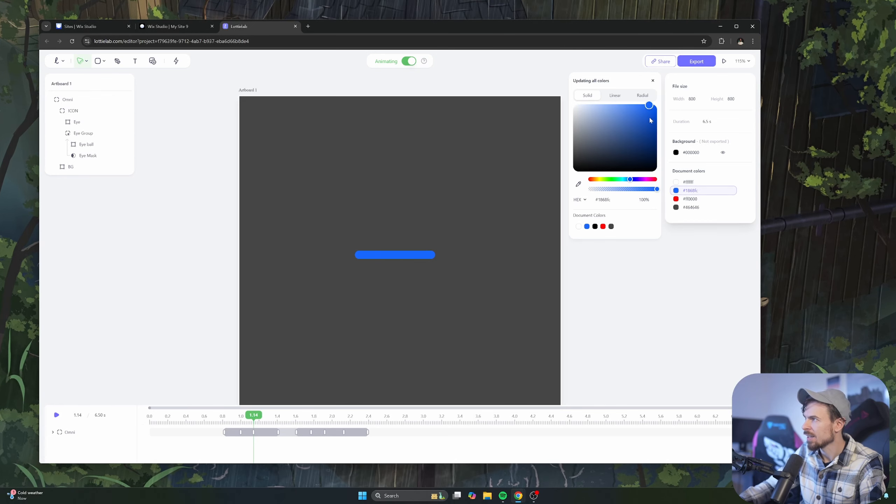
left_click_drag(651, 120, 606, 103)
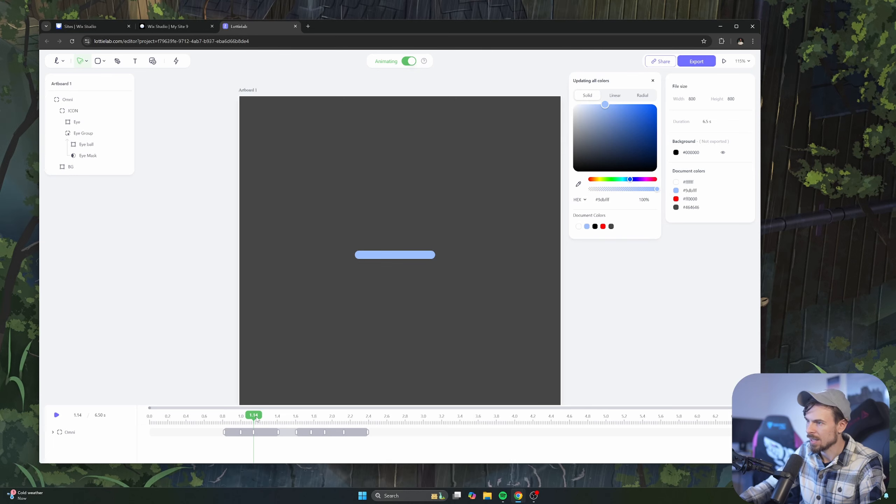
Step: With the playhead at 0.00 s, set the Eye layer's scale to 0% and play the animation
left_click_drag(180, 416, 140, 412)
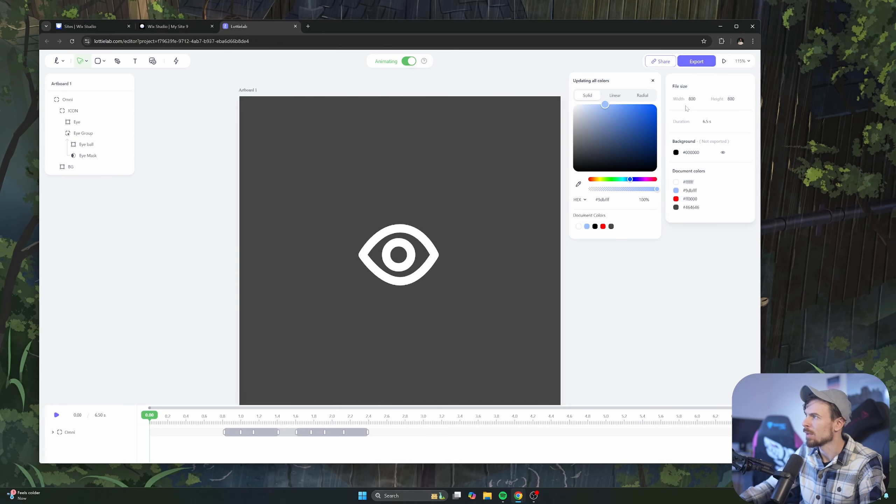
left_click(96, 122)
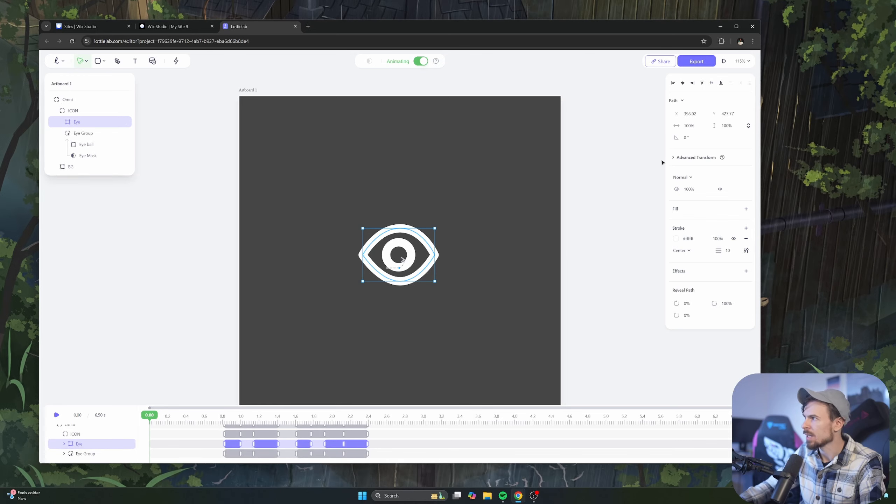
left_click(688, 125)
type("84")
key("Return")
type("0")
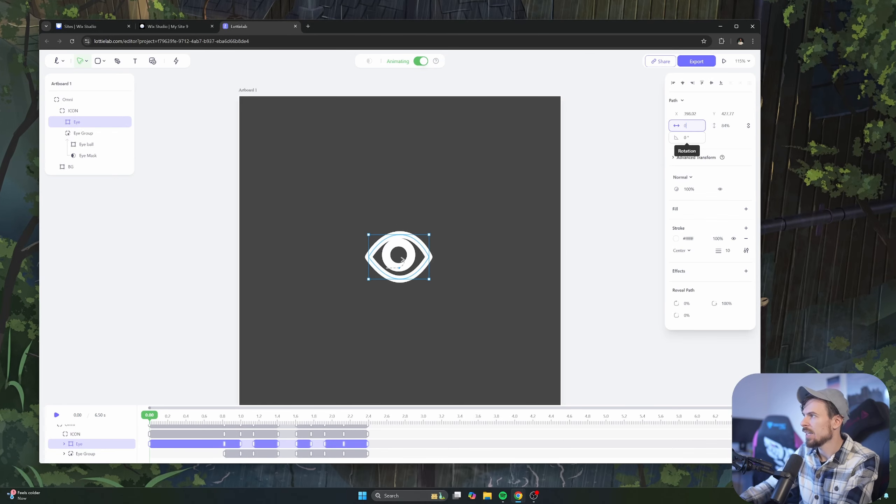
key("Return")
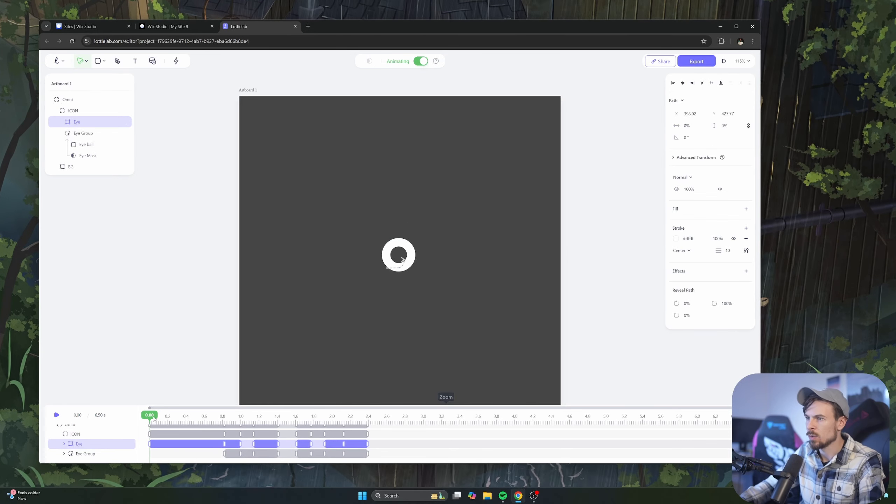
key("space")
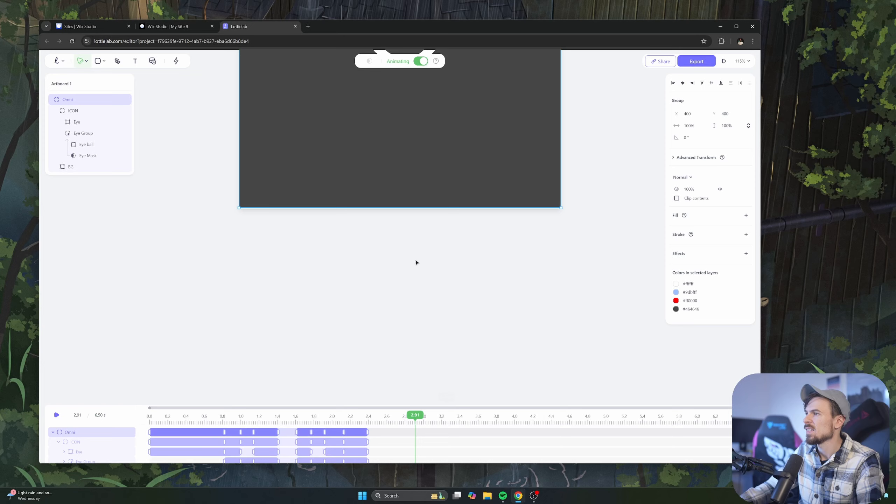
Step: Delete the BG layer from the Omni group
scroll(416, 262, "up", 8)
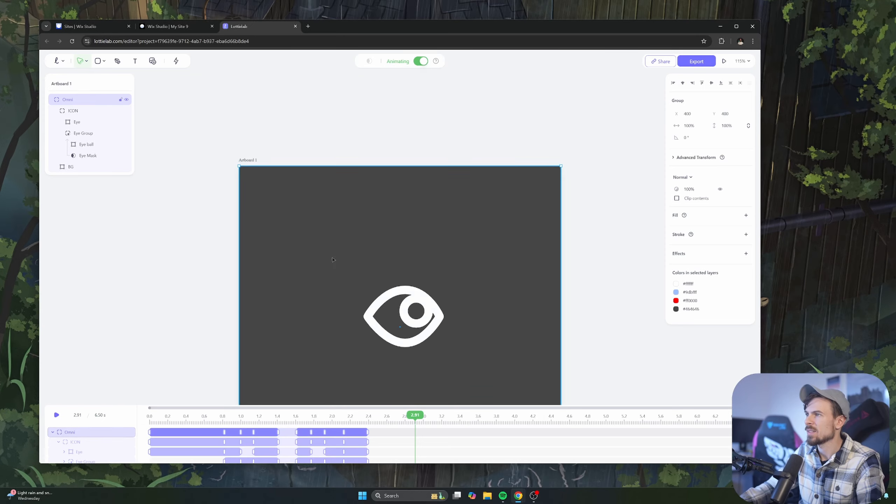
left_click(71, 167)
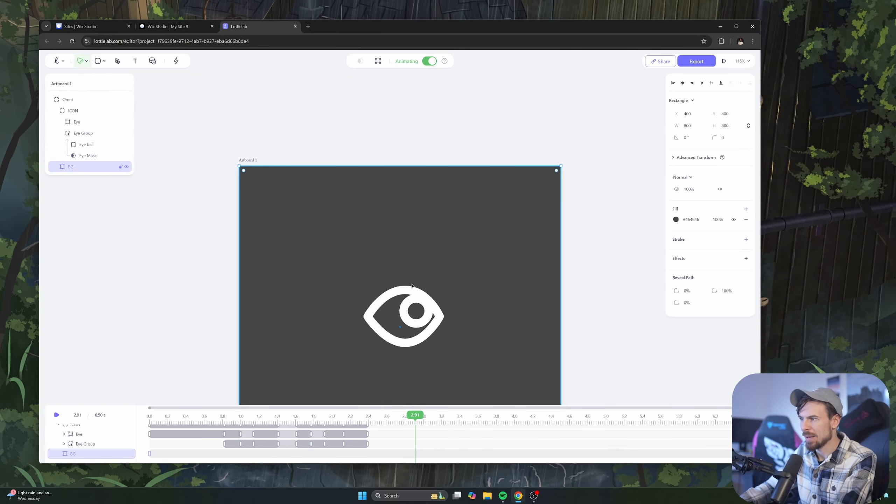
key("Delete")
scroll(317, 248, "down", 4)
scroll(323, 243, "up", 4)
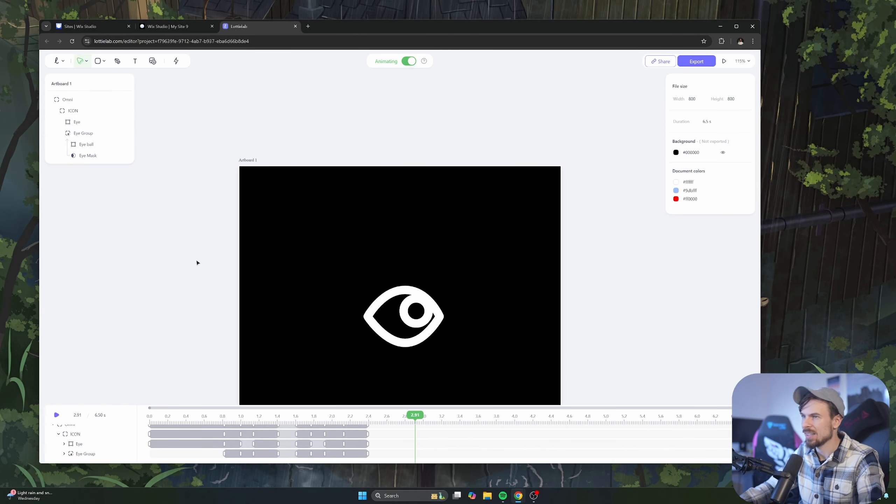
scroll(431, 254, "down", 4)
scroll(431, 255, "up", 2)
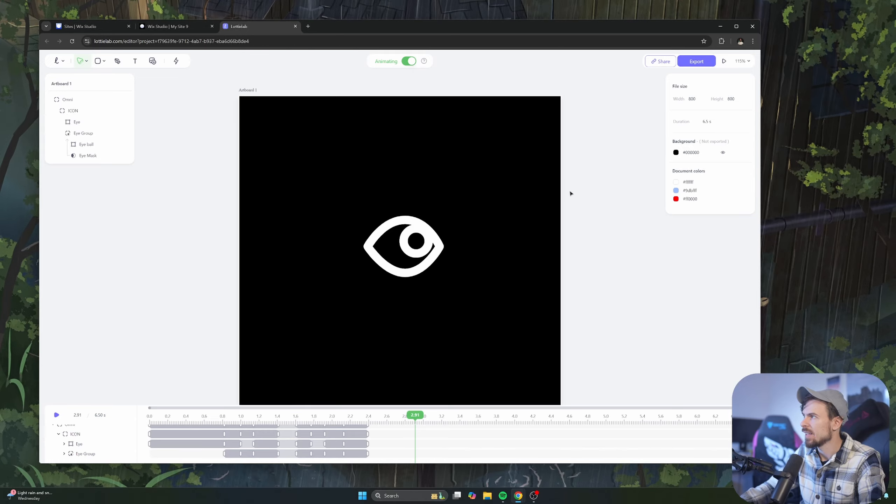
Step: Export the Lottie, optimise and publish it to its links, and get the iFrame embed code
key("ctrl+a")
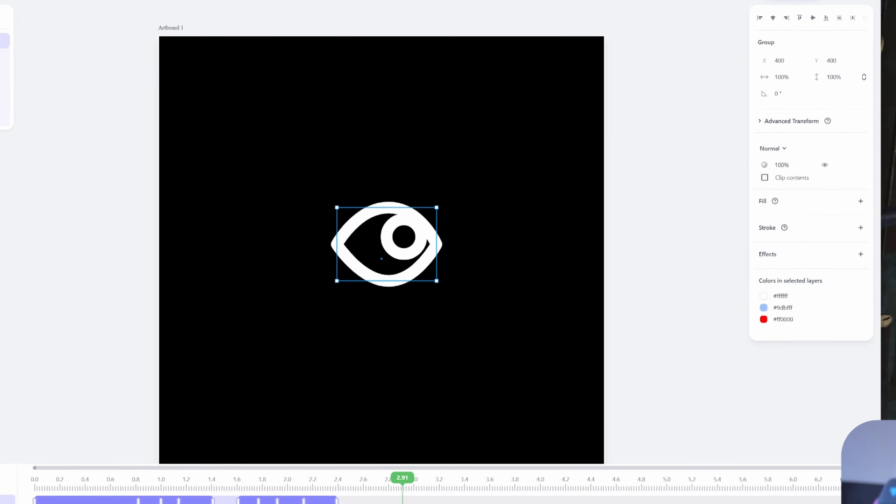
left_click(793, 2)
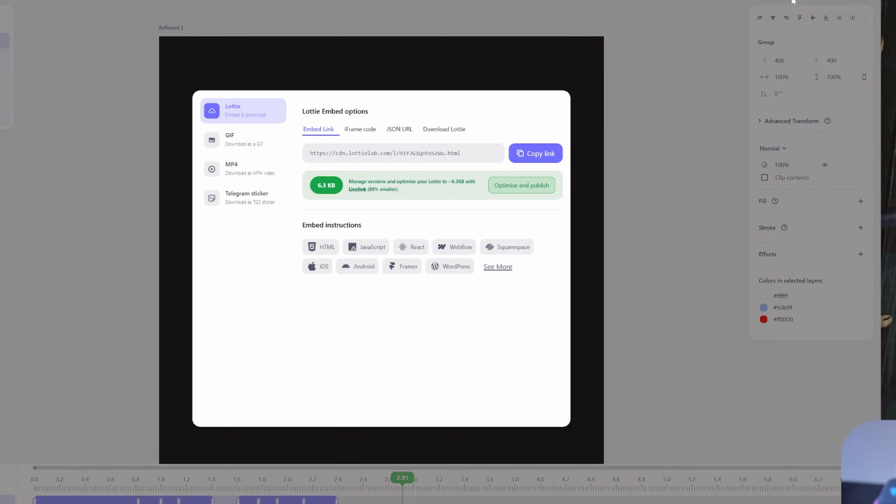
left_click(359, 136)
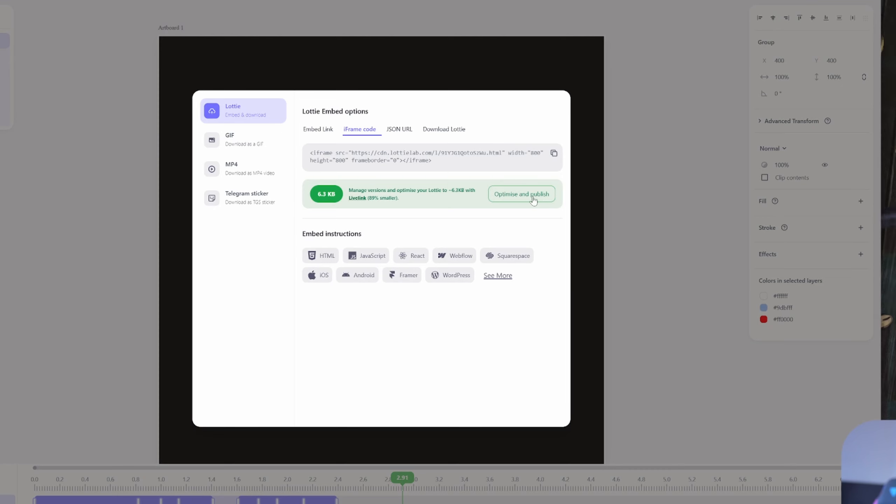
left_click(328, 136)
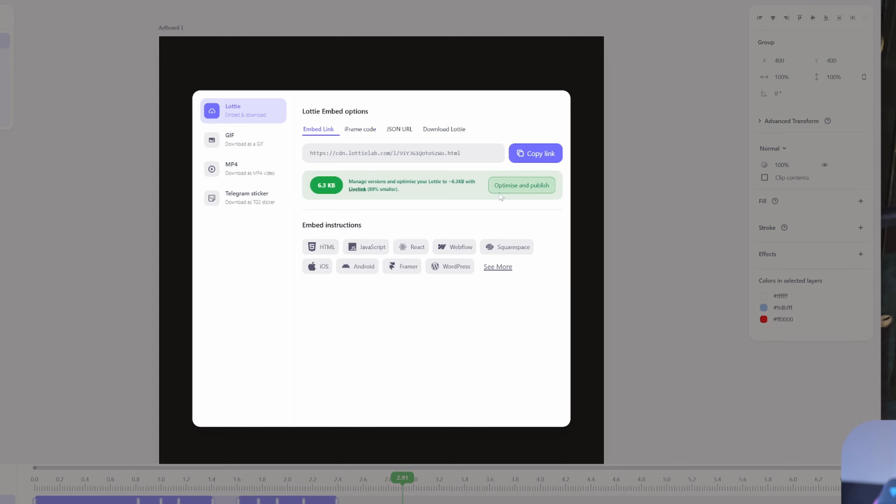
left_click(523, 190)
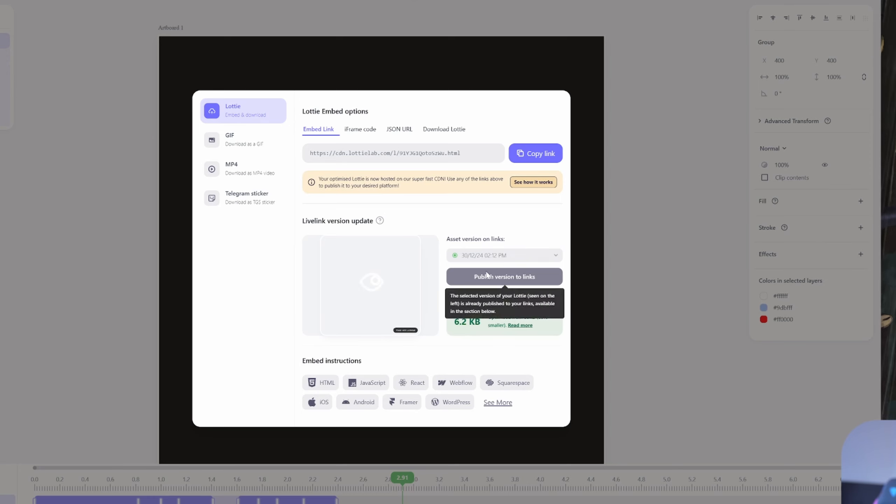
left_click(357, 134)
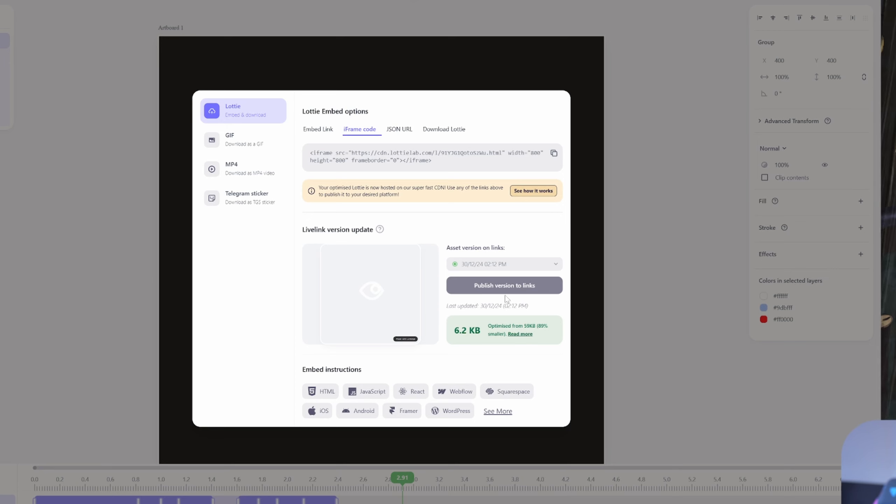
left_click(331, 131)
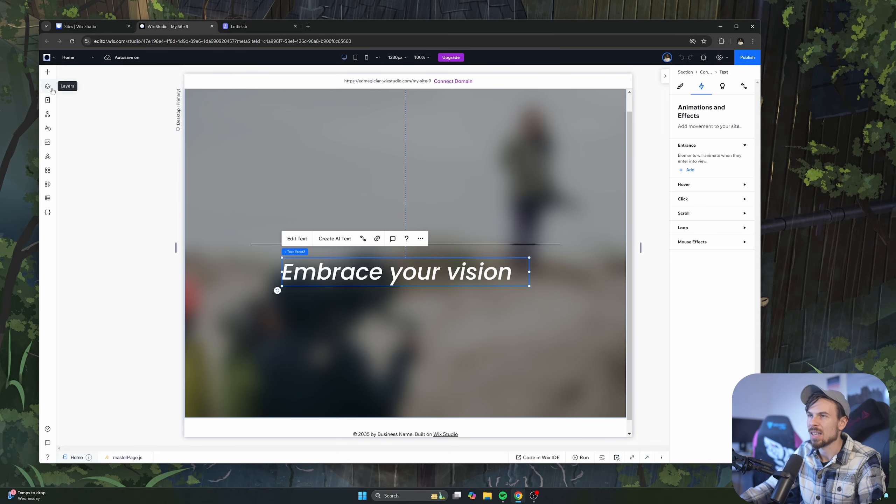
Step: In Wix Studio, add an iFrame element centred above the horizontal line over the title
left_click(51, 89)
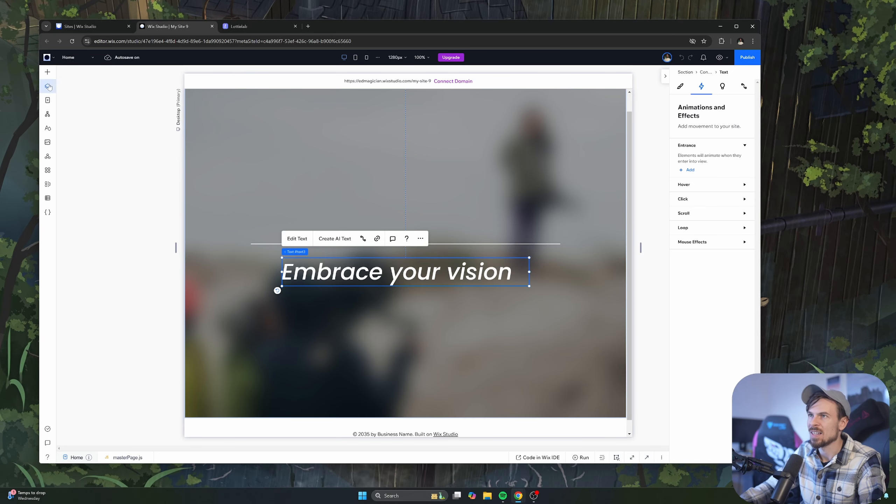
left_click(47, 72)
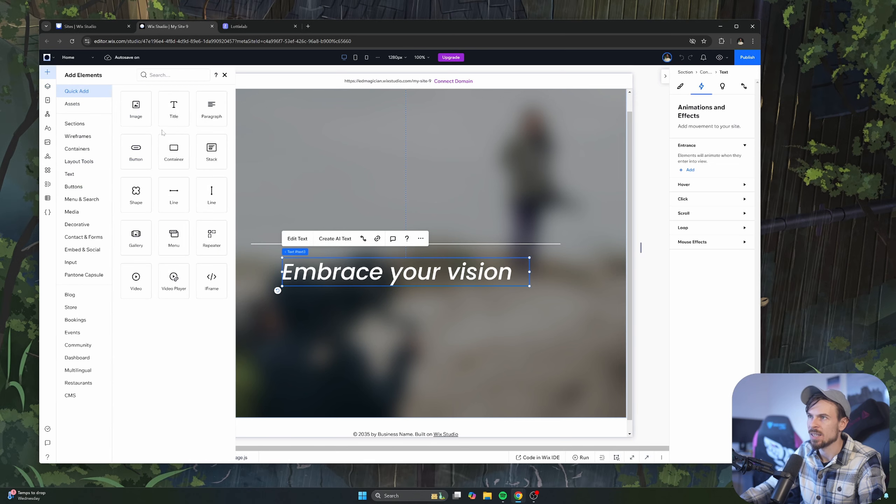
left_click_drag(212, 279, 406, 208)
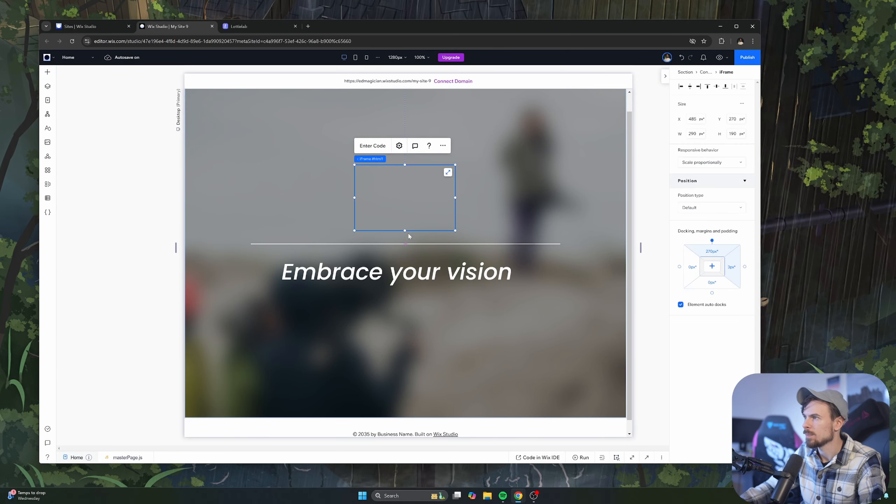
left_click(377, 151)
left_click(378, 151)
left_click(377, 151)
left_click(506, 277)
type("<iframe src=\"https://cdn.lottielab.com/l/91YJG1QotoSzWu.html\" width=\"800\" height=\"800\" frameborder=\"0\"></iframe>")
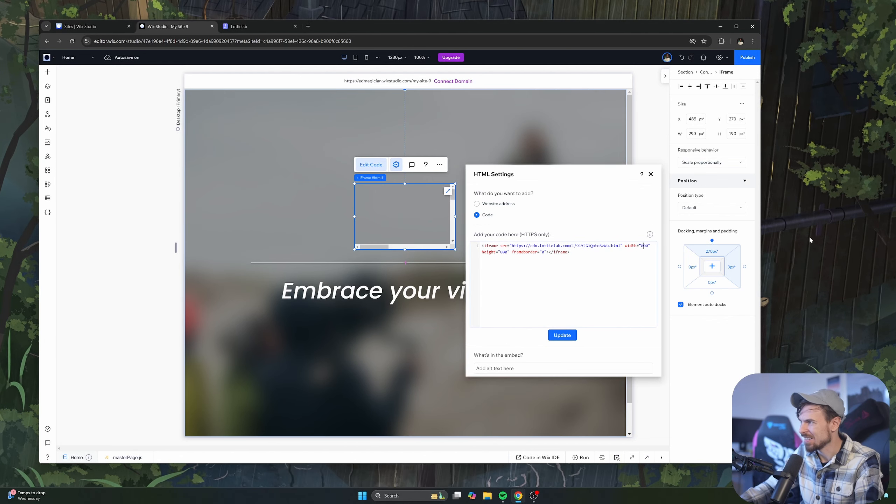
Step: Change the embed code's iframe width to 150 and height to 200, and update the element
key("BackSpace")
type("2")
left_click(502, 252)
key("BackSpace")
type("2")
left_click(563, 335)
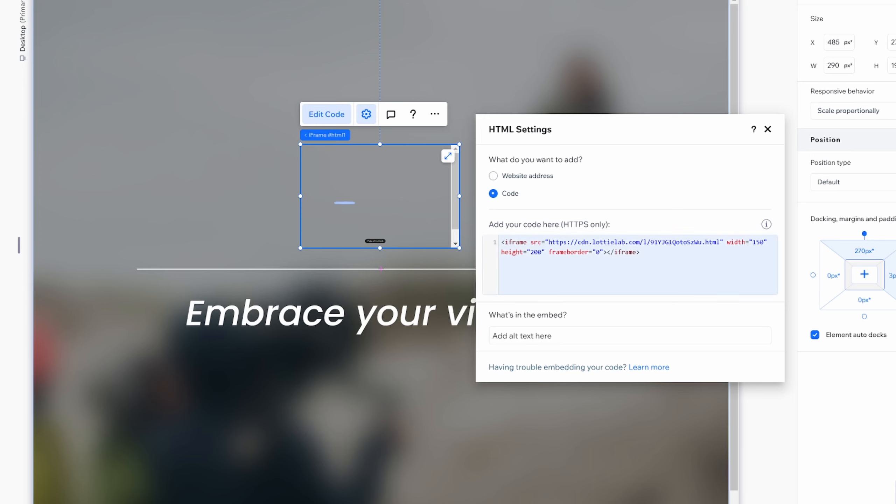
Step: Wrap the iframe code in a div styled "width: 200px; height:170px; overflow:hidden;"
left_click(617, 244)
key("Return")
key("Return")
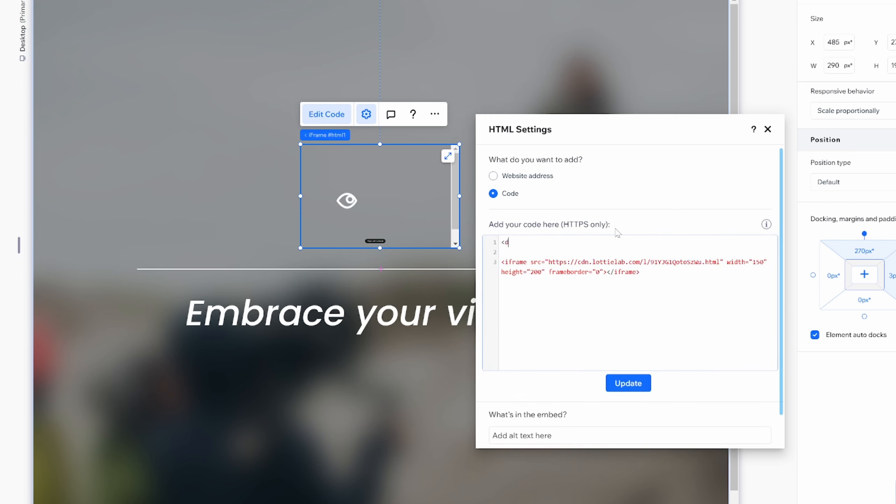
type("<div> </div>")
key("BackSpace")
type("style=\"width: 200px; height:170px; overflow:hidden;\"")
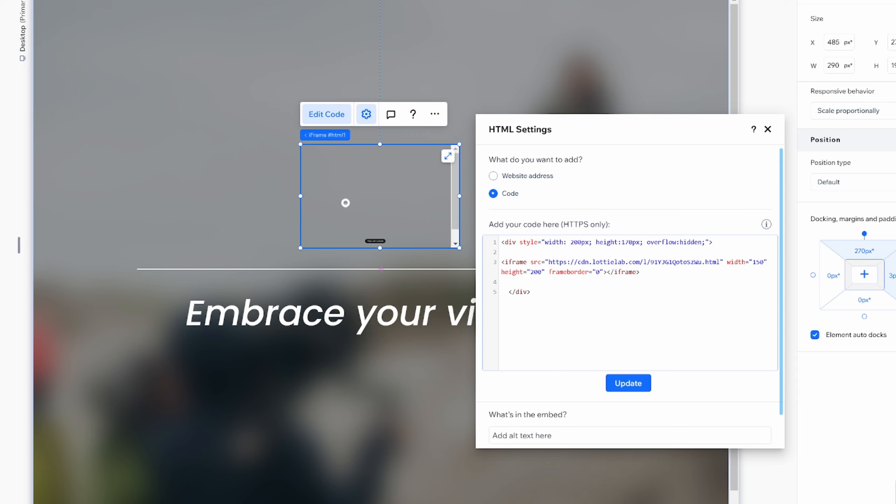
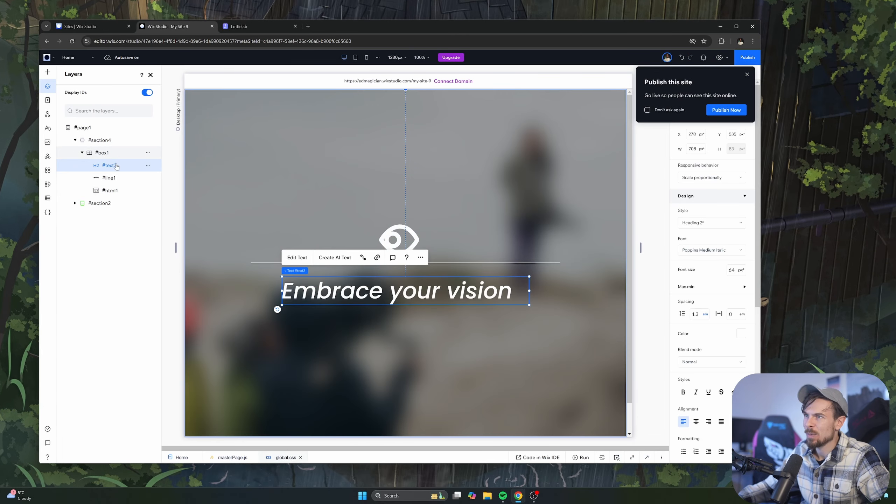
Step: Hide the glass container #box1 with its title, line and eye icon
left_click(128, 154)
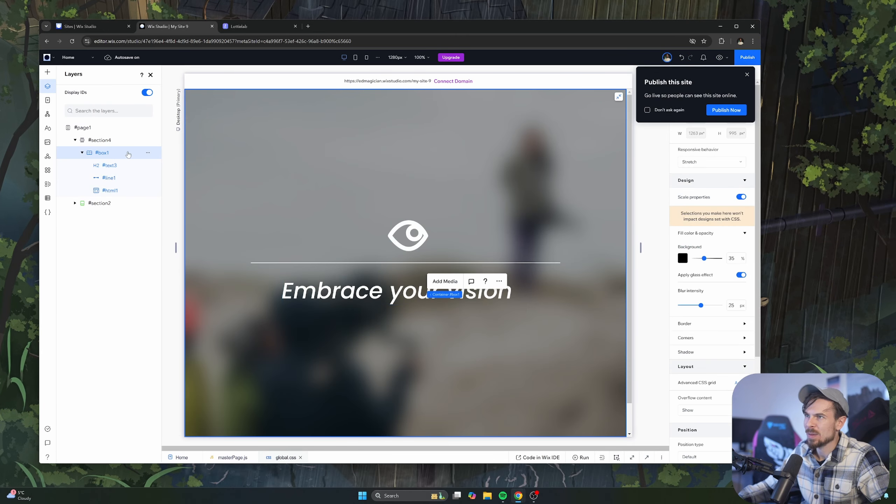
left_click(110, 142)
left_click(113, 153)
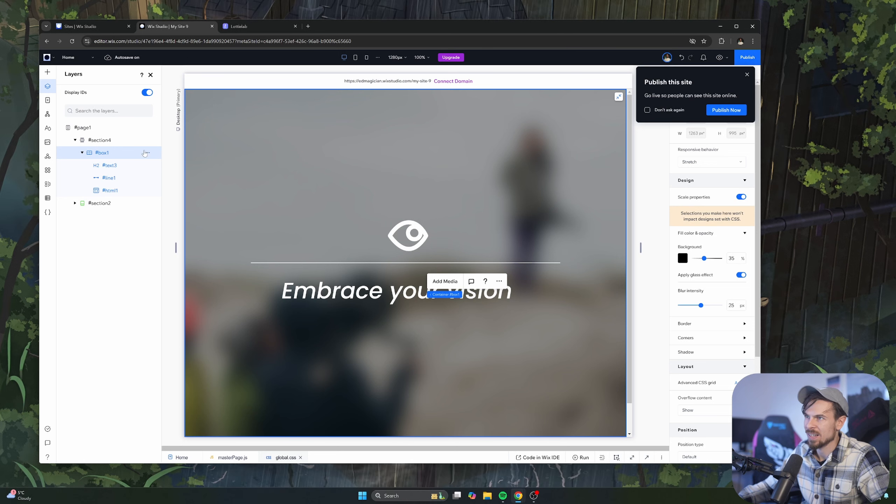
left_click(148, 153)
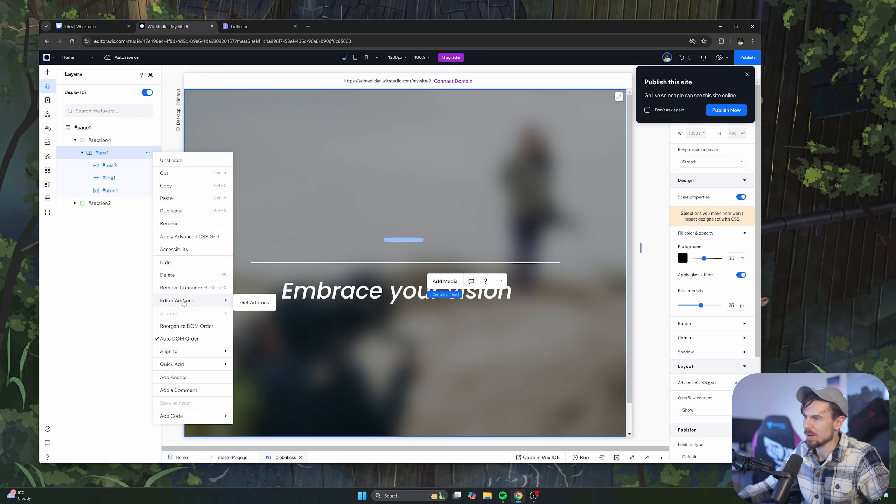
left_click(187, 261)
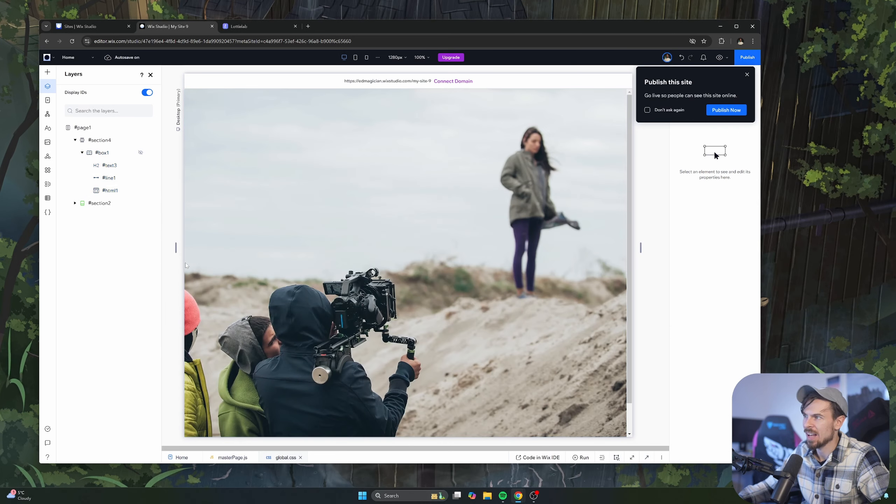
Step: Replace #section4's background media with the Wix video "Rolling Balls on Blue Background", found among videos for "3d"
left_click(513, 248)
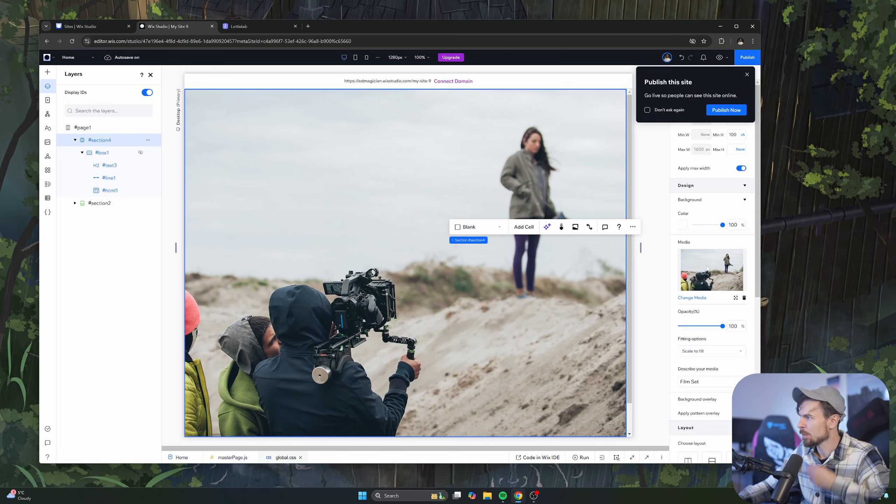
left_click(692, 298)
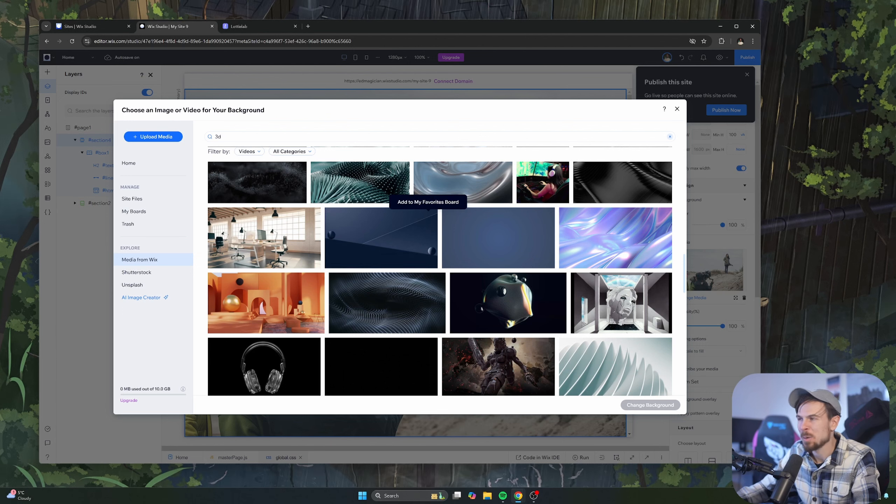
left_click(392, 228)
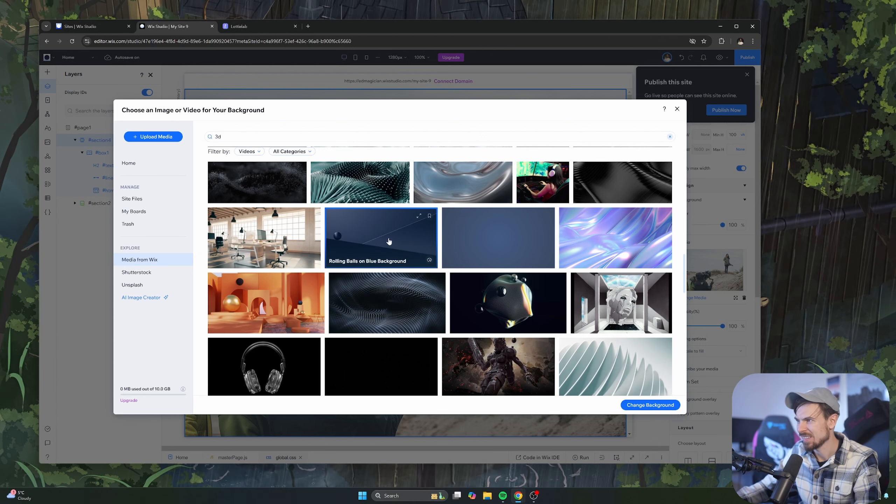
left_click(639, 406)
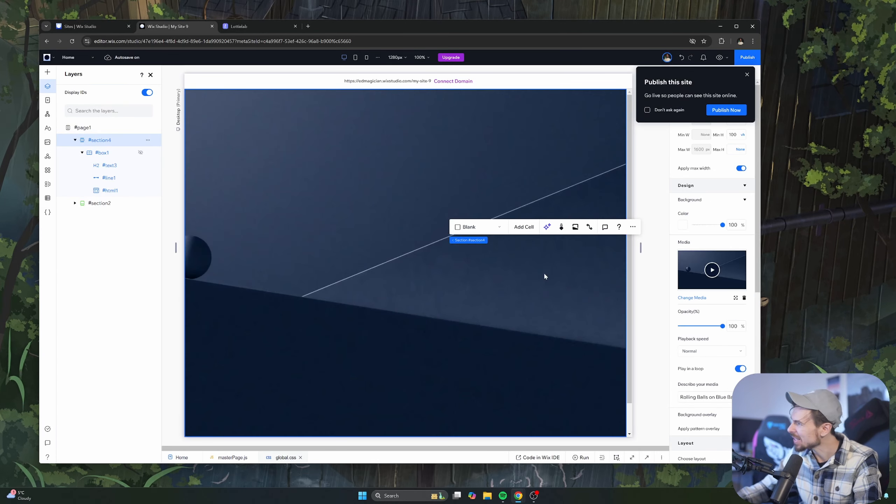
Step: Dismiss the publish prompt and preview the site with its video background
left_click(747, 74)
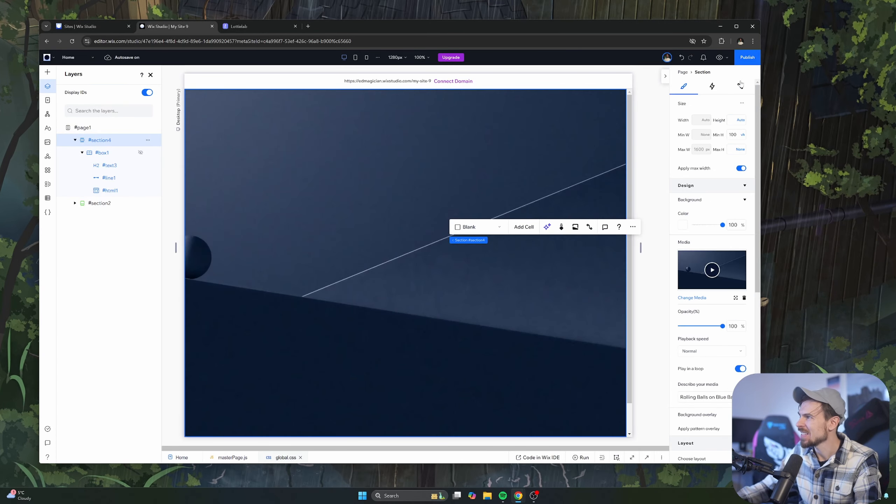
left_click(653, 155)
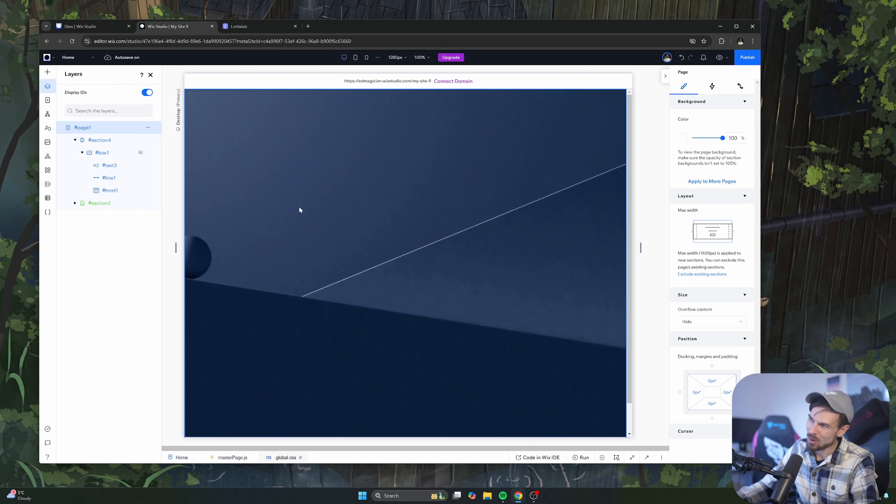
left_click(720, 58)
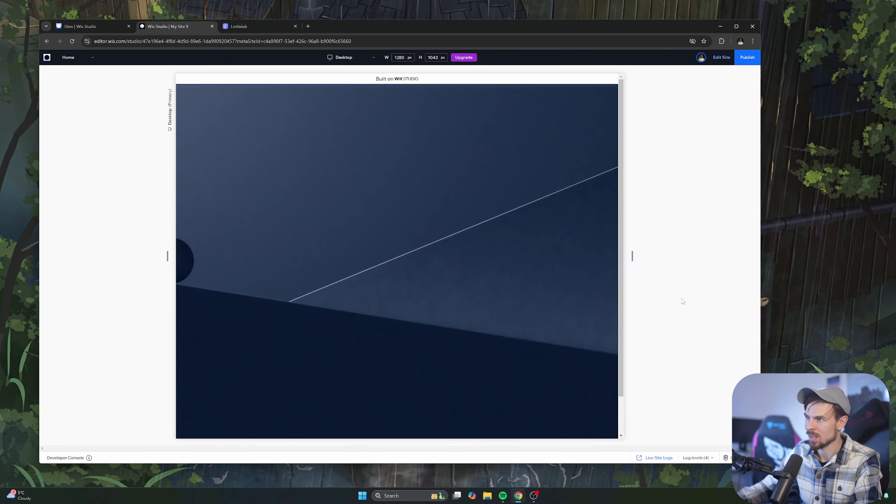
Step: Return to the editor, show the glass container #box1 with its contents again and preview the site
left_click(721, 57)
left_click(110, 154)
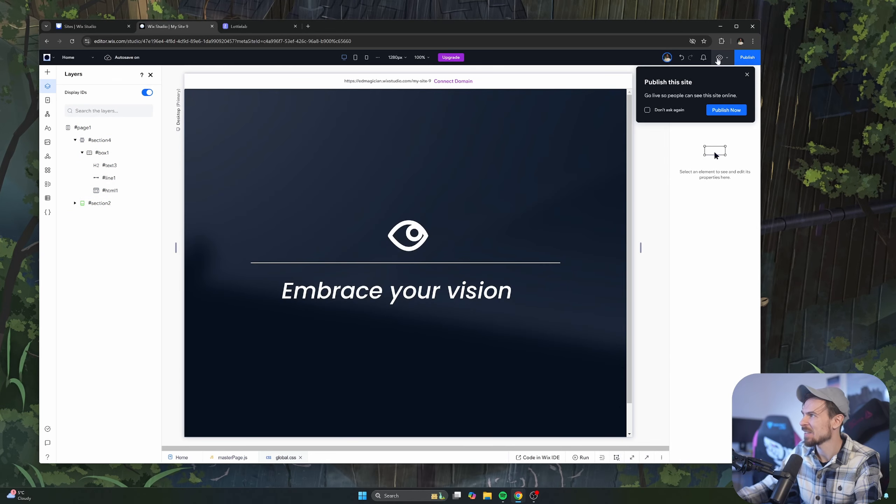
left_click(719, 57)
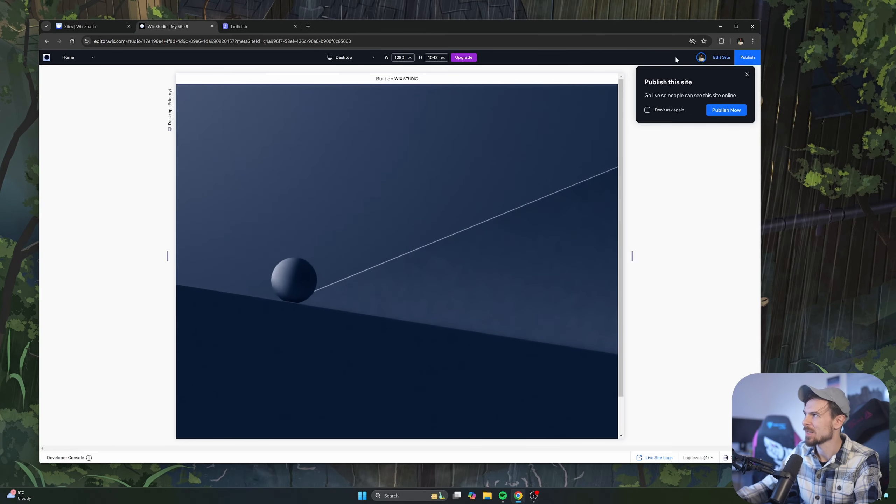
Step: Leave the preview and hide the glass container #box1 together with its title, line and eye icon
left_click(712, 60)
left_click(120, 154)
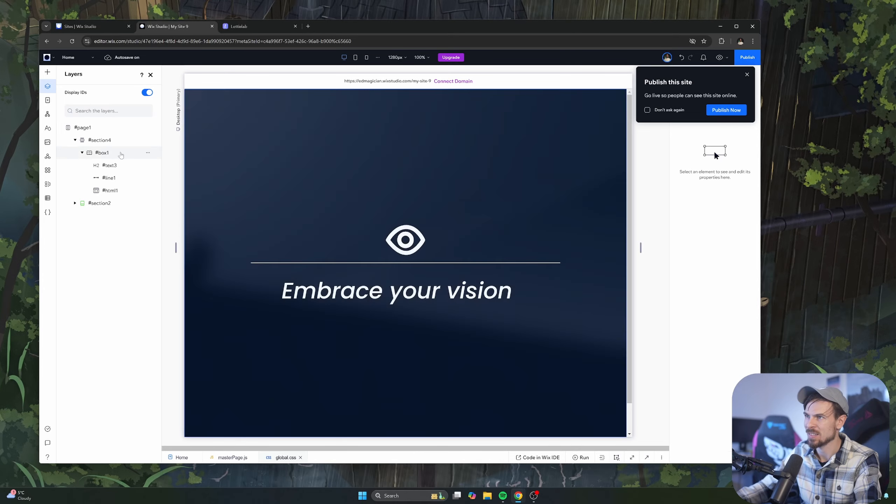
left_click(149, 154)
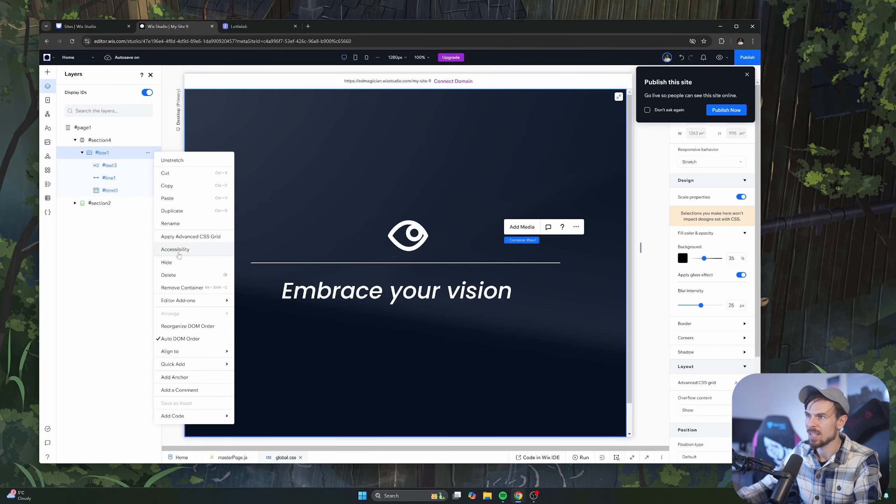
left_click(181, 264)
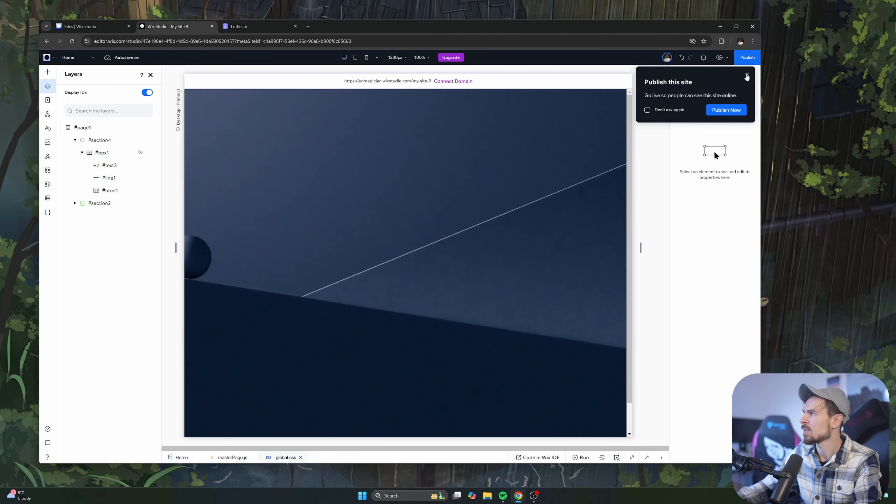
Step: Add the title "A 3D Marketplace for everyone" to #section4, widened to about 668 px on one line and centred horizontally
left_click(48, 72)
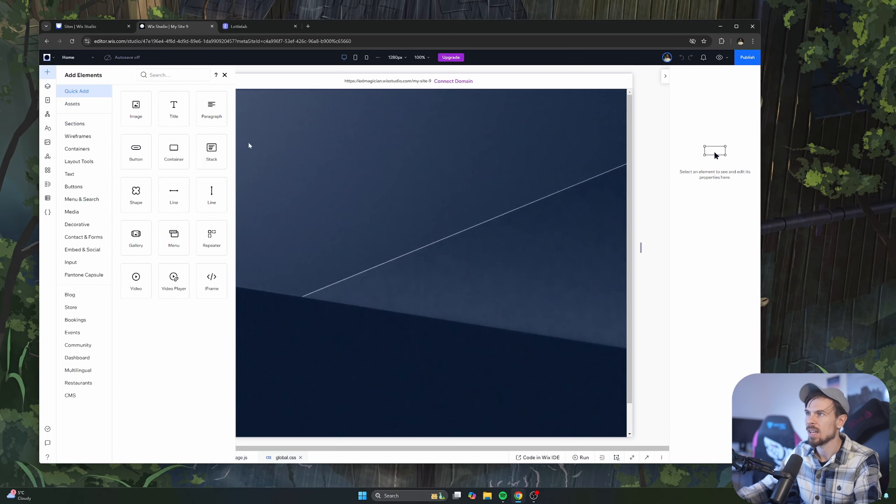
left_click_drag(174, 120, 404, 202)
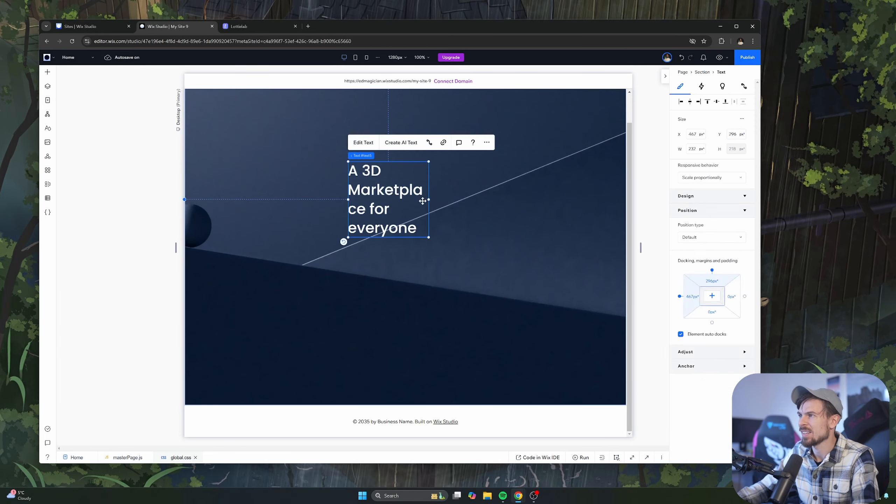
left_click_drag(428, 199, 588, 206)
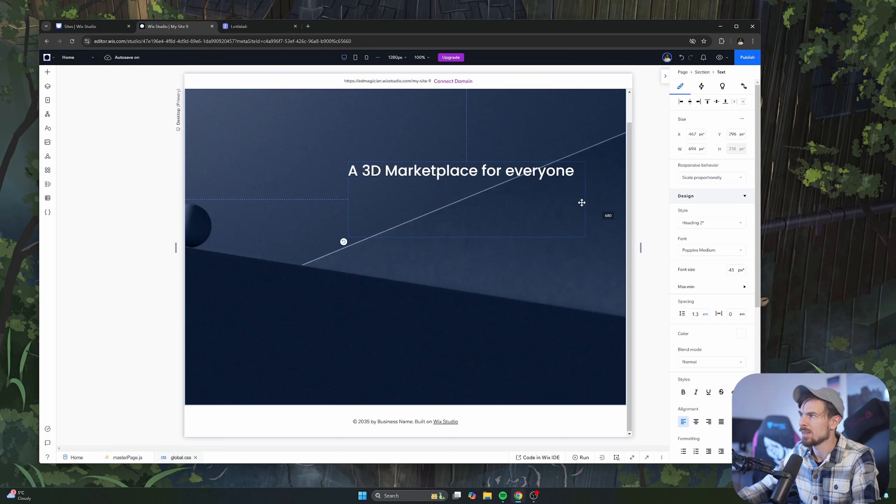
left_click(582, 203)
left_click_drag(487, 171, 428, 188)
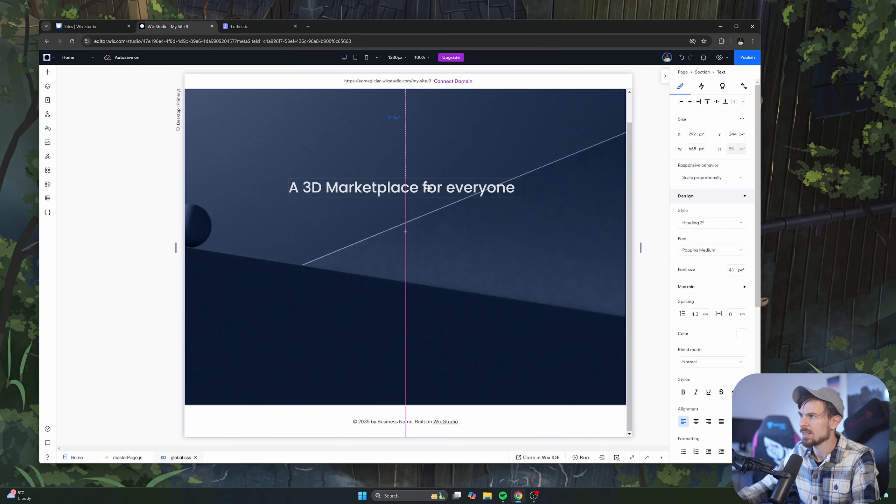
Step: Set the title's font size to 48 px, widen its box to about 773 px and recentre it horizontally
type("4")
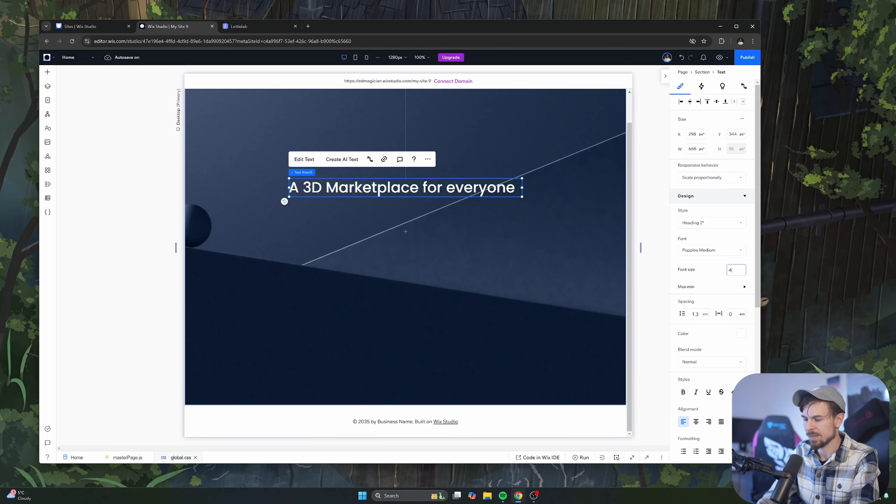
key("Return")
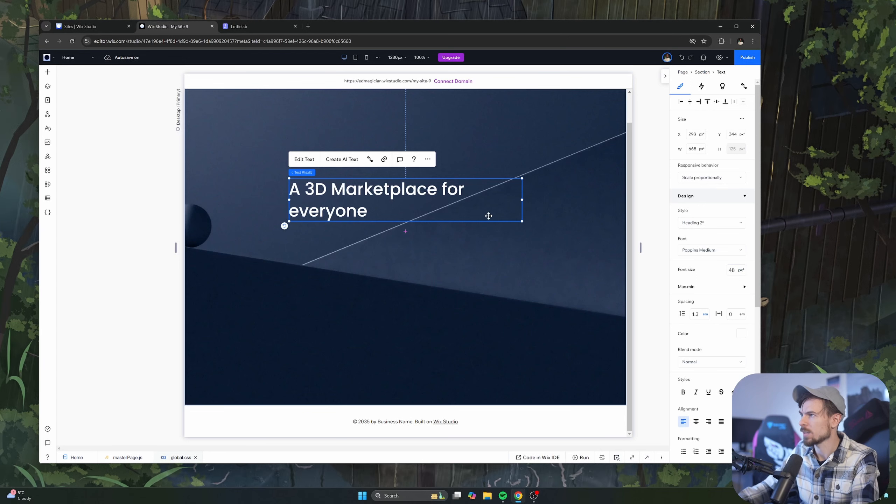
left_click_drag(522, 200, 559, 199)
mouse_move(487, 191)
left_mouse_down()
mouse_move(464, 191)
mouse_move(470, 181)
mouse_move(480, 190)
left_mouse_up()
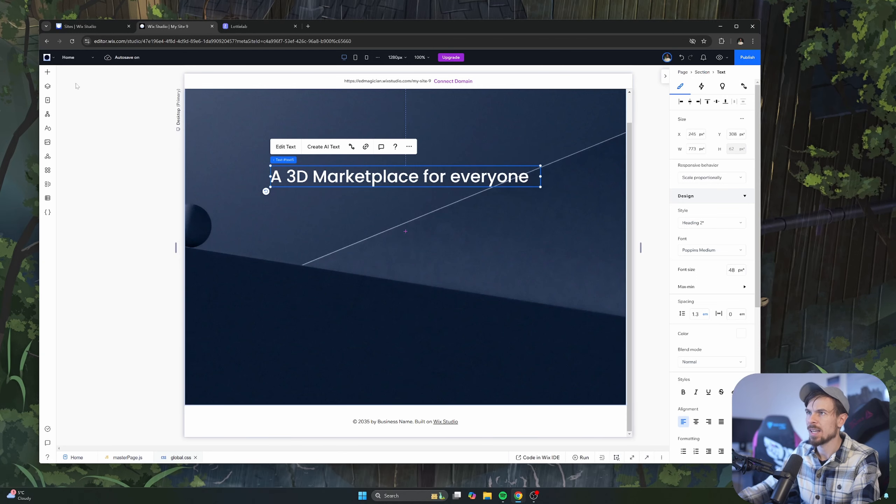
Step: Add a button centred beneath the title and fill it with a new purple theme color #5B3FDA
left_click(45, 73)
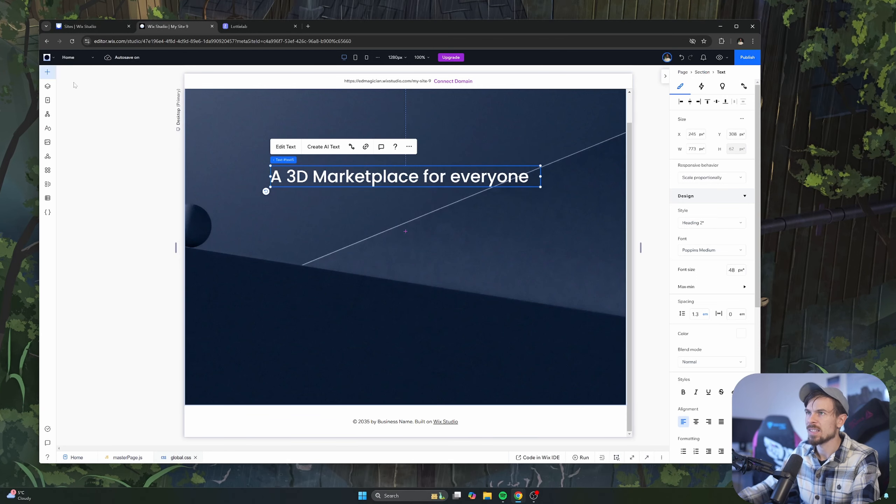
left_click_drag(143, 168, 404, 211)
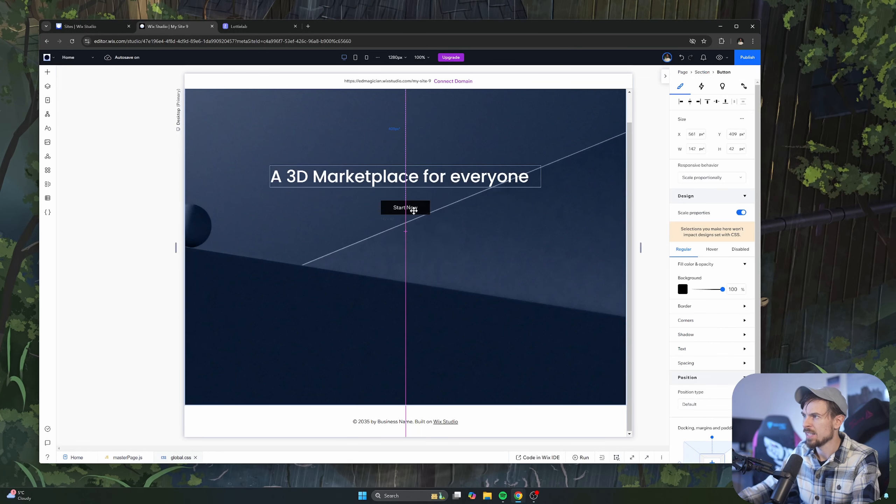
left_click(683, 289)
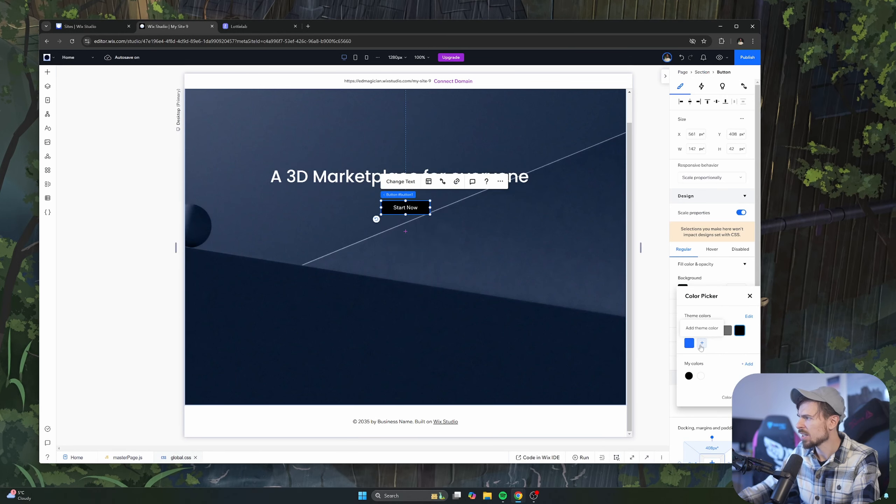
left_click(689, 343)
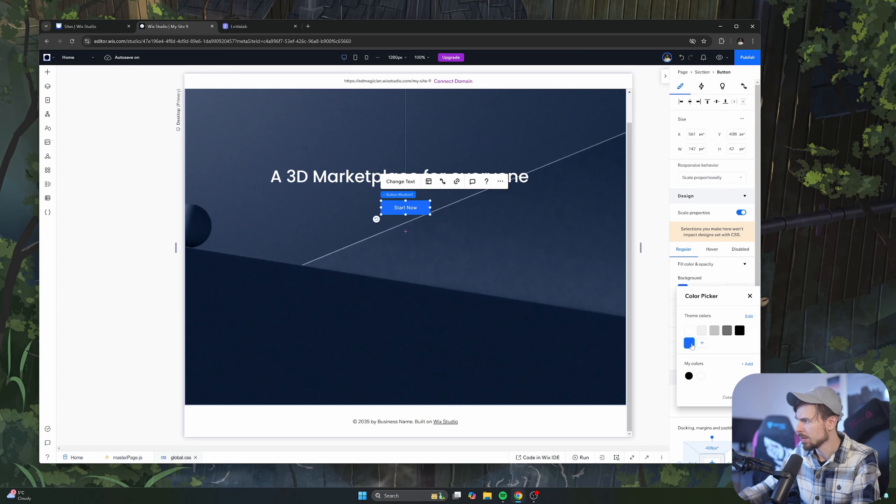
left_click(702, 344)
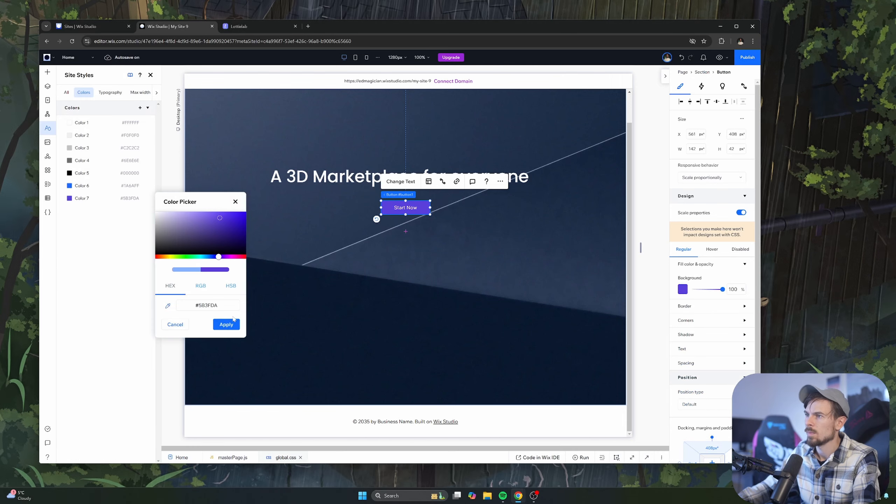
left_click(226, 324)
Step: Round all four corners of the purple button with a 4 px radius
left_click(708, 325)
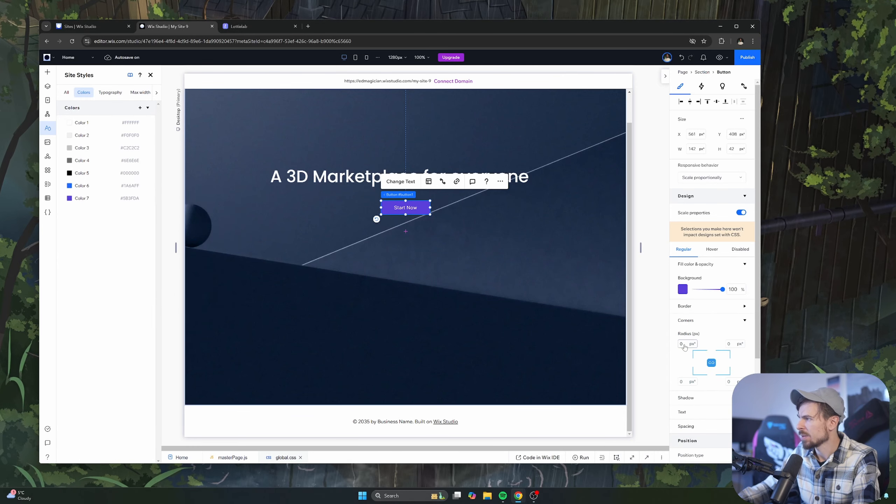
type("4")
key("Return")
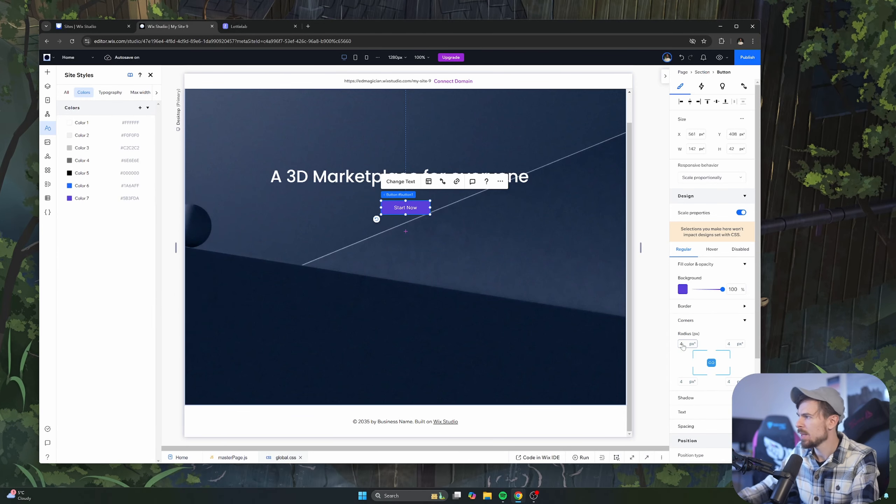
left_click(497, 274)
Step: Change the button's text font to Poppins Medium
left_click(408, 208)
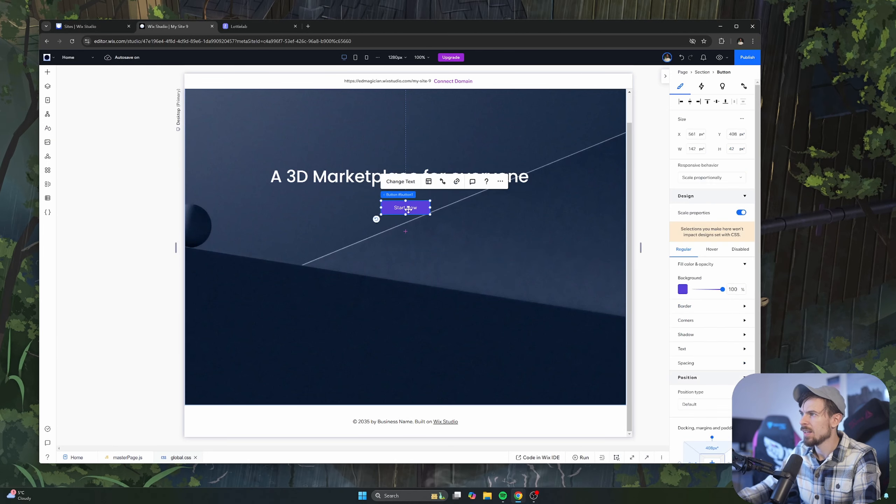
left_click(693, 355)
scroll(699, 342, "down", 2)
left_click(703, 351)
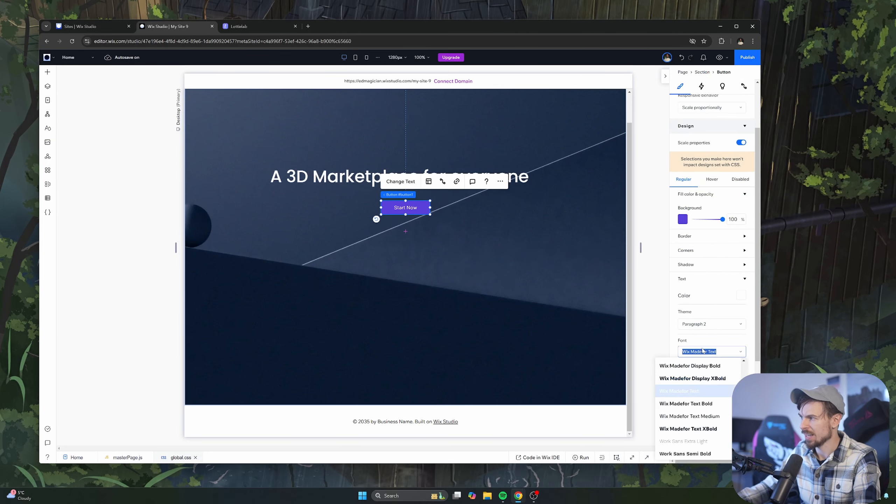
type("Poppins Extra Light")
scroll(697, 392, "down", 1)
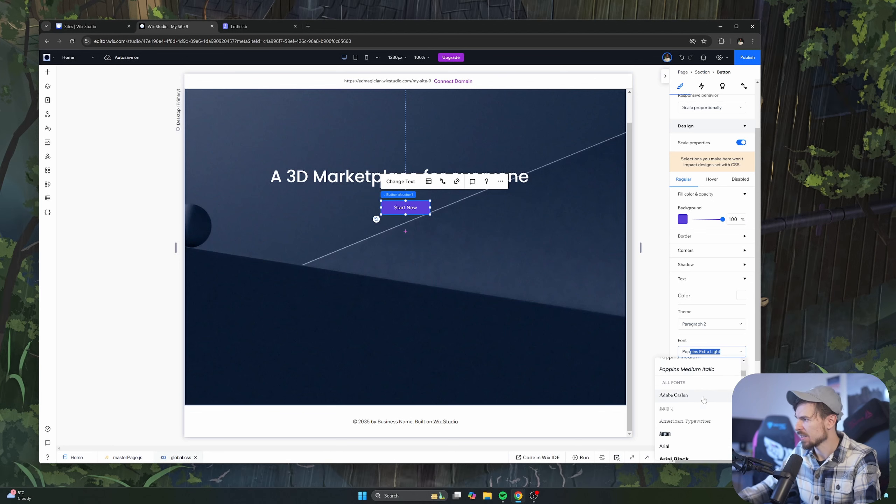
left_click(700, 395)
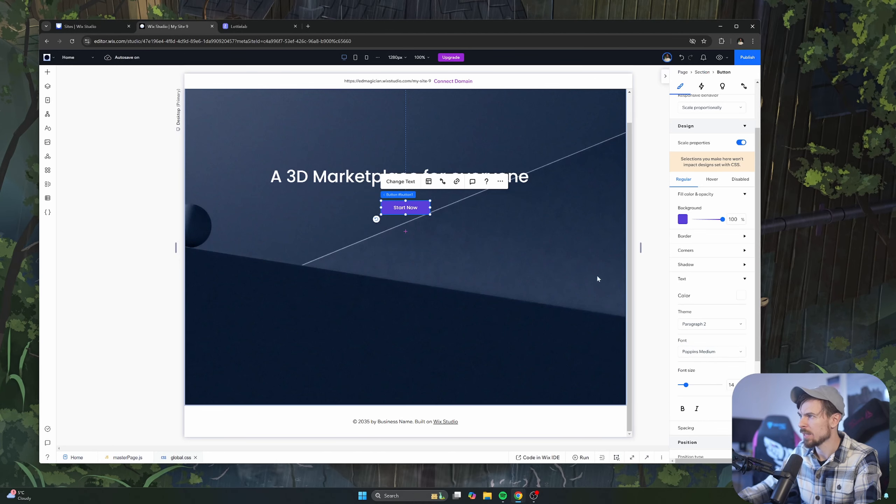
scroll(686, 275, "down", 2)
scroll(686, 275, "up", 4)
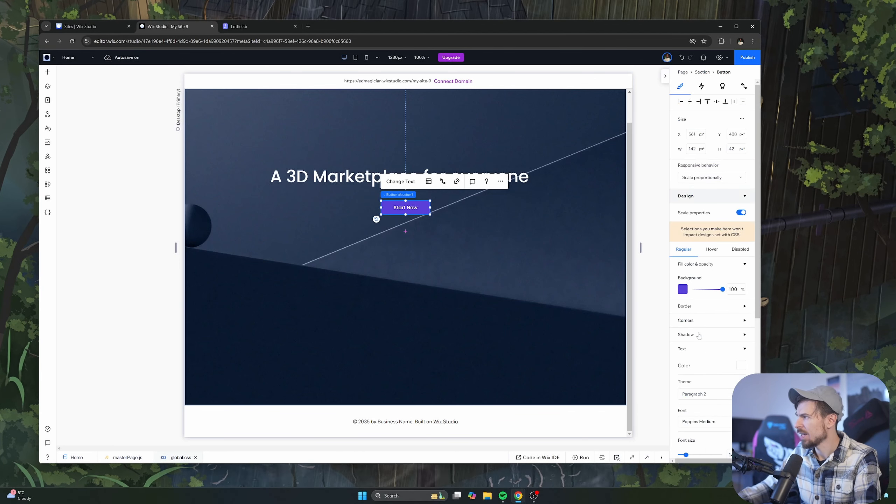
left_click(698, 348)
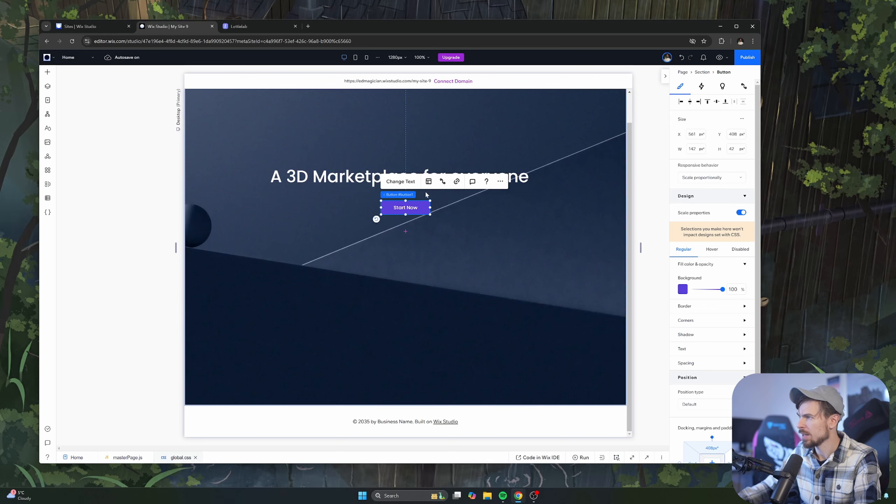
Step: Change the button's label to "Start selling"
left_click(400, 181)
type("Start sell")
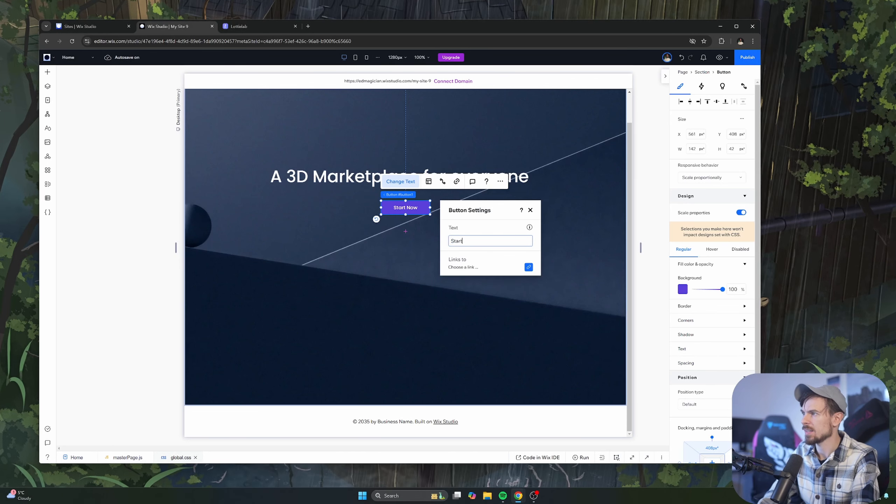
type("ing")
left_click(656, 204)
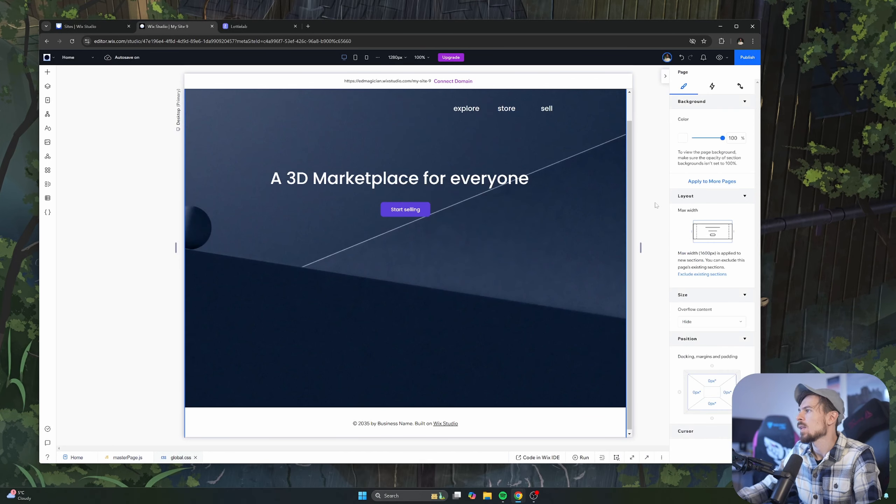
Step: Try the Fade, Glide and Shutters entrance animations on the "A 3D Marketplace for everyone" title and apply Reveal
left_click(456, 178)
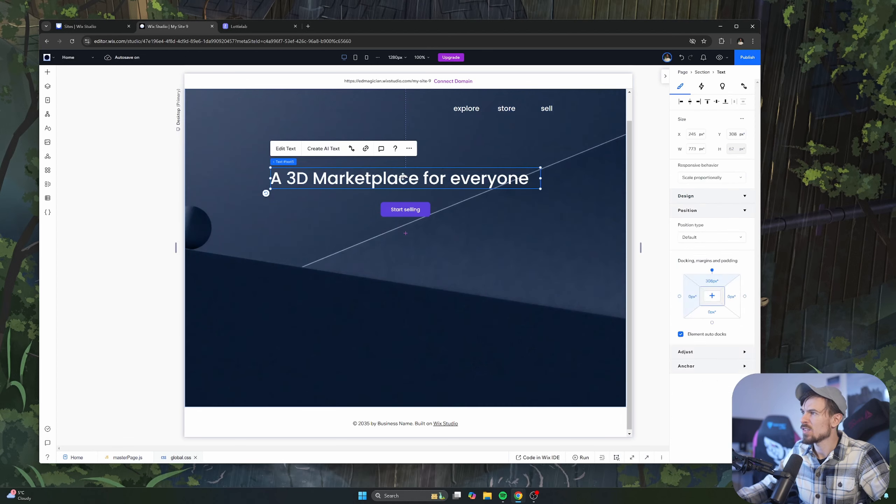
left_click(702, 87)
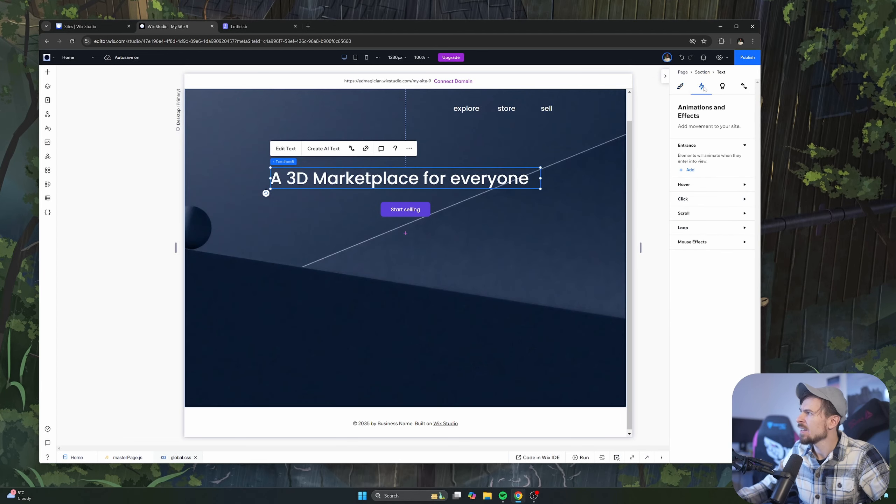
left_click(690, 170)
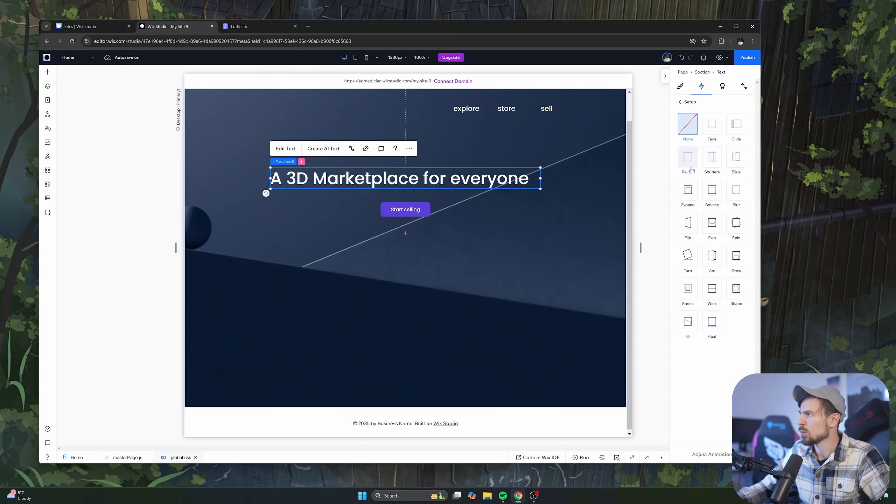
left_click(712, 124)
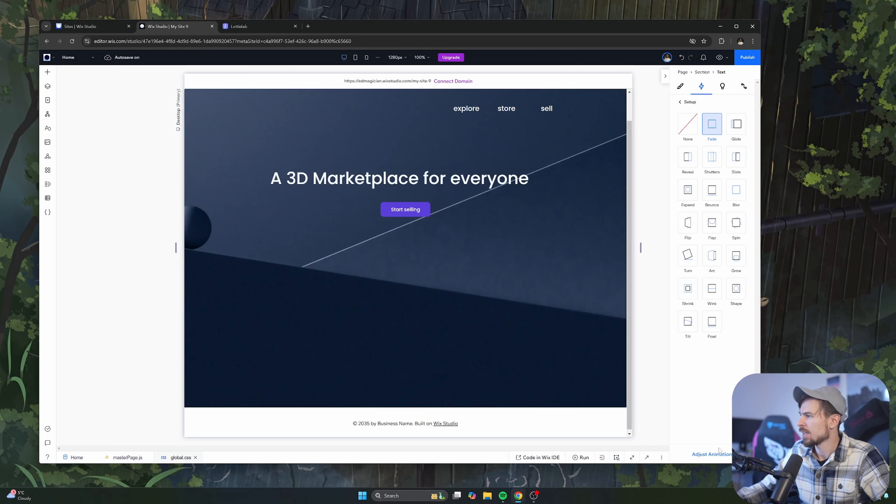
left_click(736, 125)
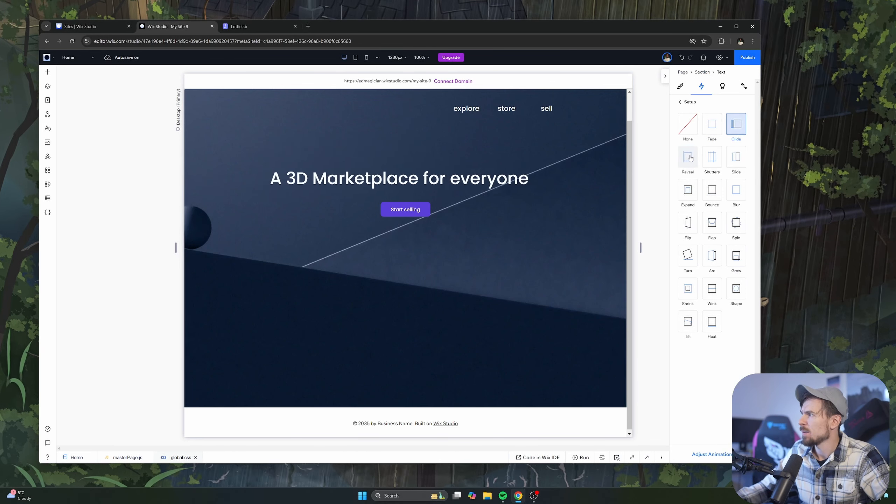
left_click(713, 158)
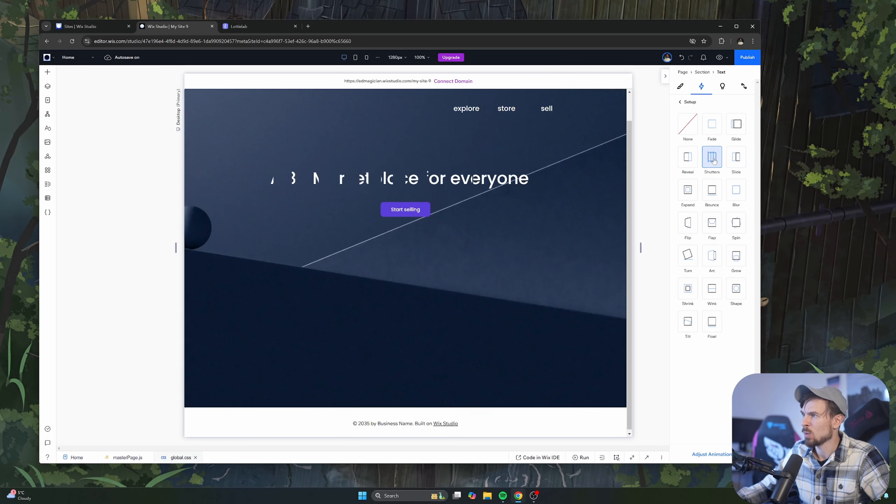
left_click(692, 160)
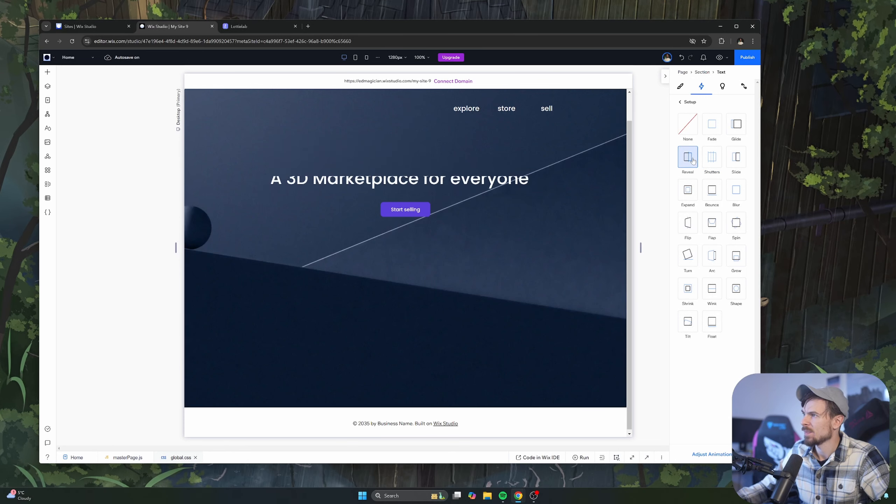
left_click(706, 160)
left_click(694, 162)
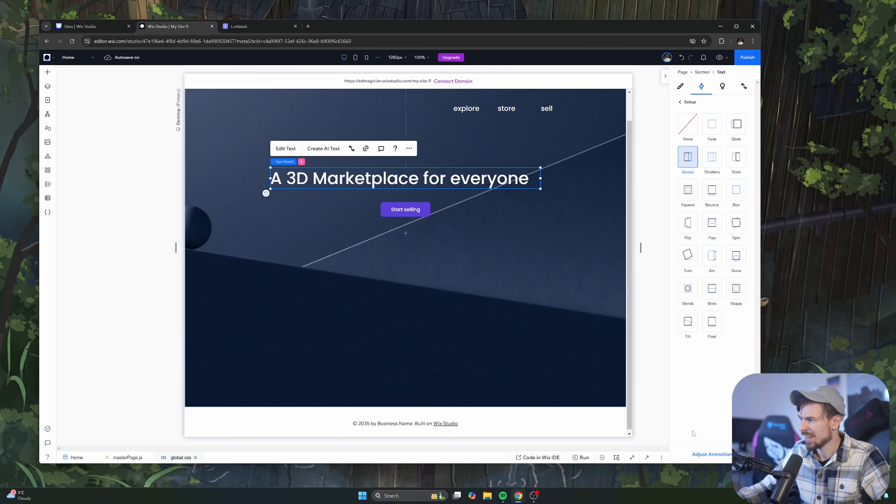
Step: Set the title's Reveal animation to a 1 s duration and a 2 s delay
left_click(711, 454)
left_click(734, 162)
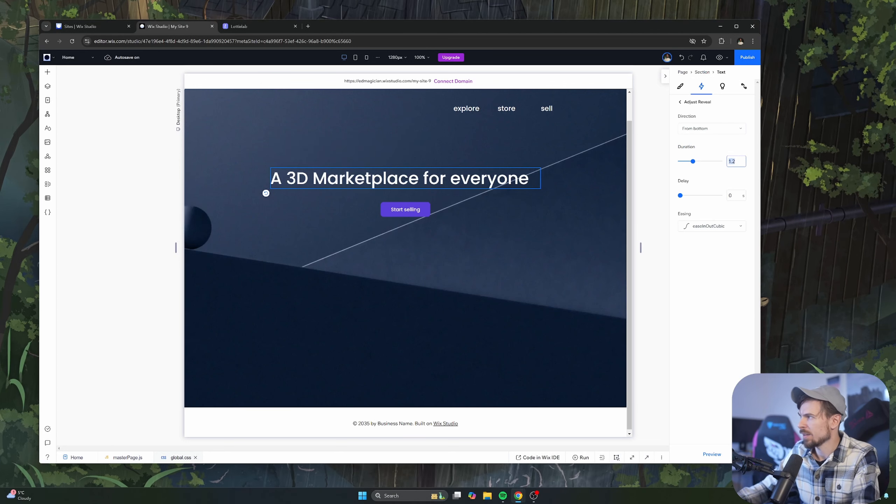
type("1")
key("Return")
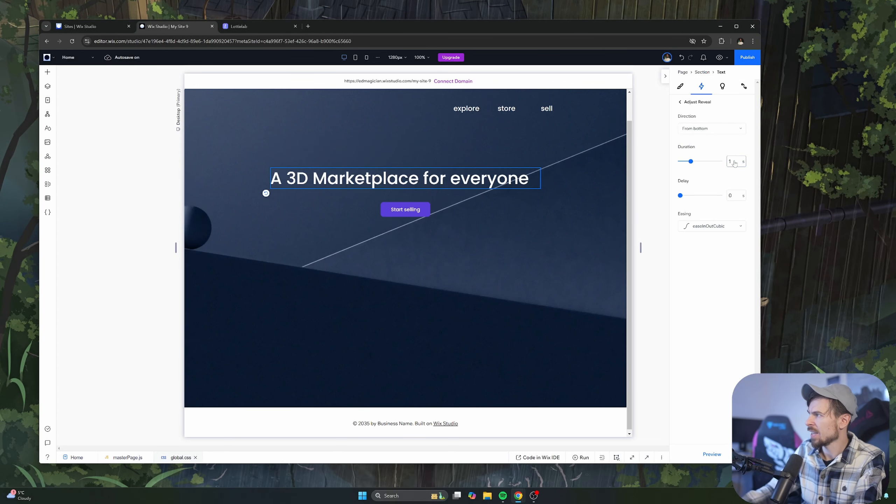
left_click(735, 197)
type("2")
key("Return")
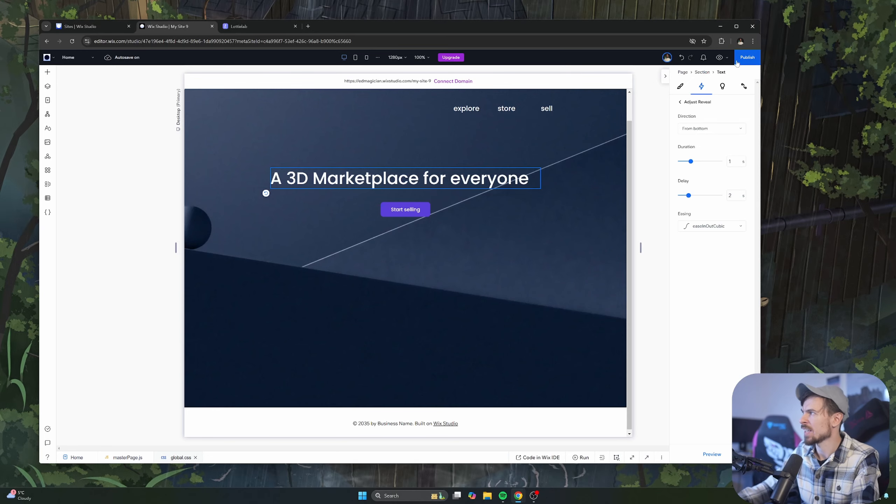
Step: Preview the page twice to check the title's Reveal timing against the video background
left_click(720, 57)
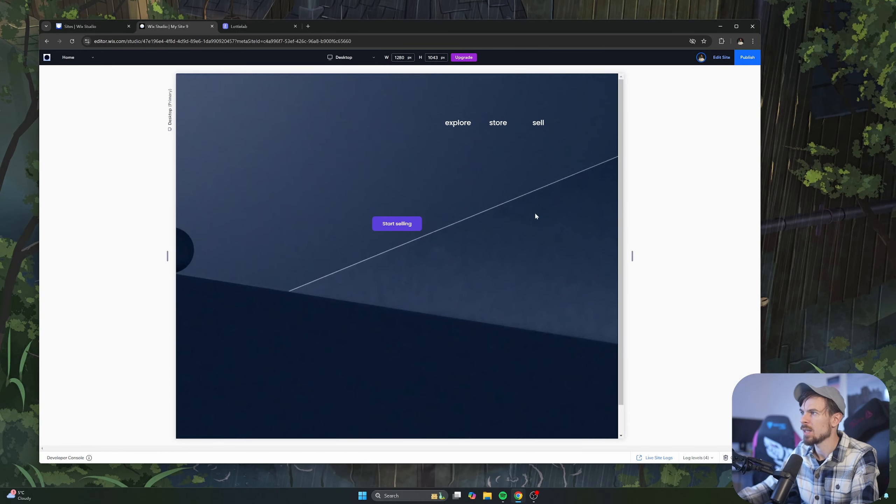
left_click(731, 58)
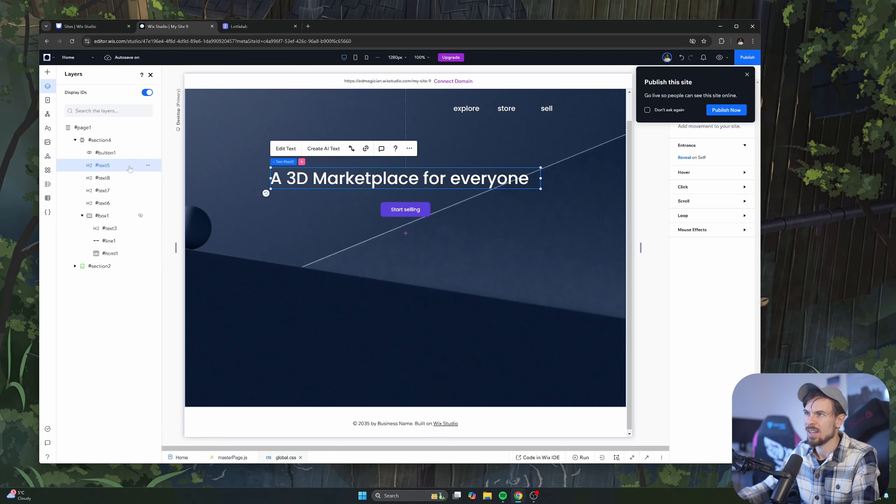
left_click(719, 57)
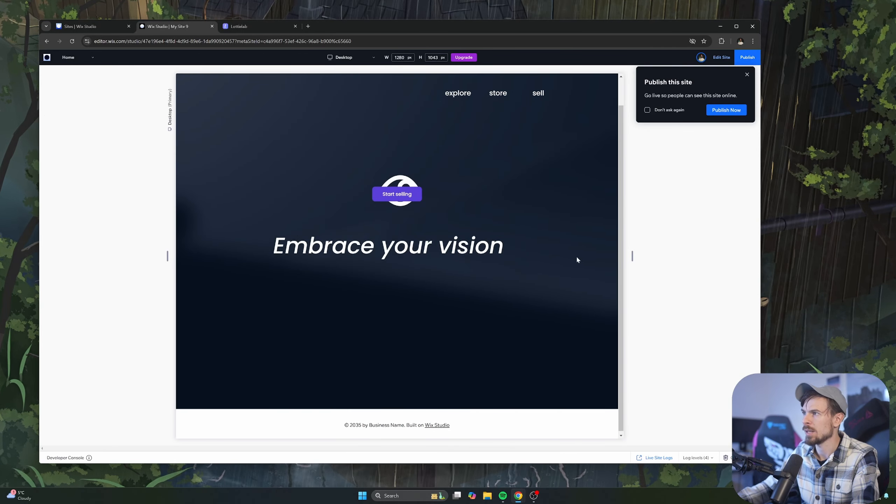
scroll(573, 256, "up", 1)
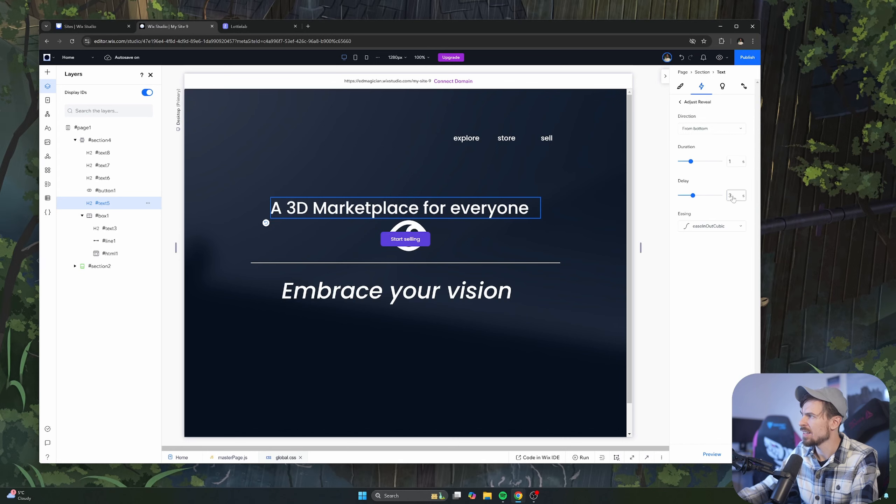
Step: Set the title's Reveal delay to 2.75 s, preview the page and return to editing
left_click(732, 196)
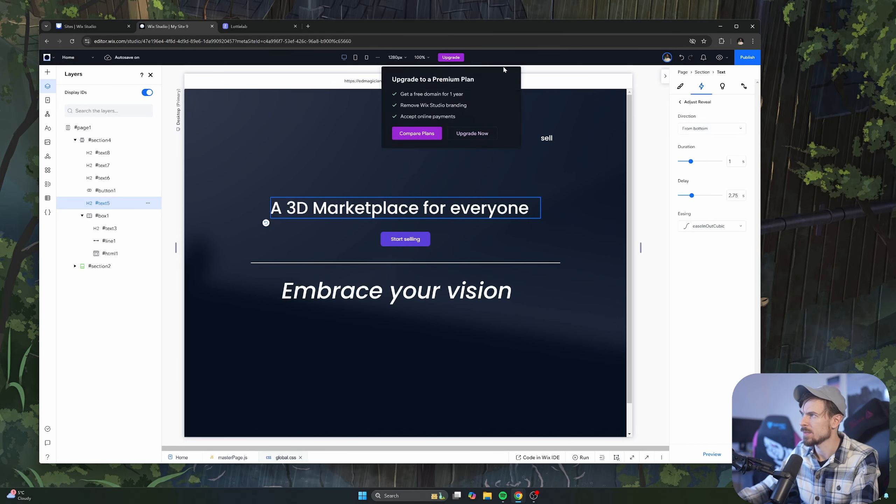
left_click(721, 61)
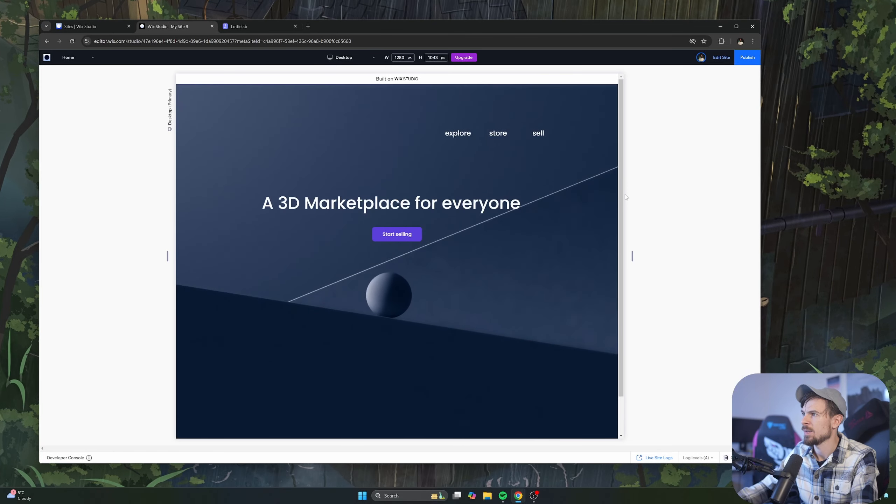
left_click(725, 59)
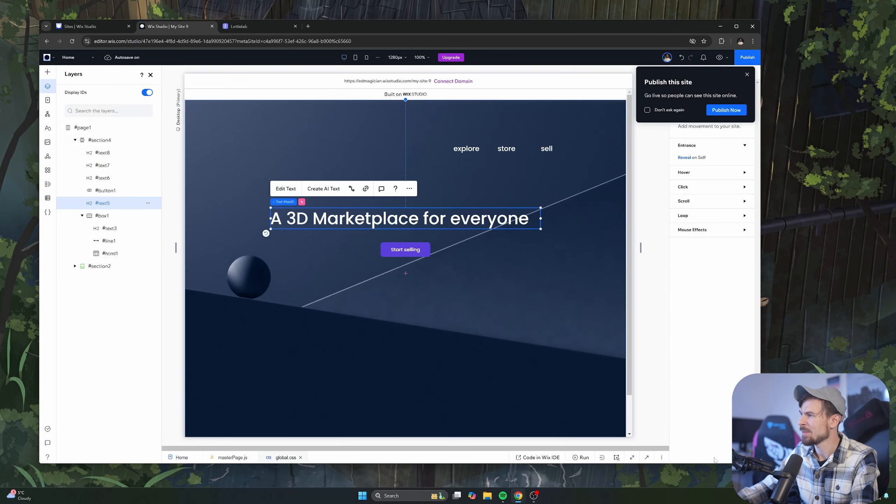
Step: Apply the Flap entrance animation to the "explore" navigation text and open its animation adjustments
left_click(746, 75)
left_click(711, 158)
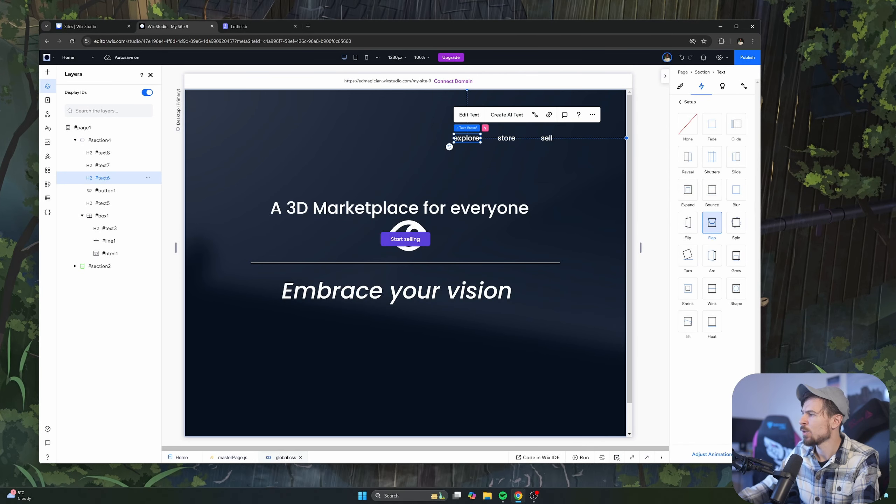
left_click(727, 454)
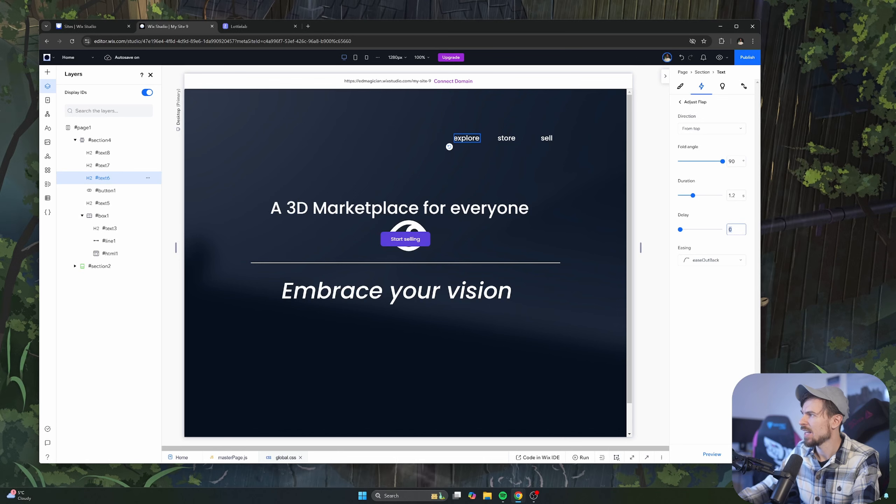